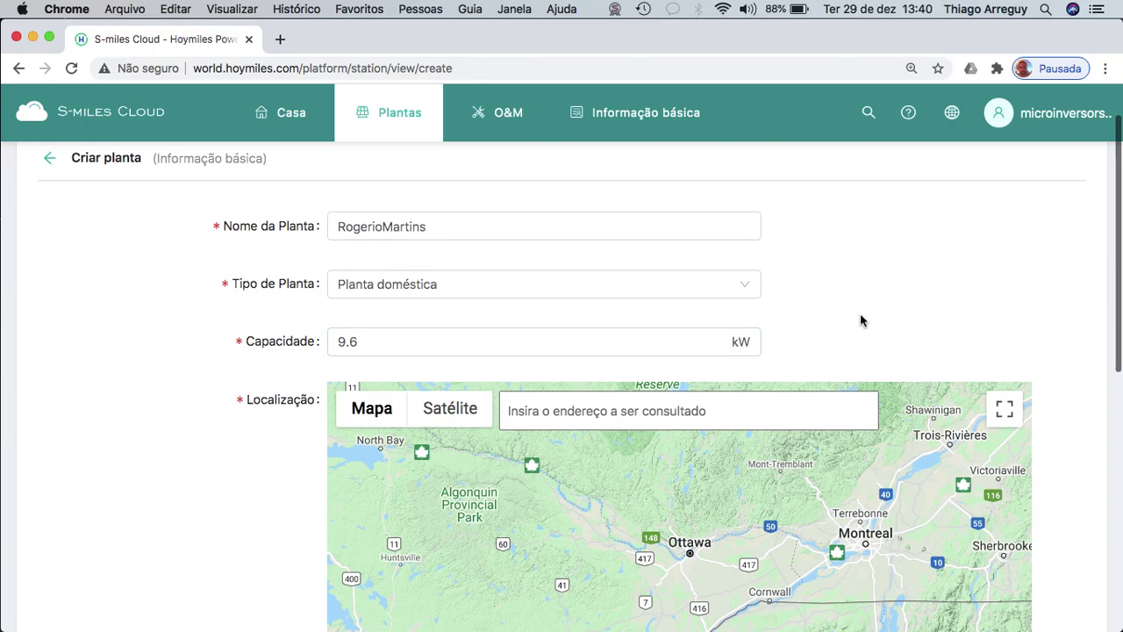
Copy the customer's full street-address line from cadastro.txt in Sublime Text.
mouse_move(980, 626)
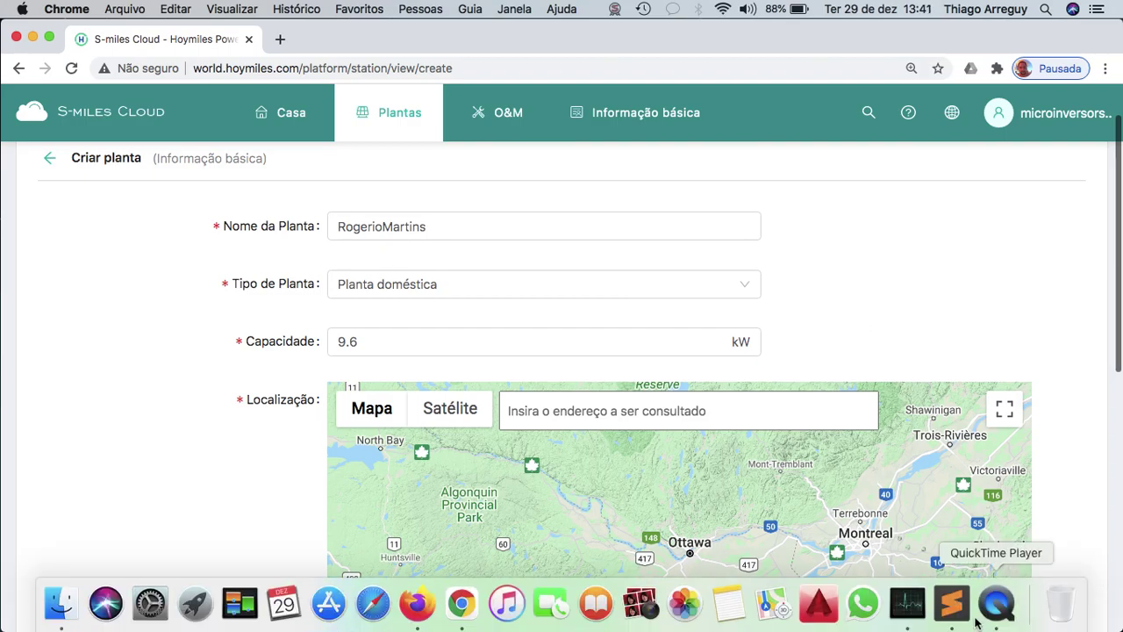
click(952, 606)
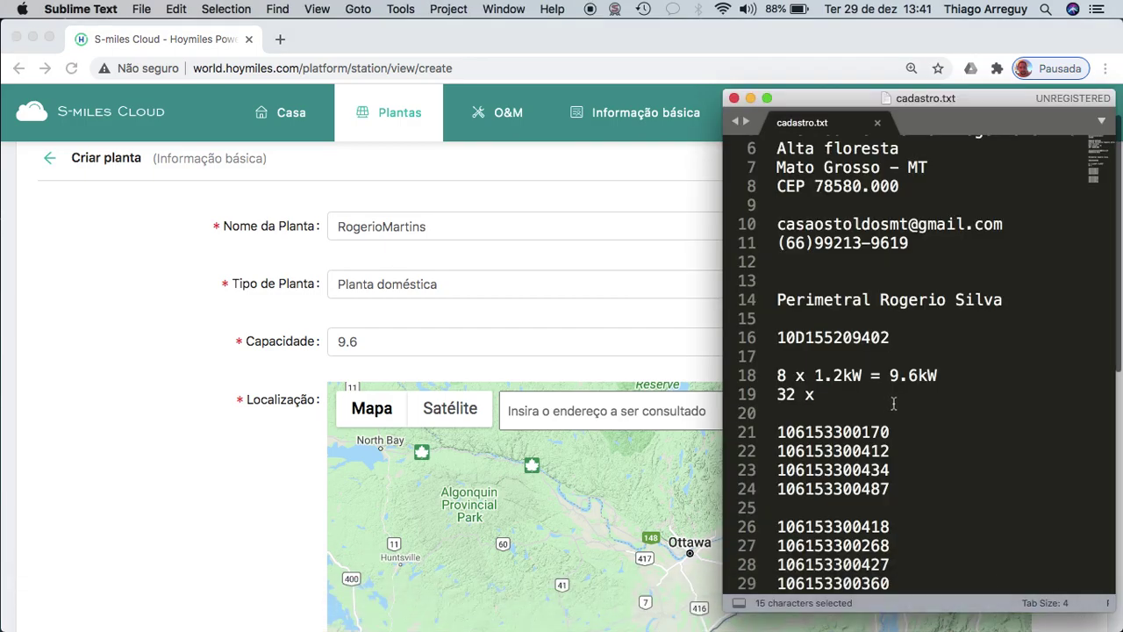
scroll(895, 404, up, 2)
click(917, 188)
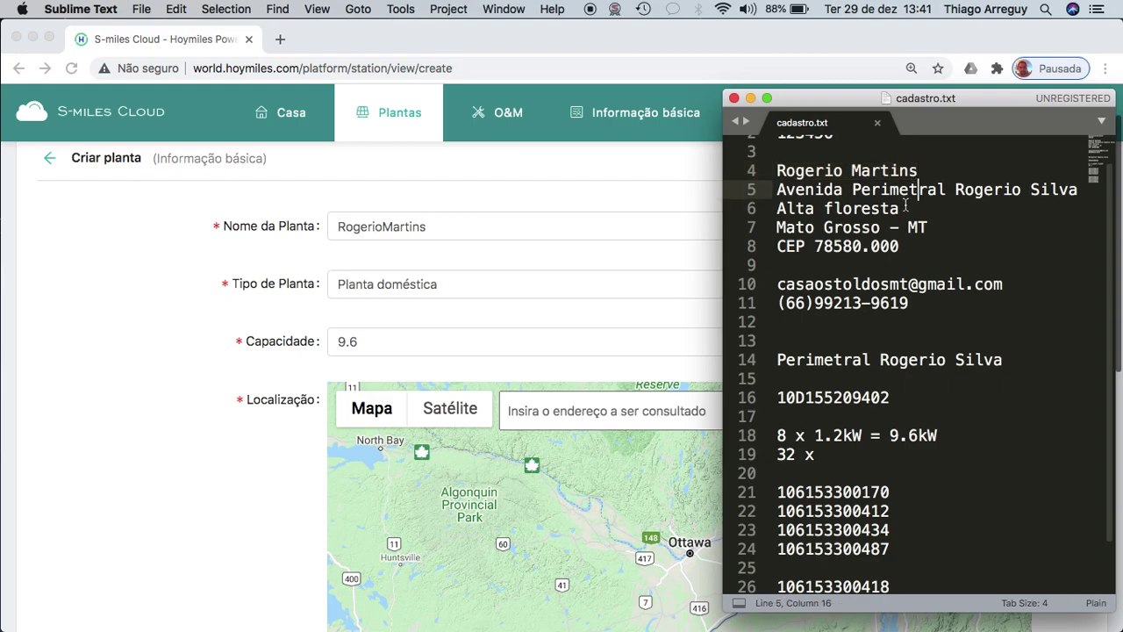
drag(1076, 189, 778, 186)
key(super+c)
Paste the street address into the map search and pick the Alta Floresta suggestion.
click(571, 411)
click(587, 408)
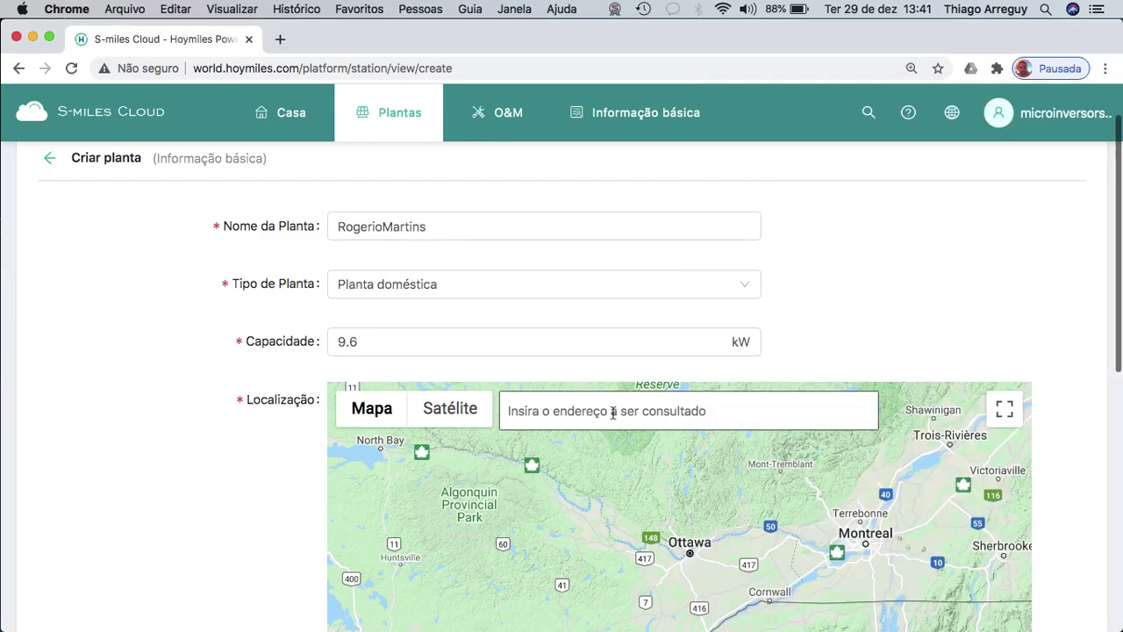
key(super+v)
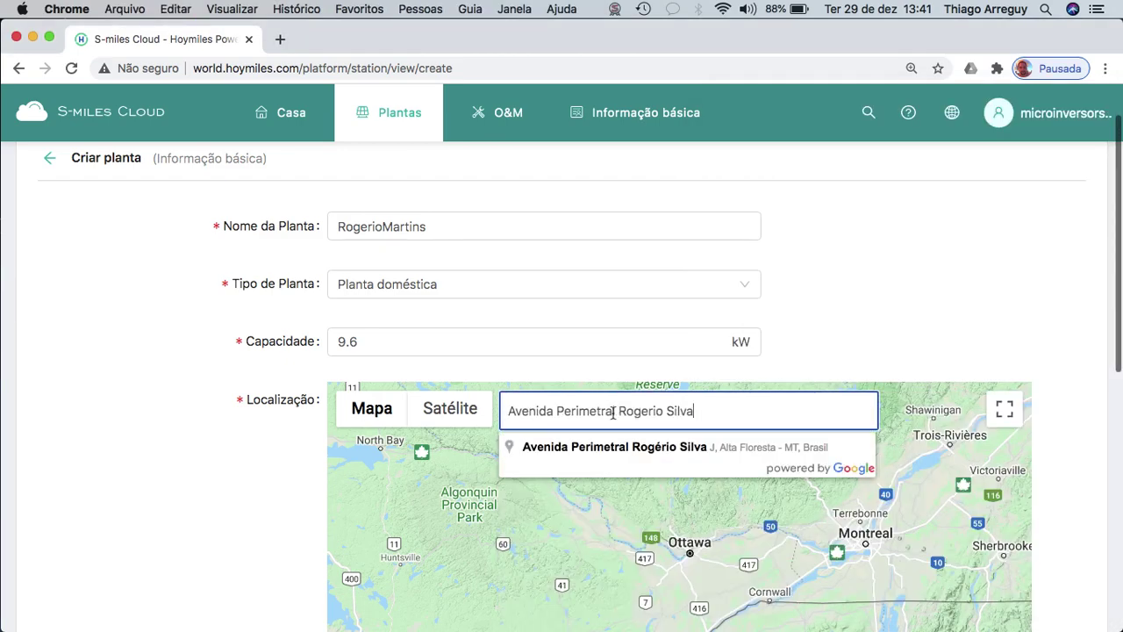
click(711, 448)
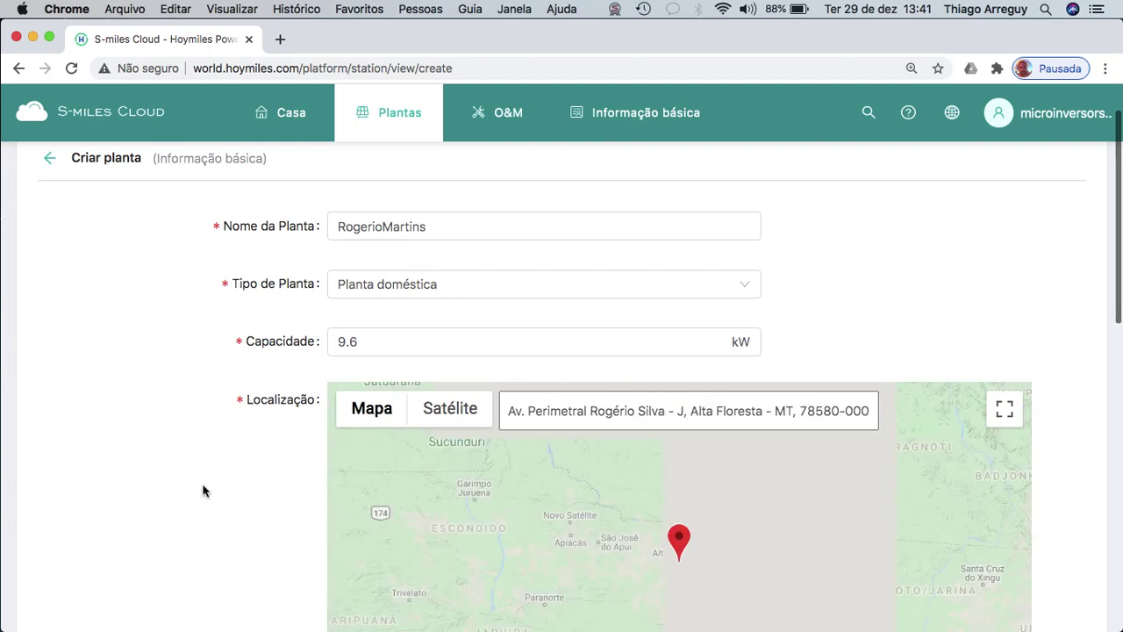
scroll(202, 488, down, 1)
scroll(202, 492, down, 3)
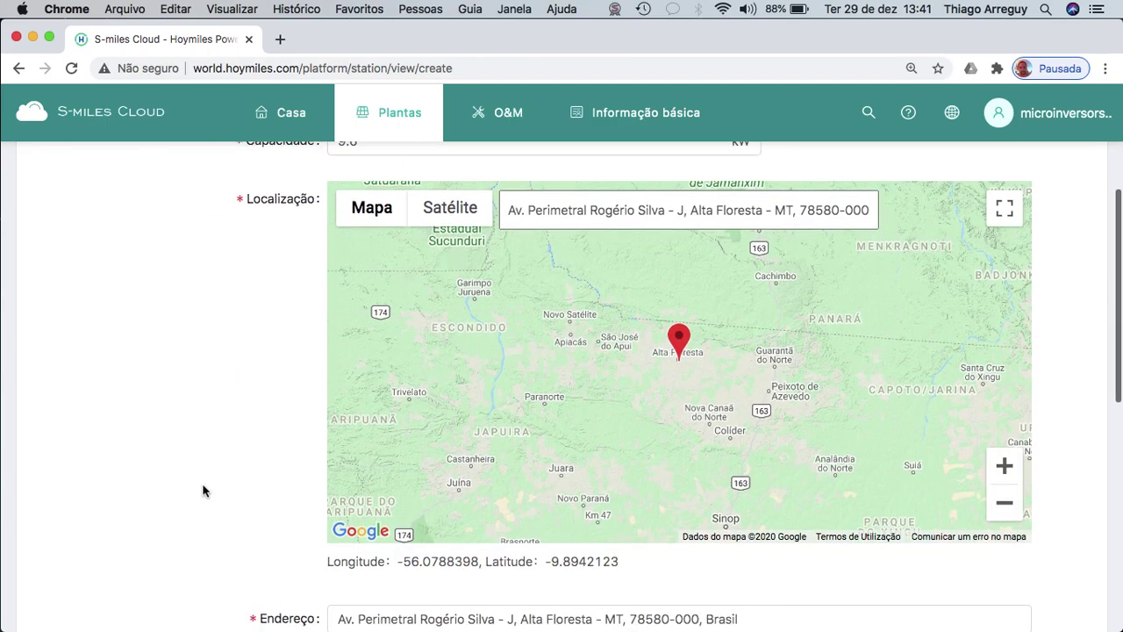
scroll(202, 491, up, 1)
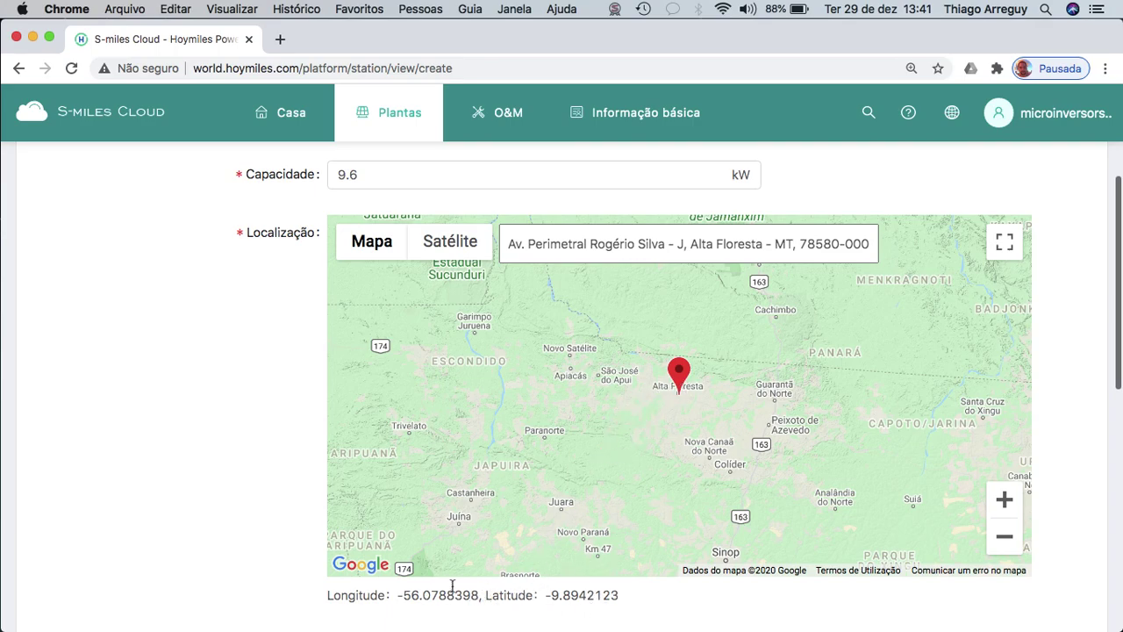
scroll(289, 509, down, 3)
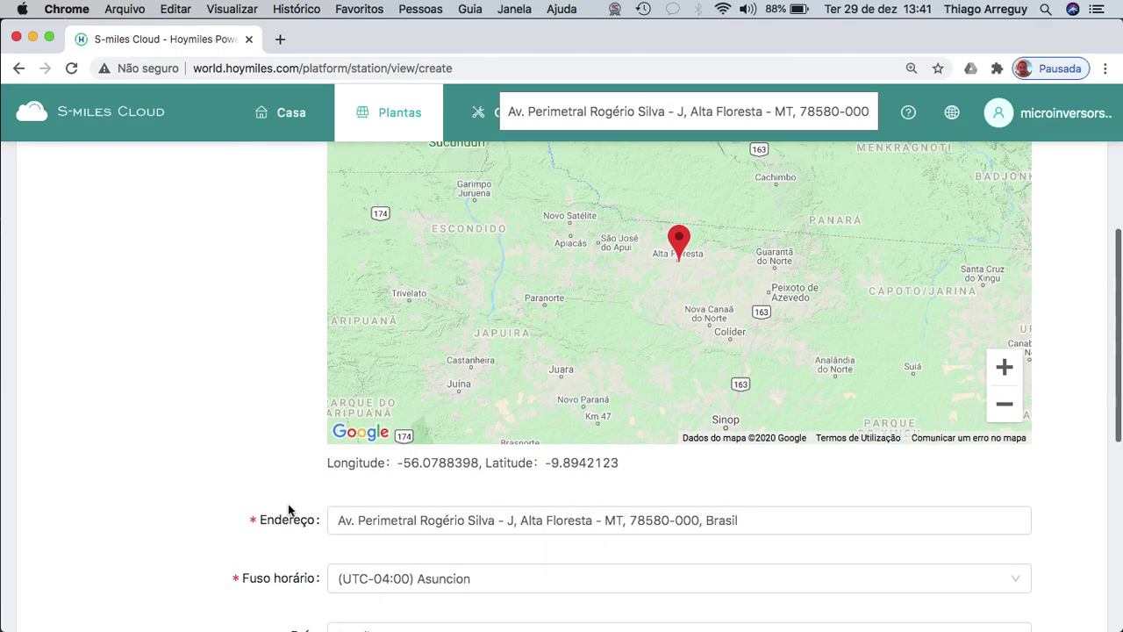
scroll(289, 509, down, 1)
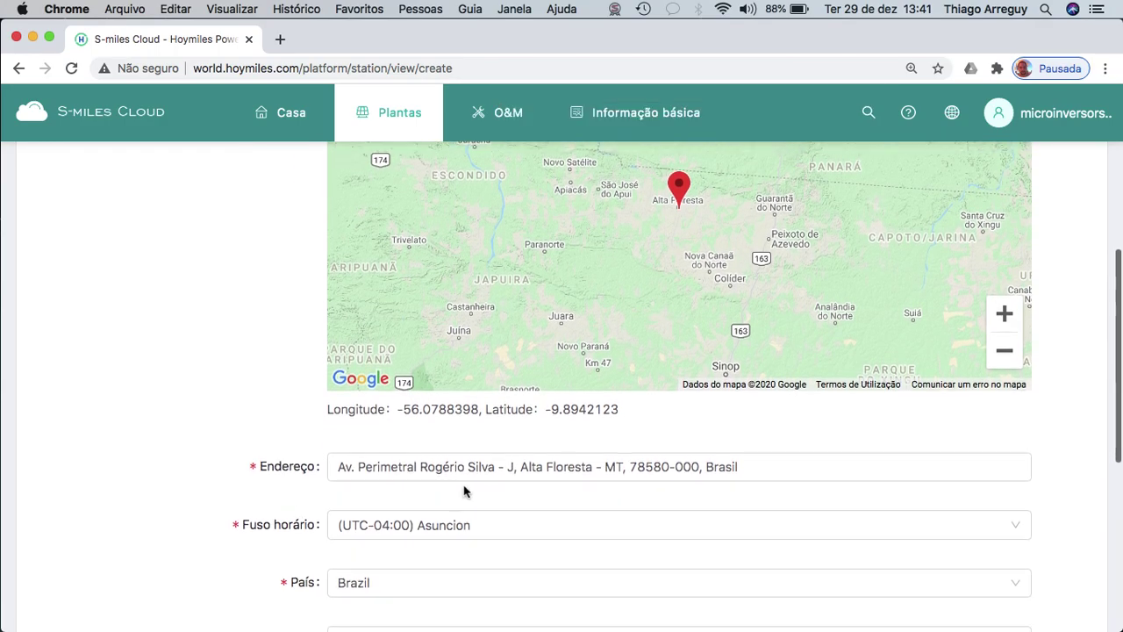
Delete the street, postal code and country from Endereço, leaving Alta Floresta - MT.
click(632, 458)
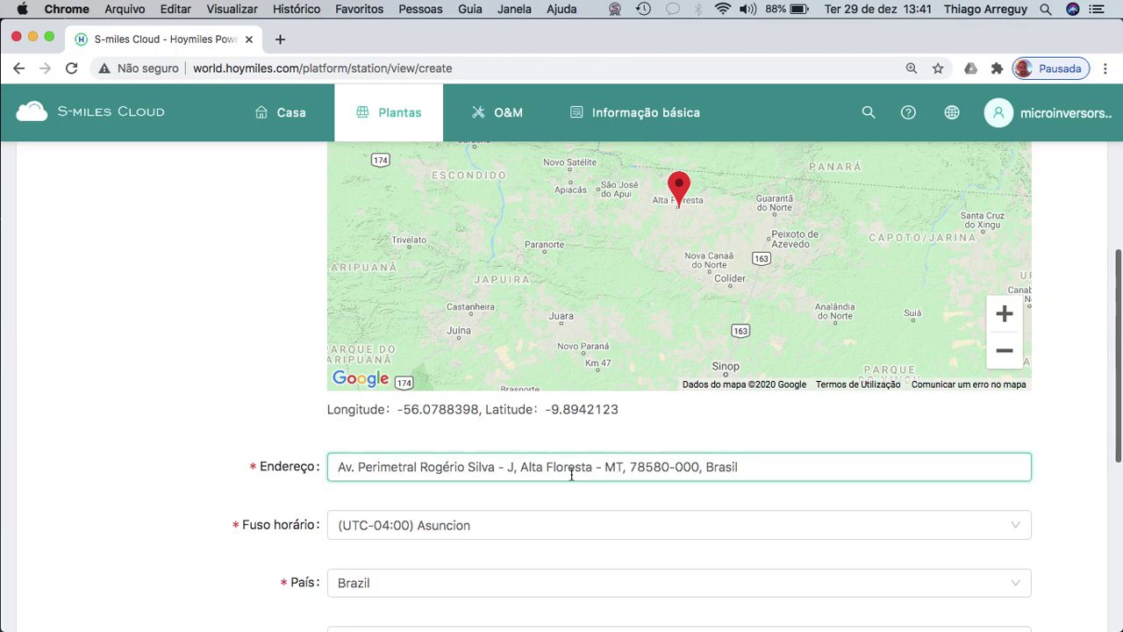
click(522, 467)
drag(523, 467, 374, 456)
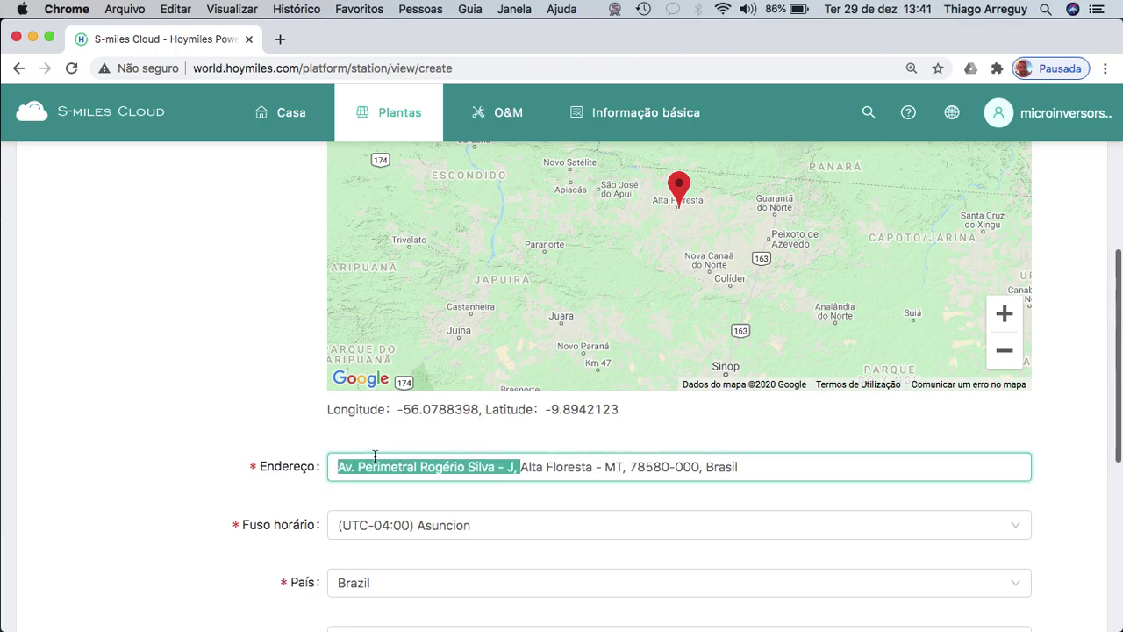
key(BackSpace)
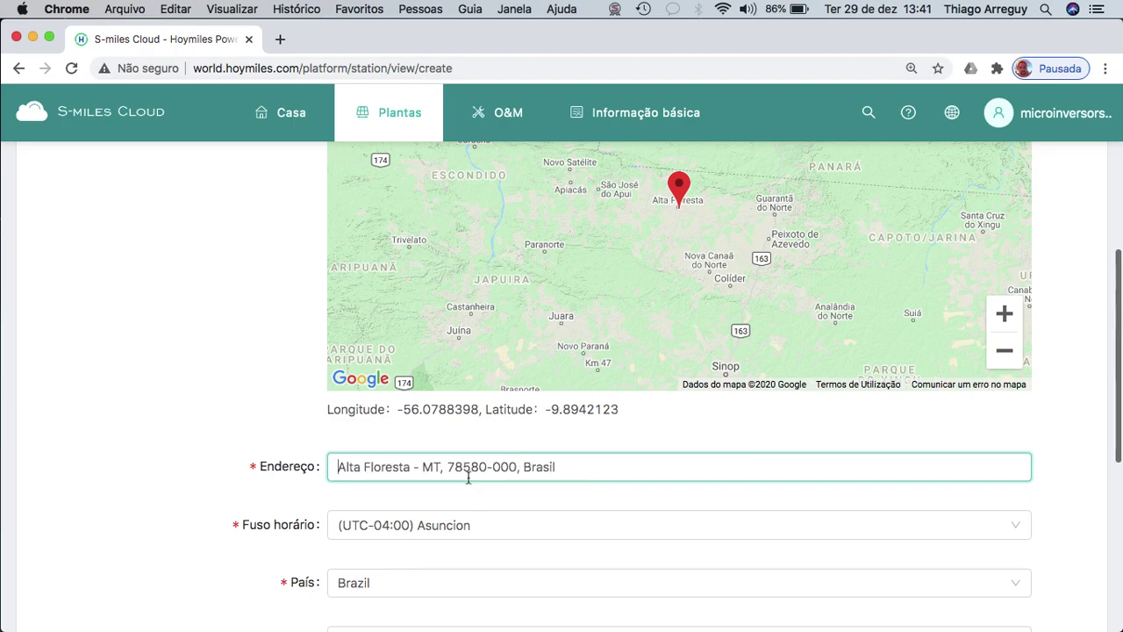
drag(448, 466, 595, 465)
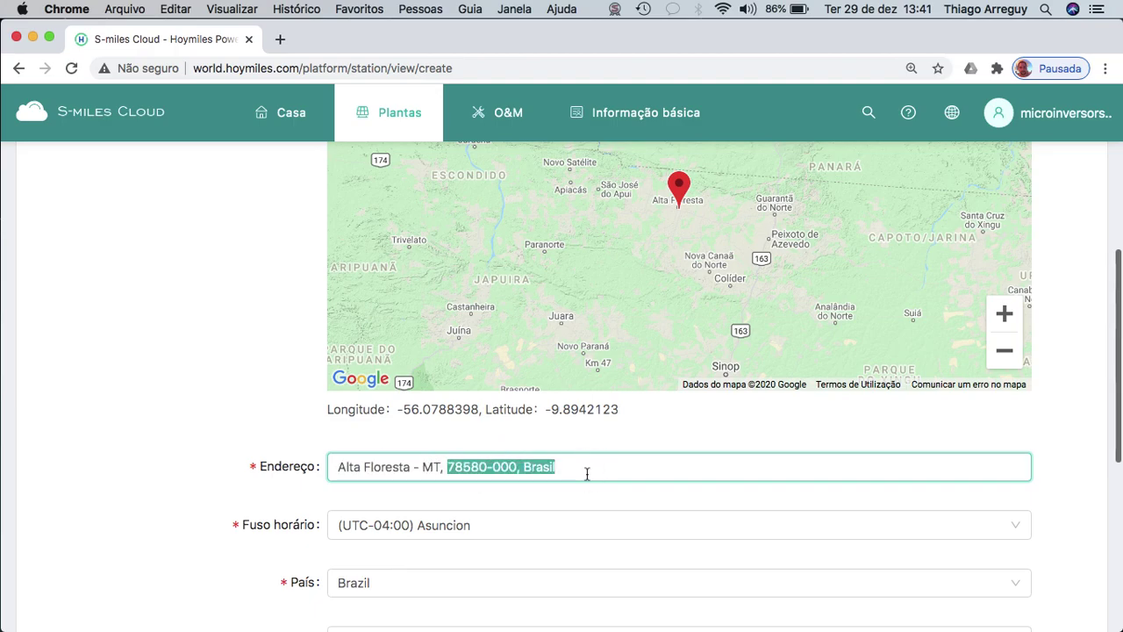
key(BackSpace)
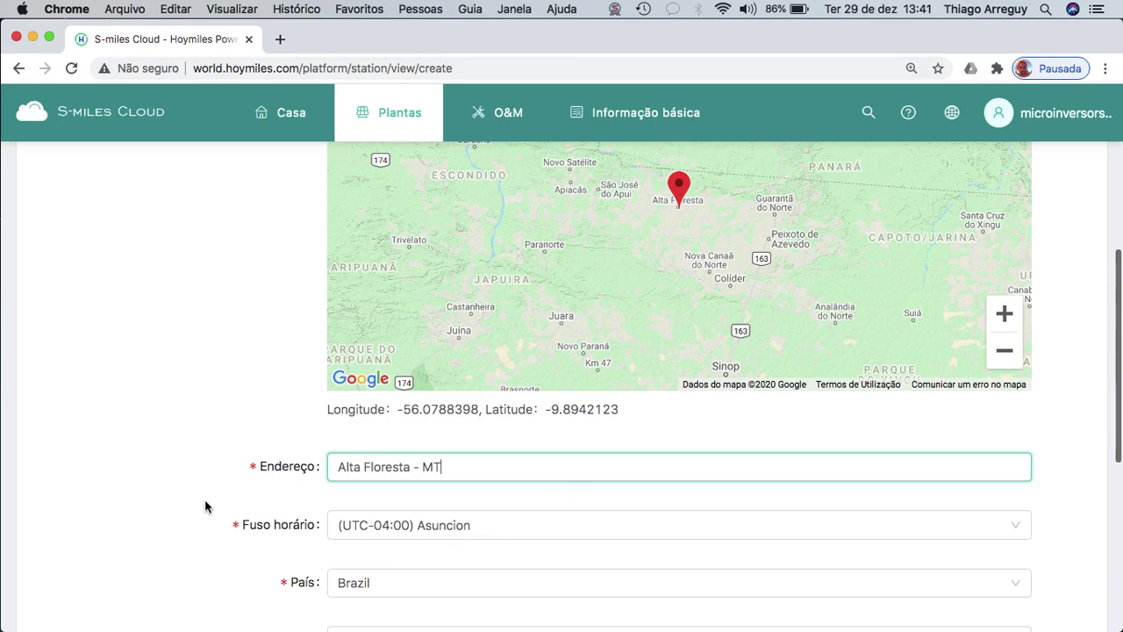
Leave the plant's Fuso horário set to Asuncion.
scroll(205, 506, down, 1)
click(408, 470)
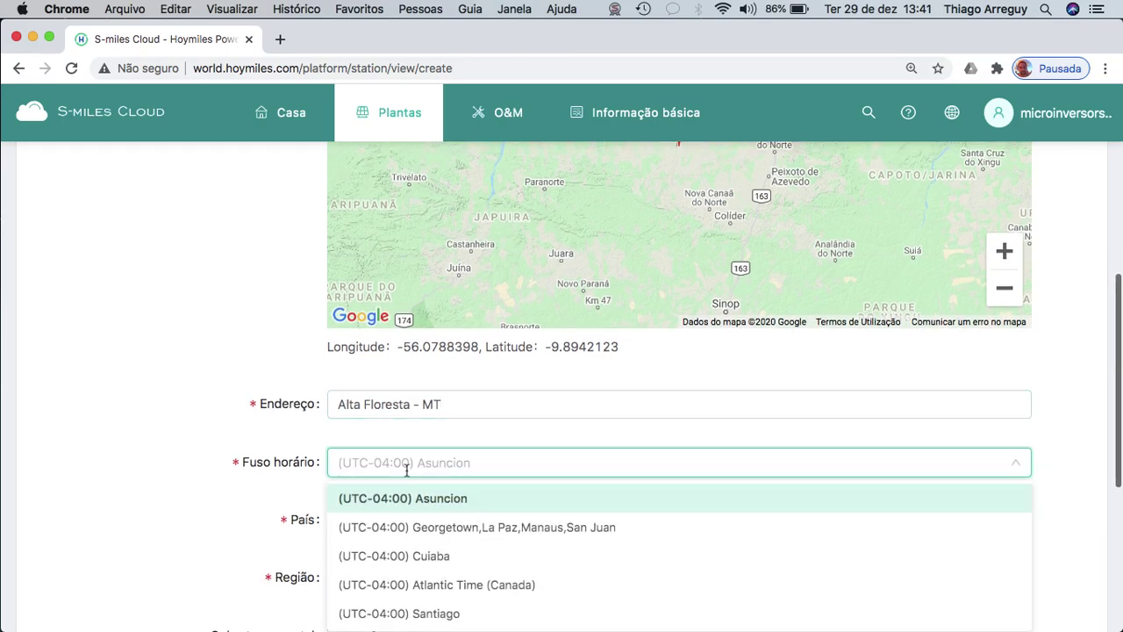
scroll(412, 557, up, 1)
scroll(425, 562, down, 3)
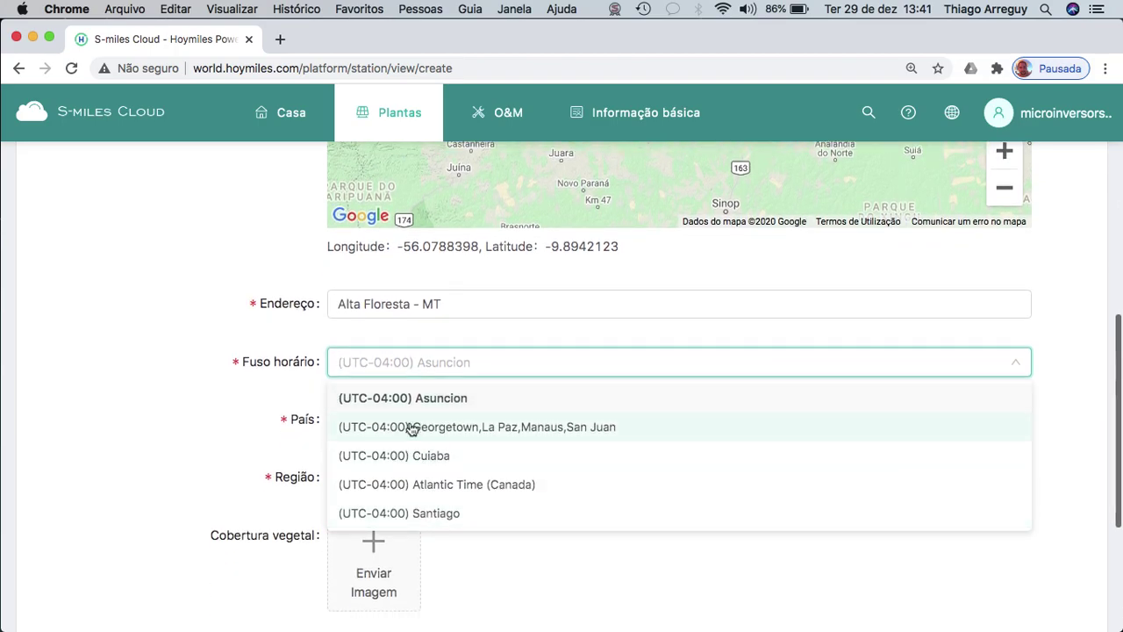
scroll(413, 429, up, 1)
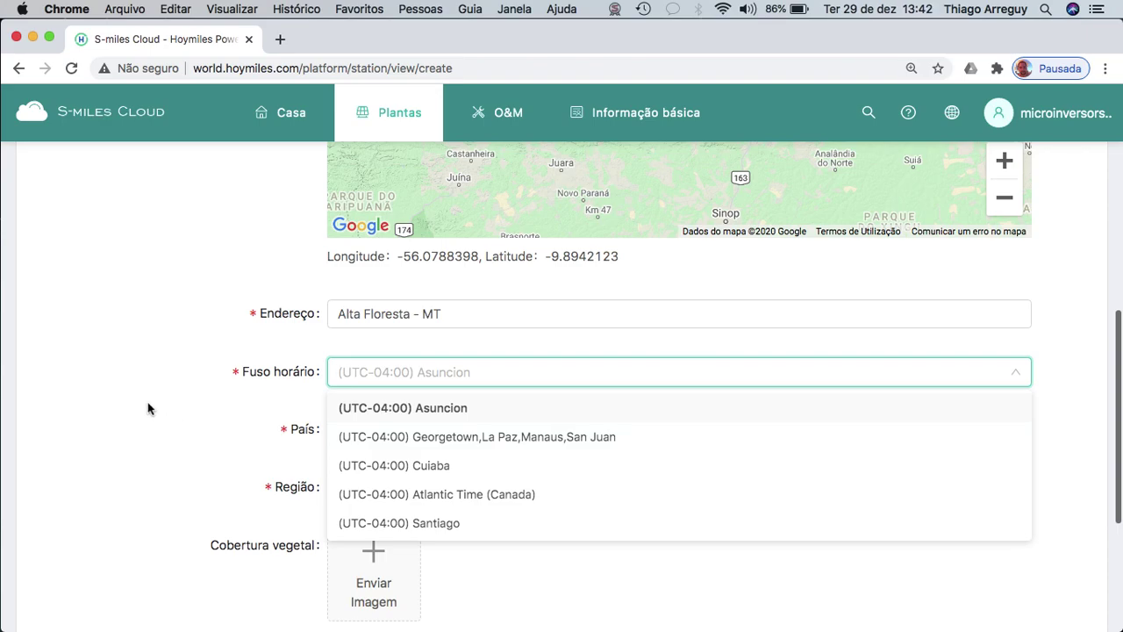
click(147, 408)
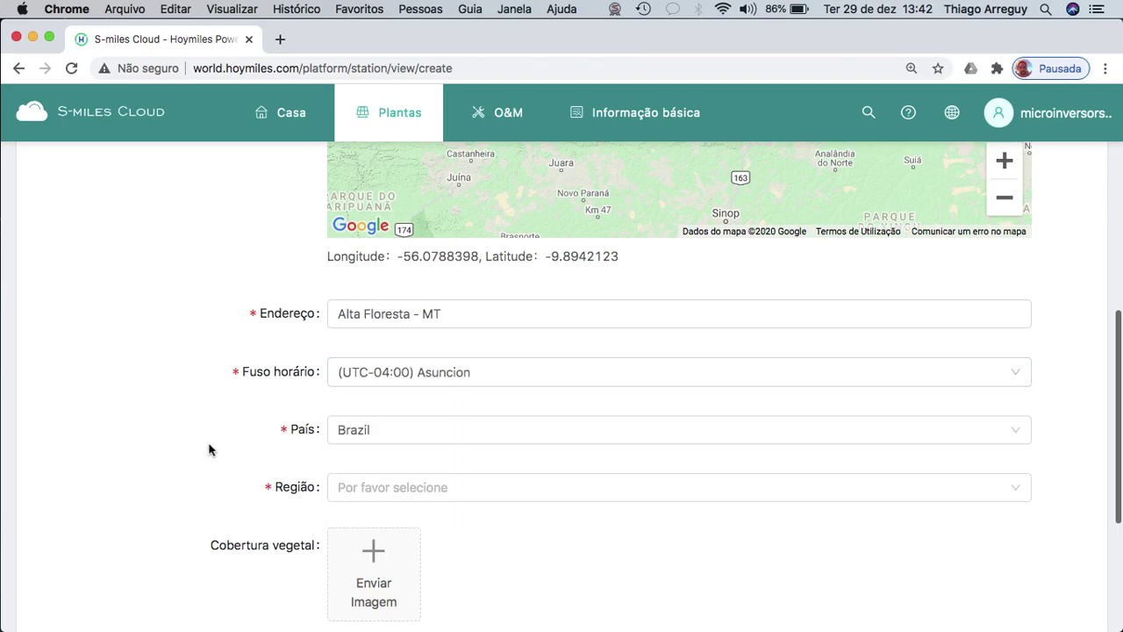
Set Região to Mato Grosso > Alta Floresta and save the basic info with Próximo.
click(454, 494)
scroll(454, 494, down, 2)
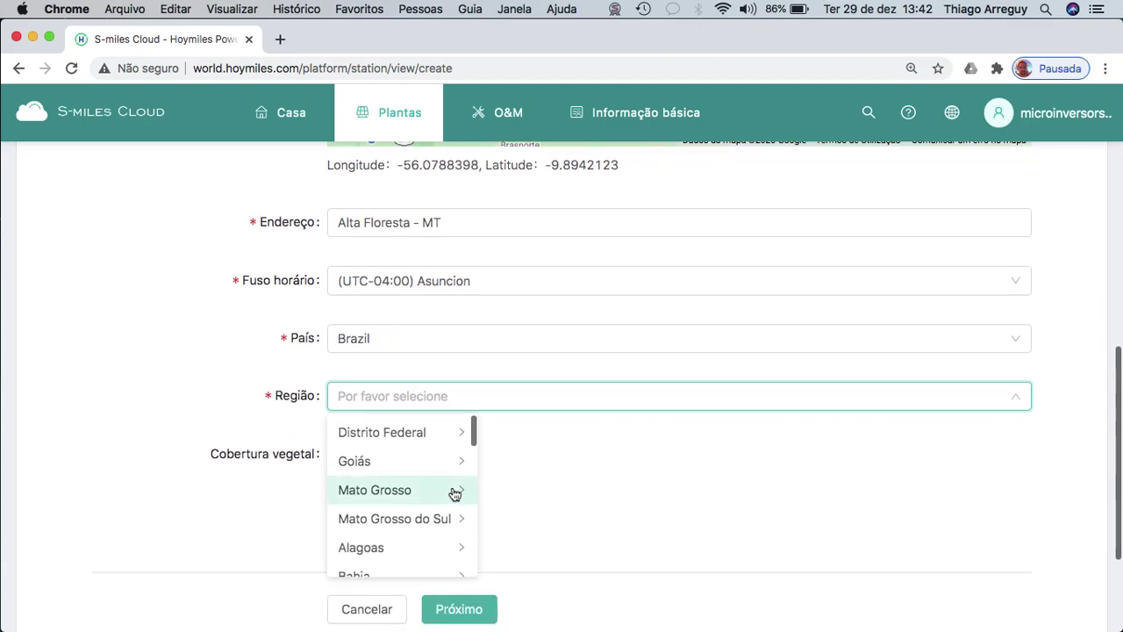
click(414, 491)
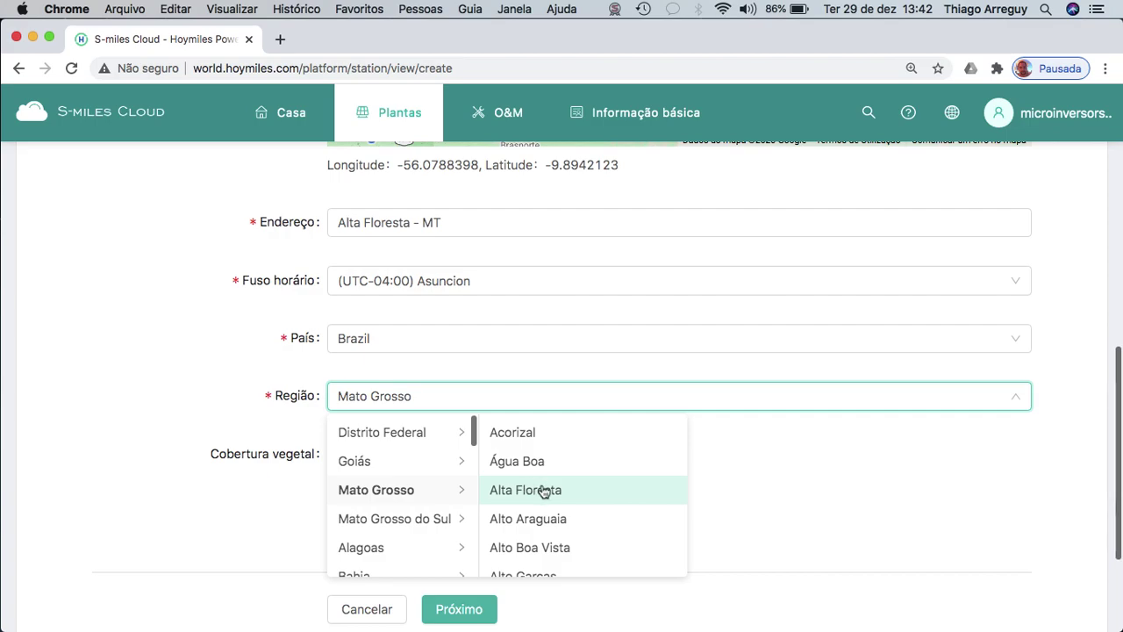
click(541, 491)
scroll(543, 490, down, 2)
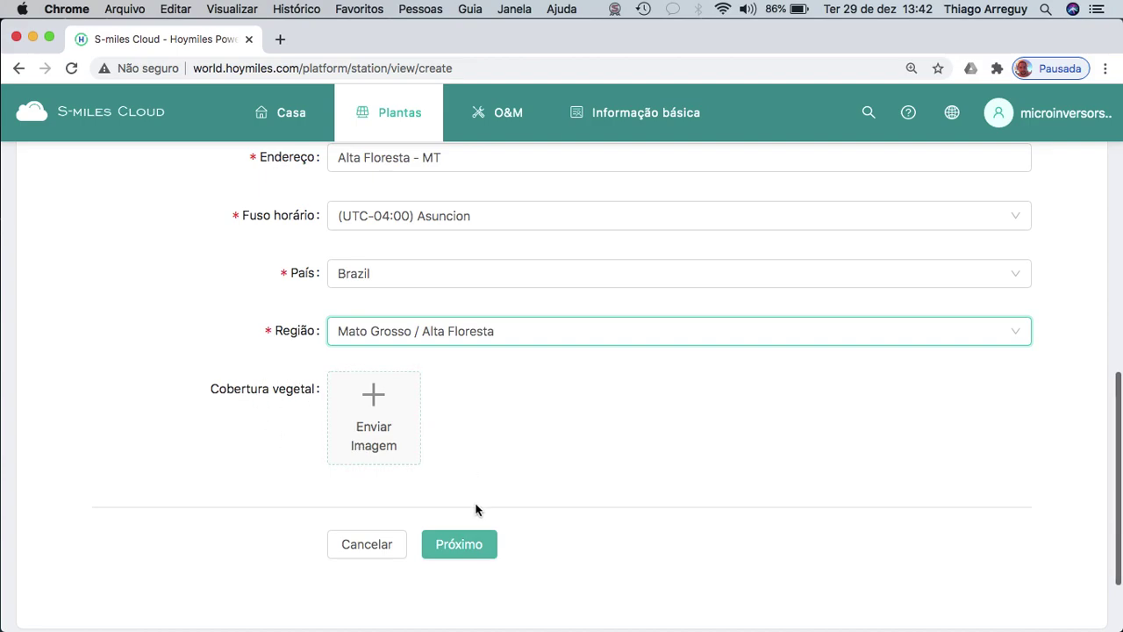
scroll(492, 471, up, 1)
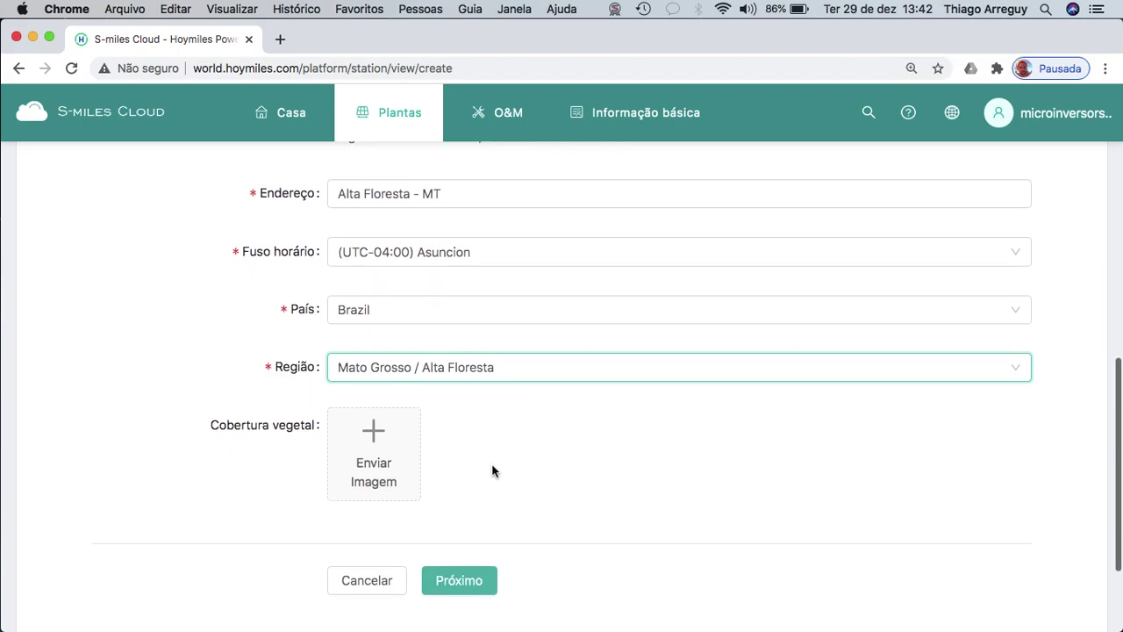
click(459, 580)
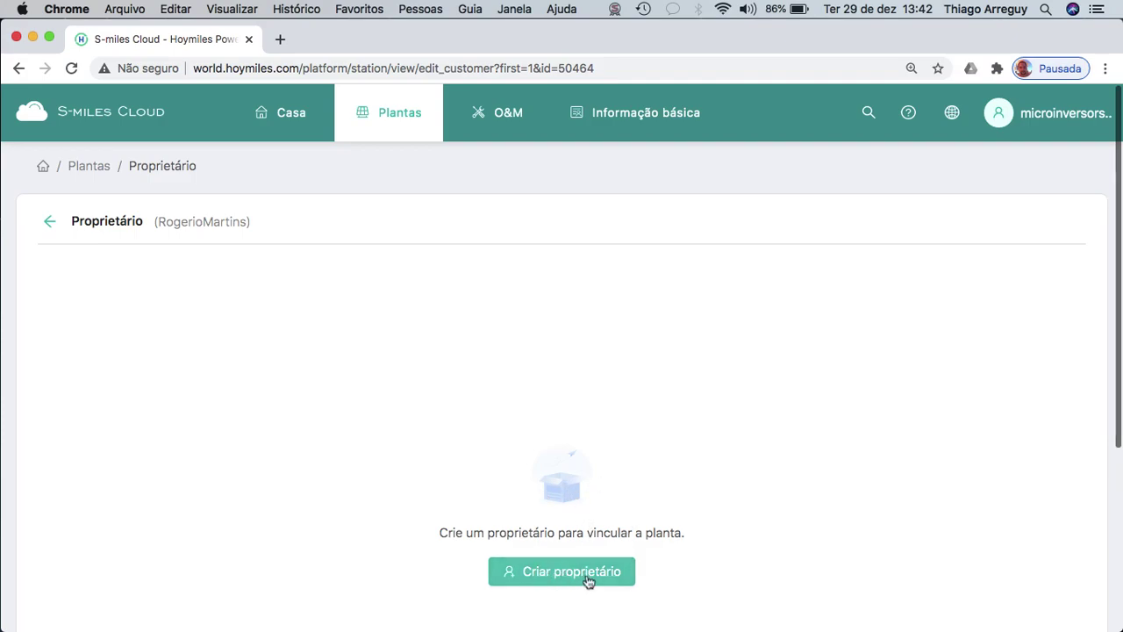
Open the Criar proprietário form and bring cadastro.txt to the front.
click(588, 580)
click(672, 173)
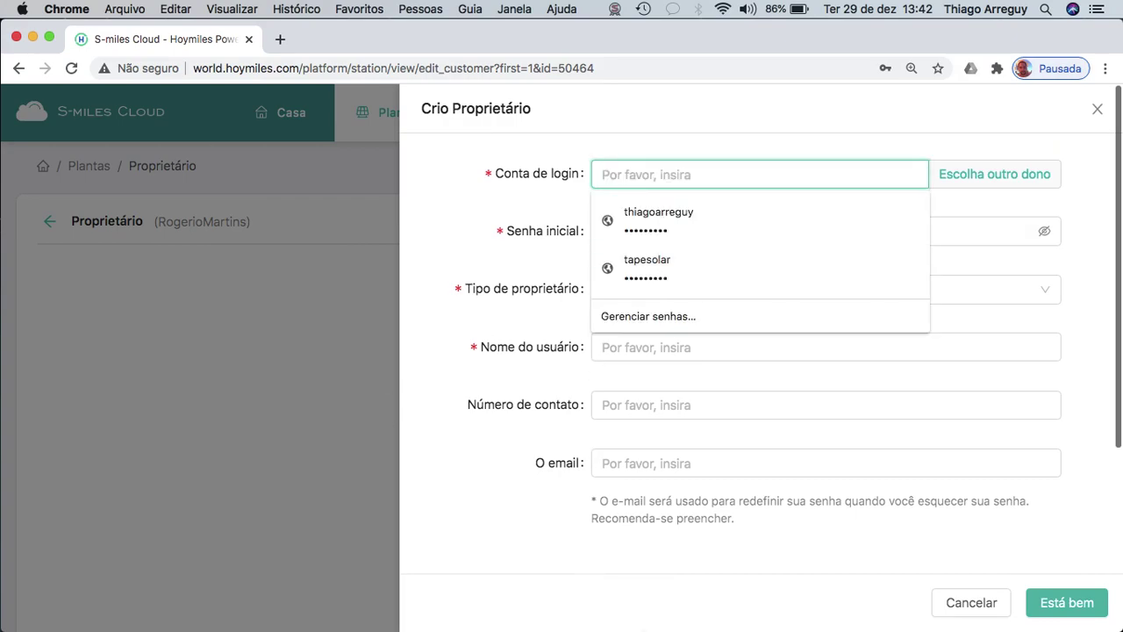
mouse_move(773, 614)
click(948, 603)
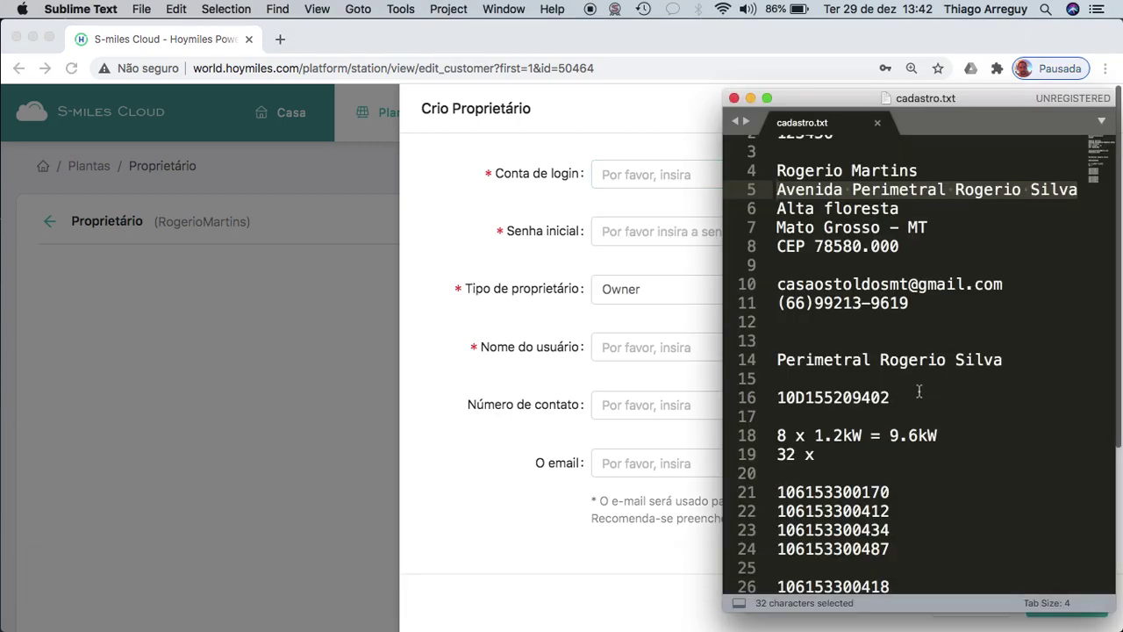
Copy the customer's name from line 4 of cadastro.txt and return to Conta de login.
click(925, 337)
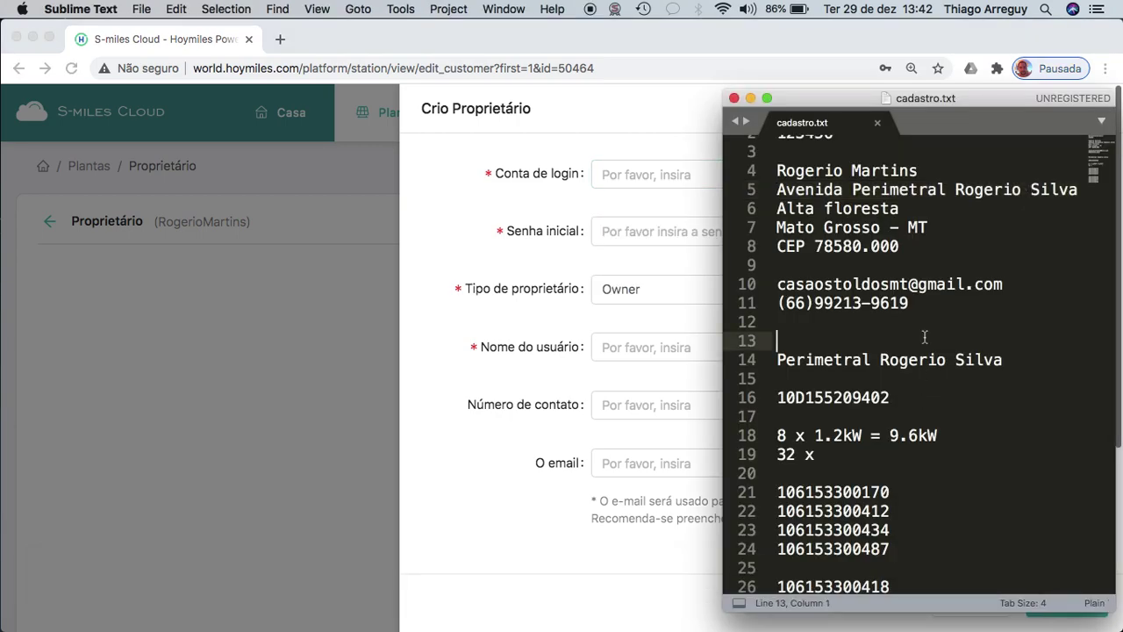
click(917, 170)
drag(917, 169, 777, 172)
key(super+c)
click(639, 181)
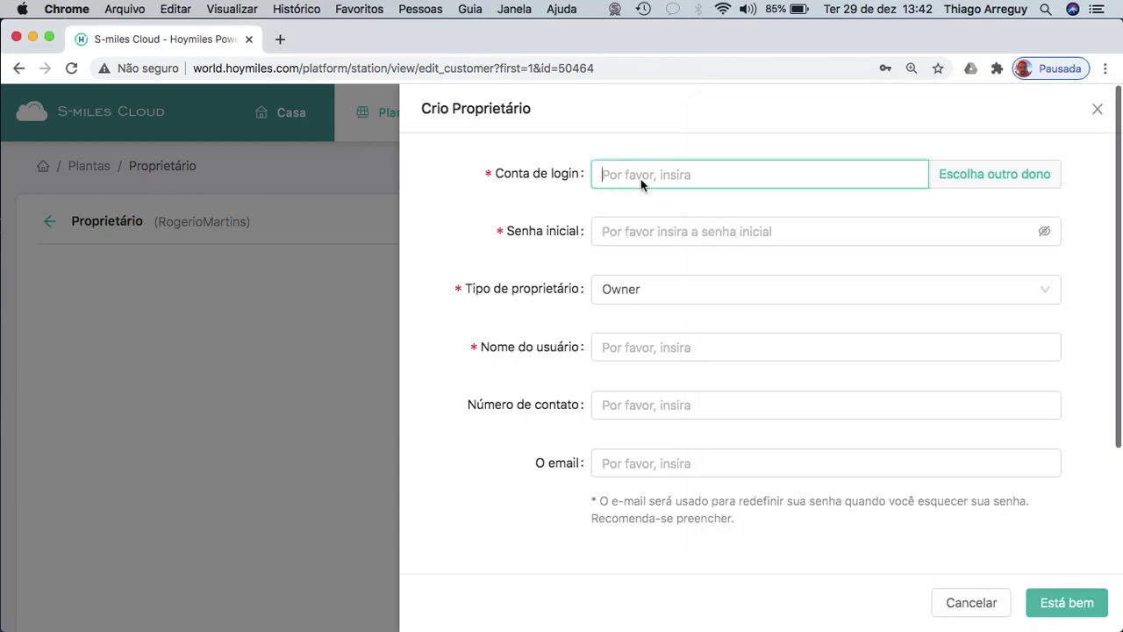
Paste the customer's name as Conta de login, lowercasing both initials and removing the space.
key(super+v)
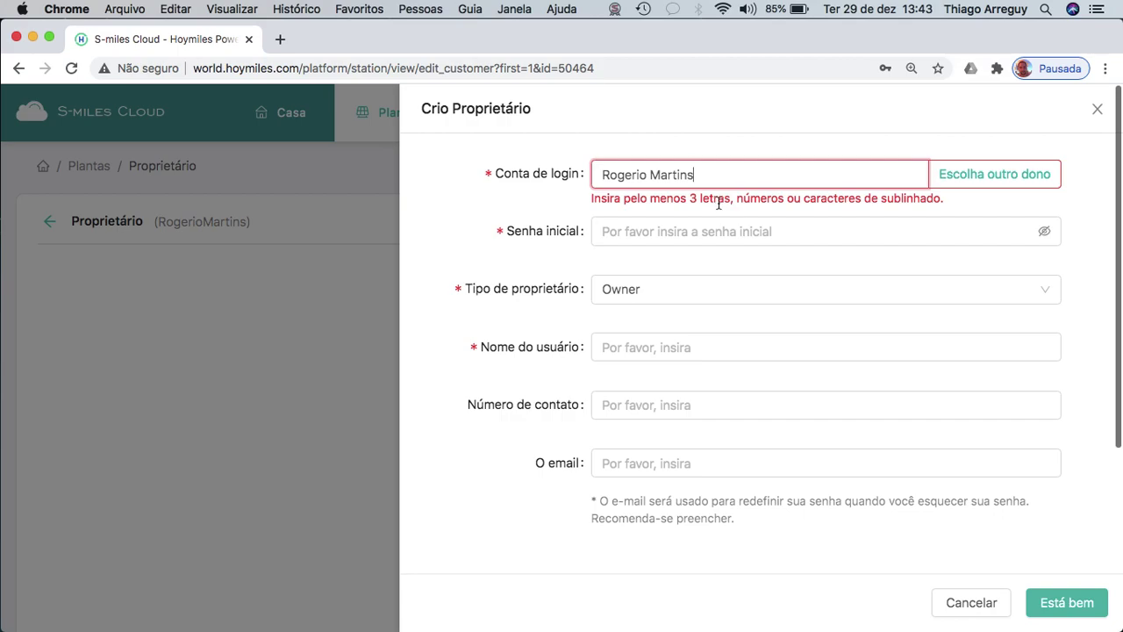
click(612, 177)
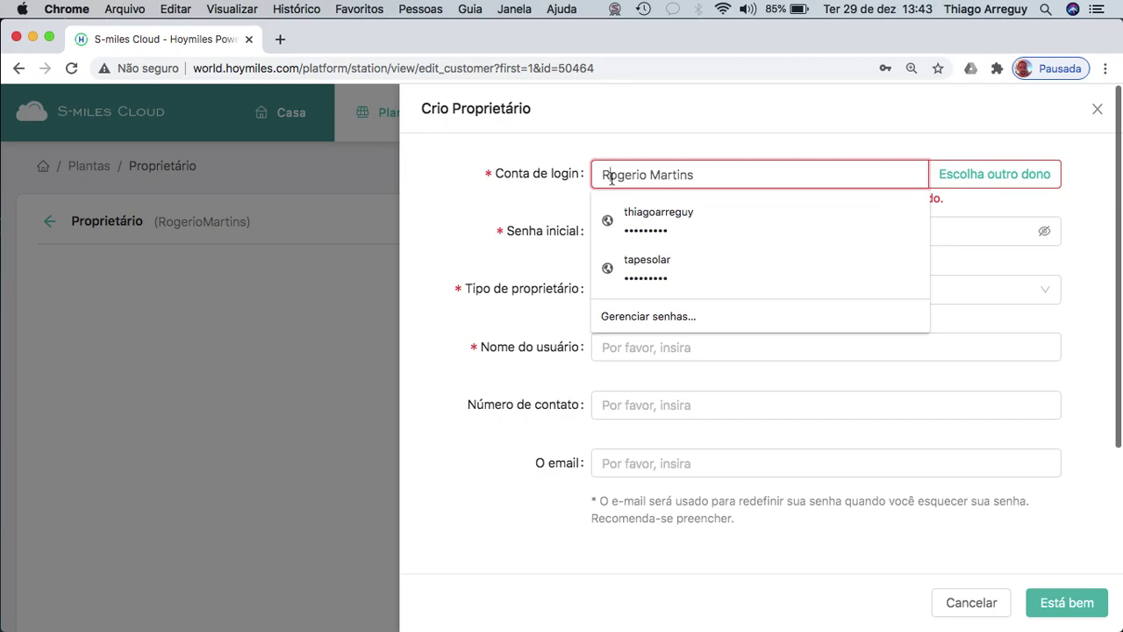
key(BackSpace)
text(R)
key(BackSpace)
text(r)
click(645, 177)
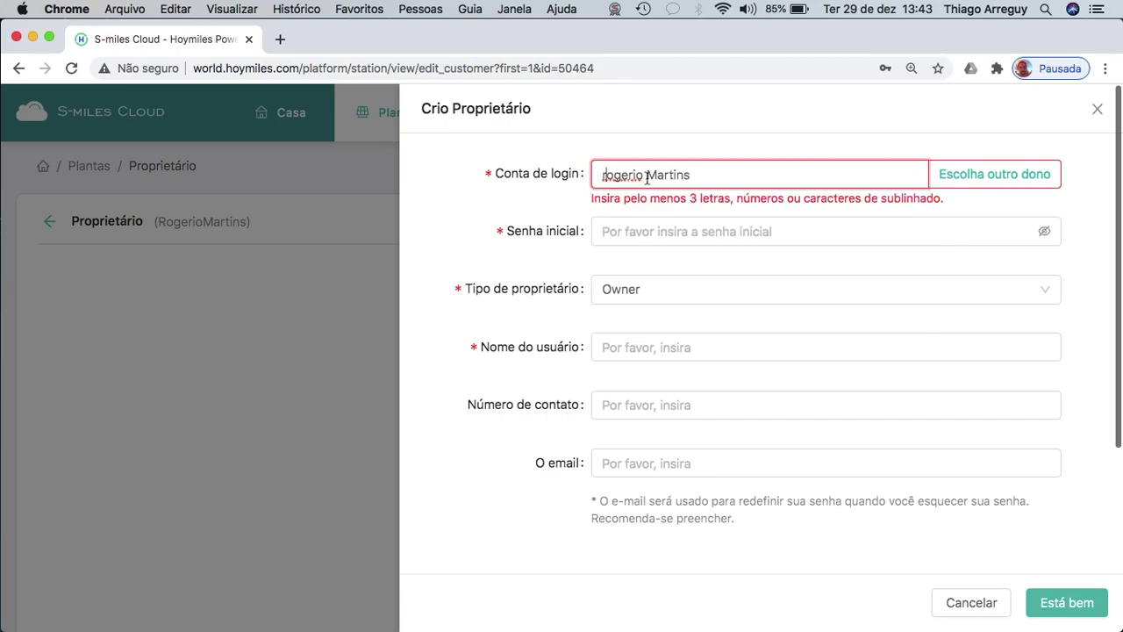
key(Delete)
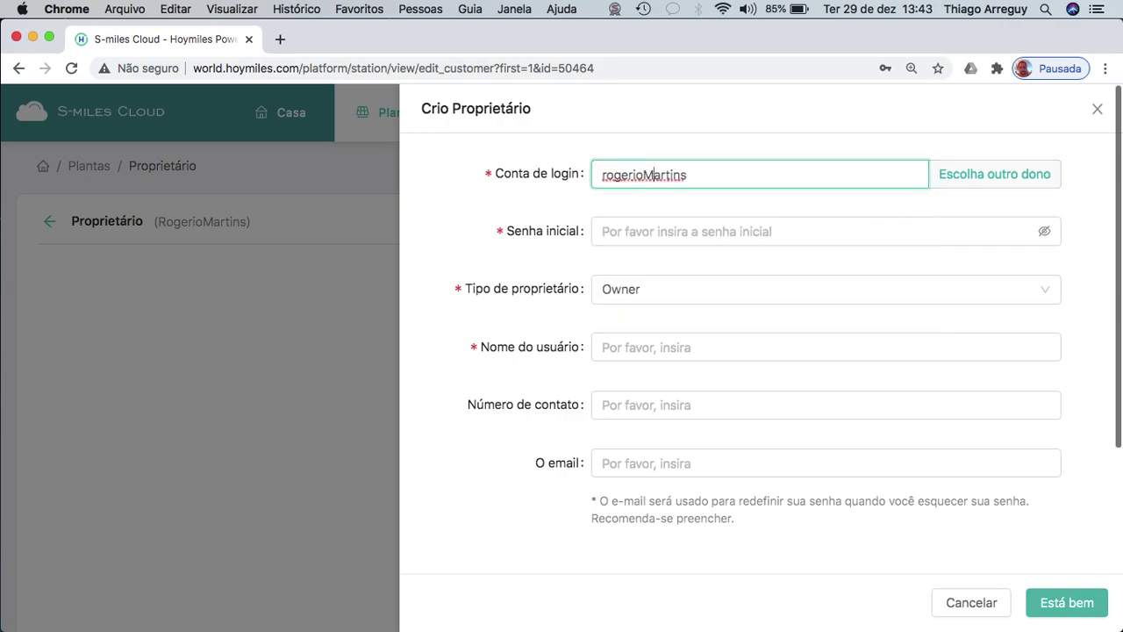
key(BackSpace)
text(m)
click(711, 175)
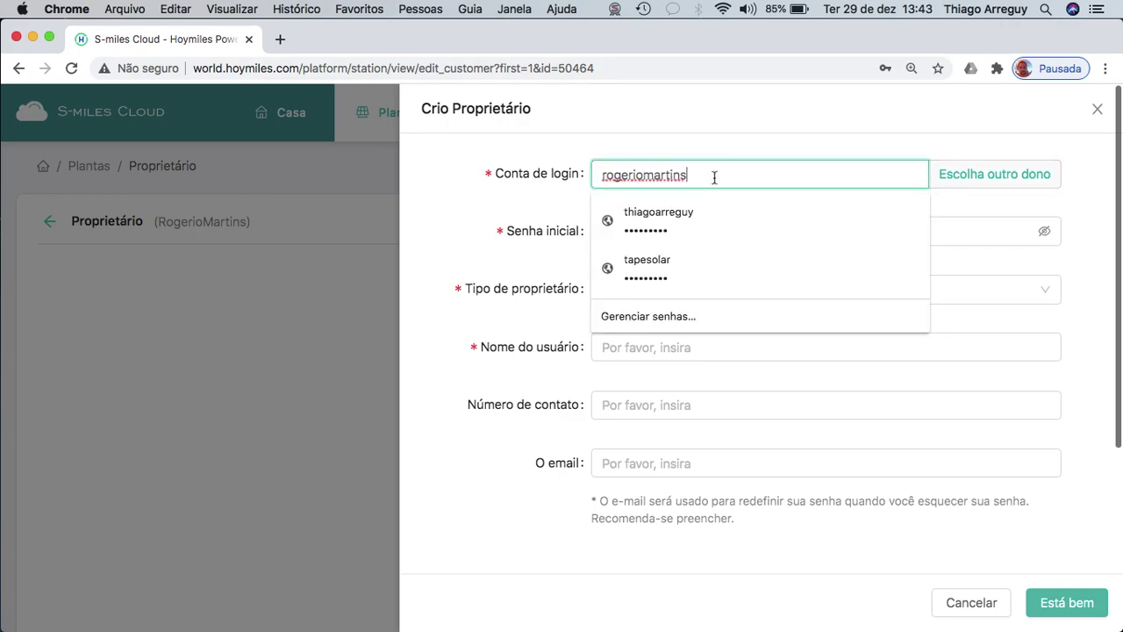
Remove the leftover space from the login account until it validates without errors.
click(970, 204)
click(651, 221)
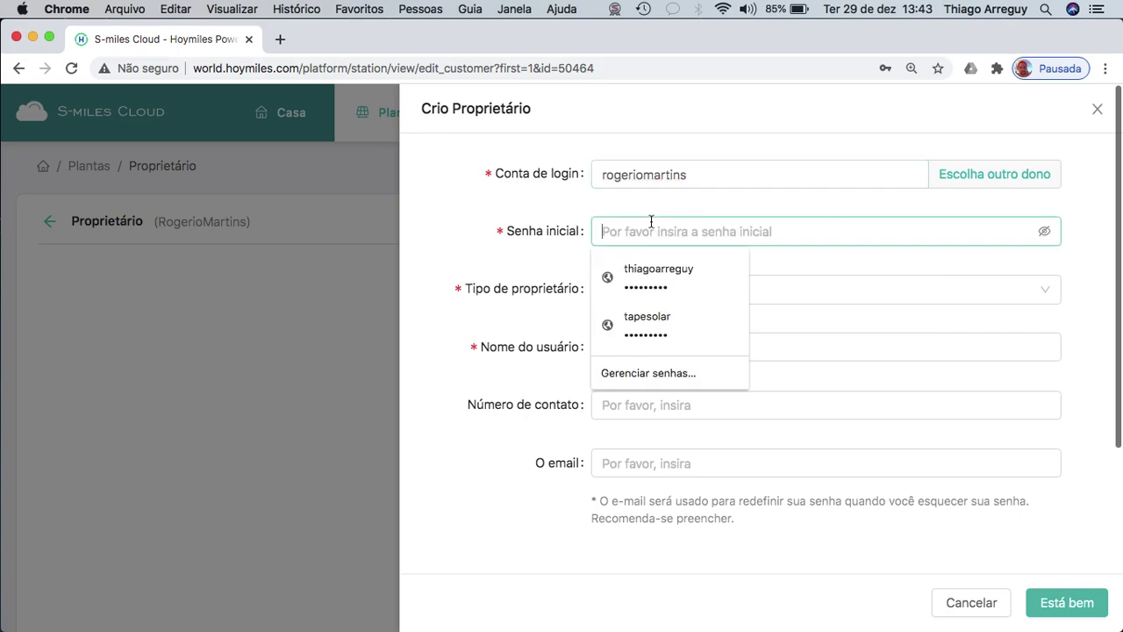
click(645, 174)
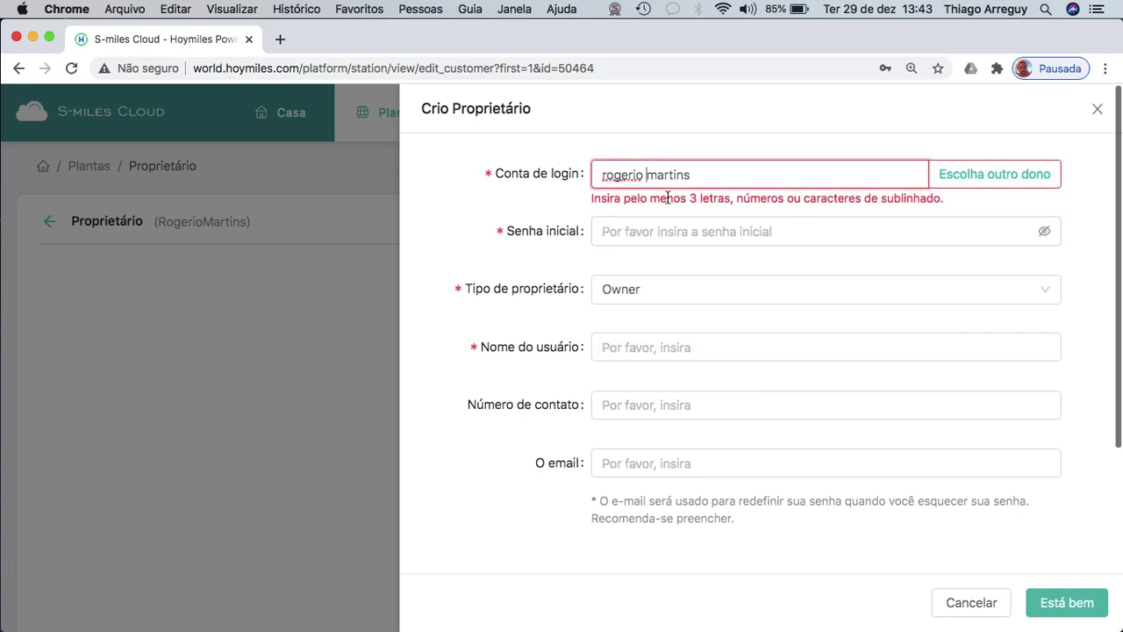
click(975, 211)
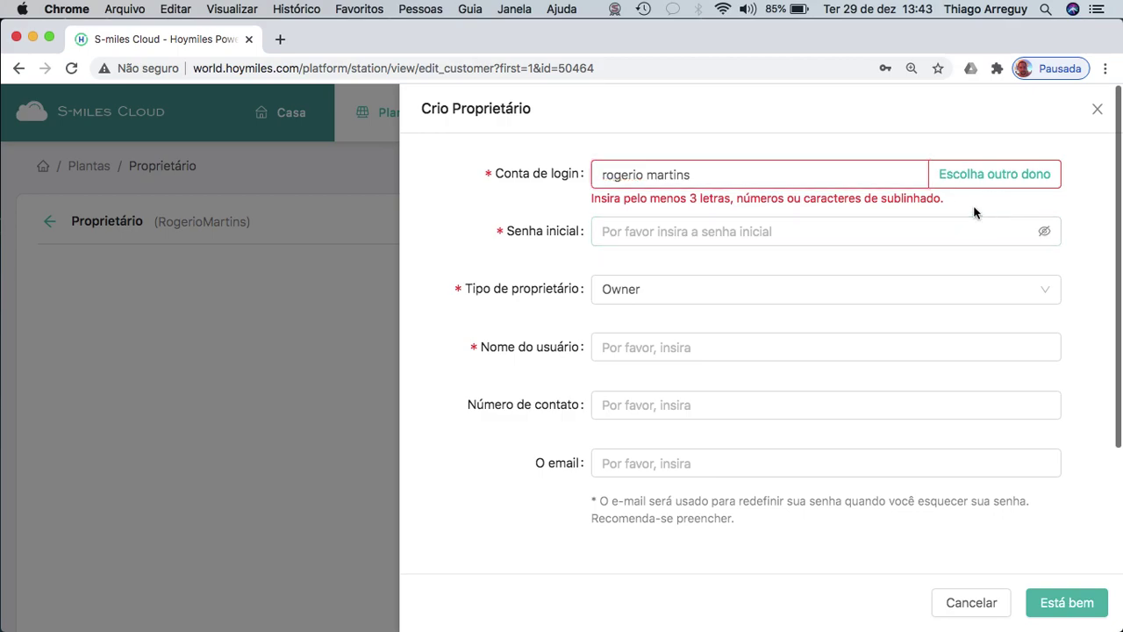
click(869, 241)
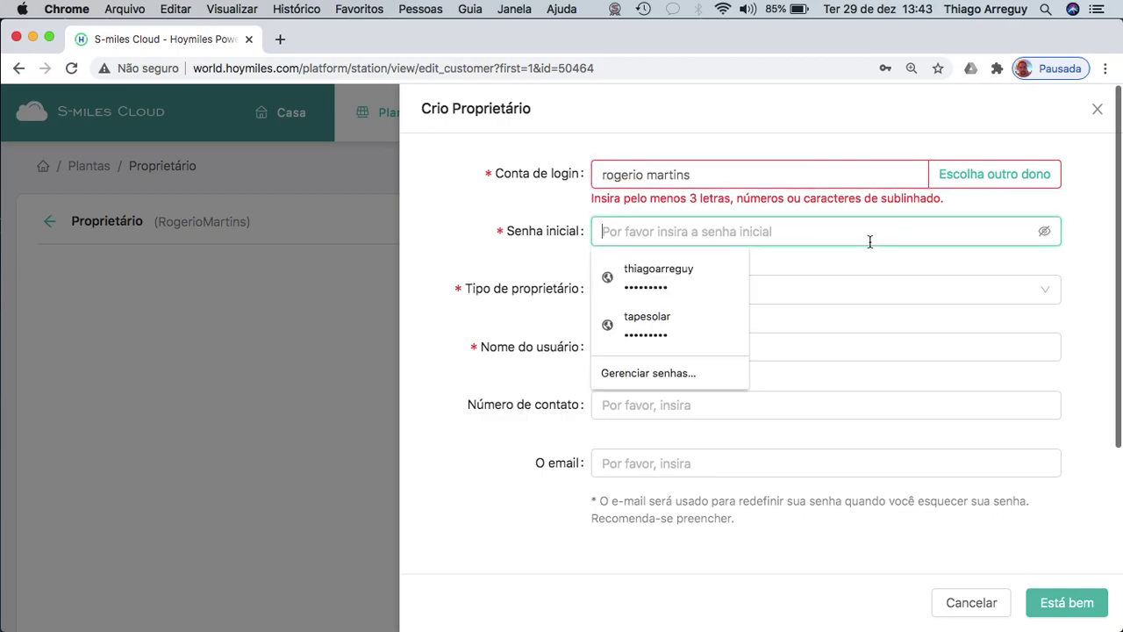
click(650, 176)
key(BackSpace)
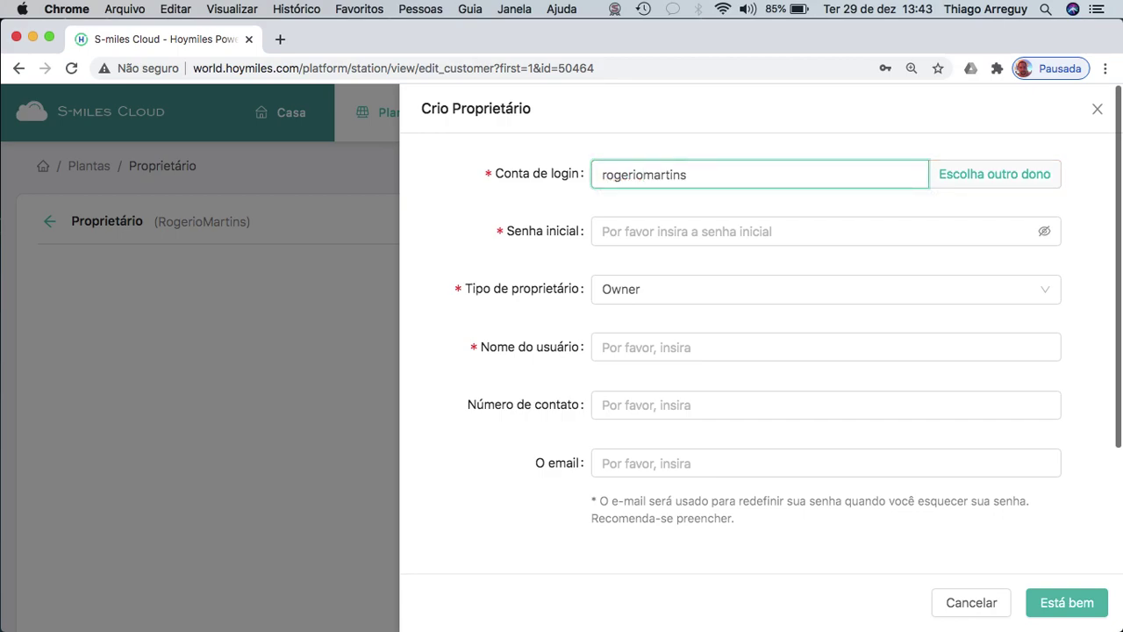
click(715, 175)
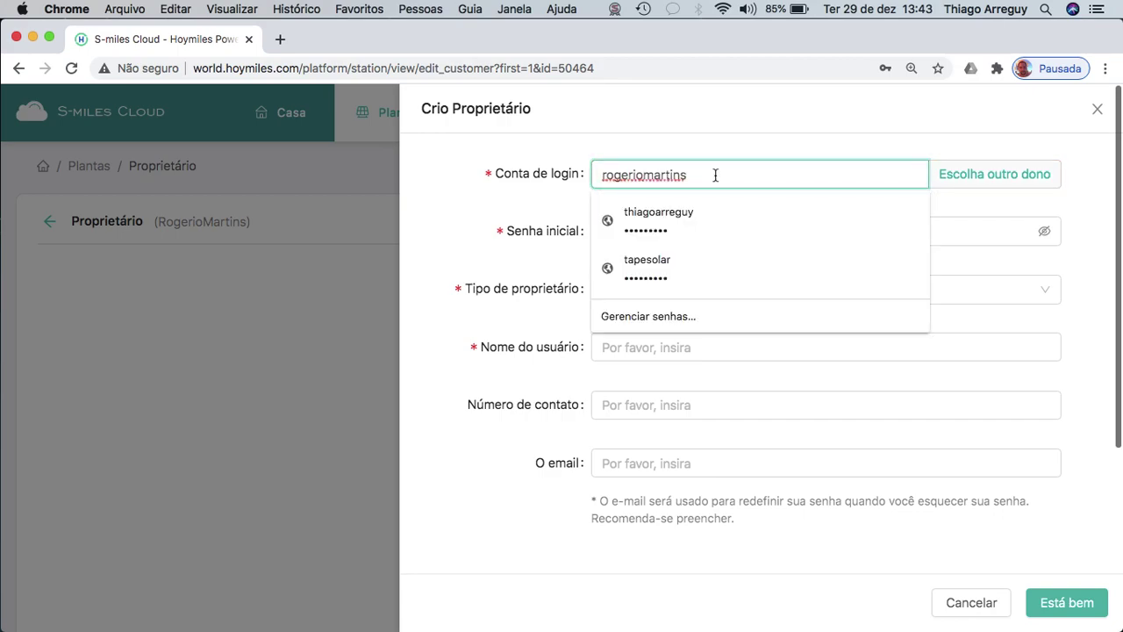
text(7)
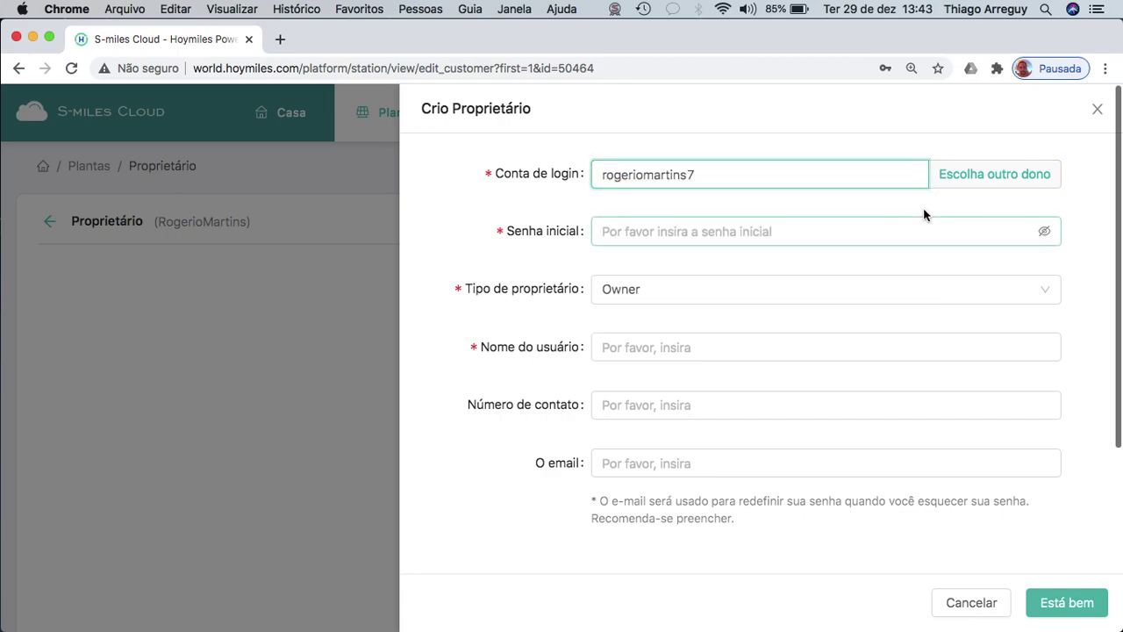
click(891, 240)
click(742, 175)
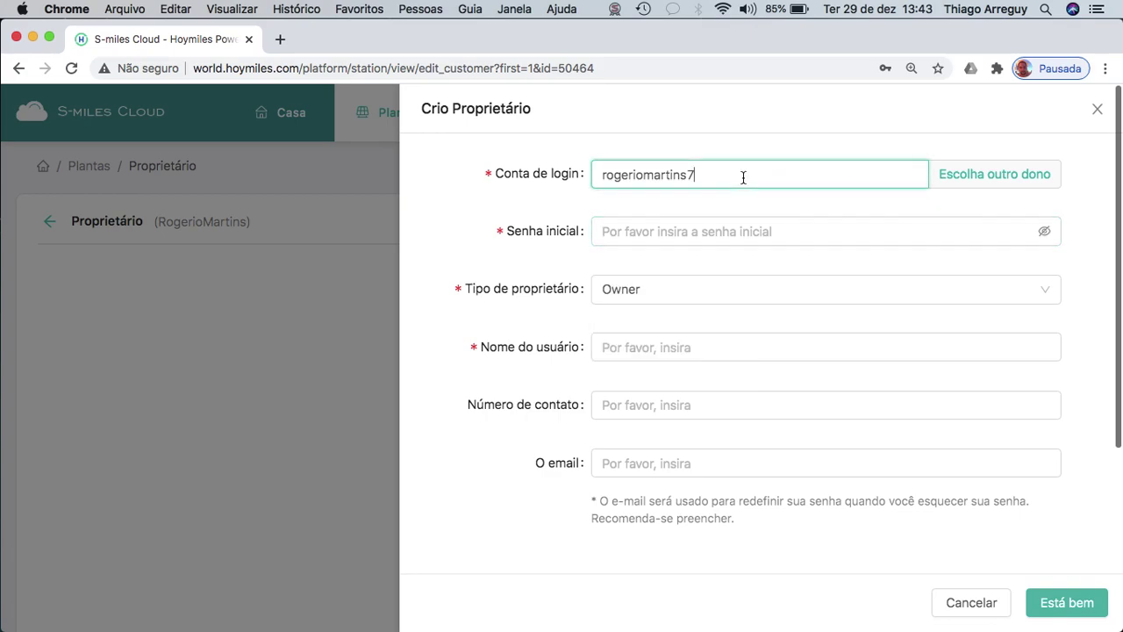
key(BackSpace)
click(670, 232)
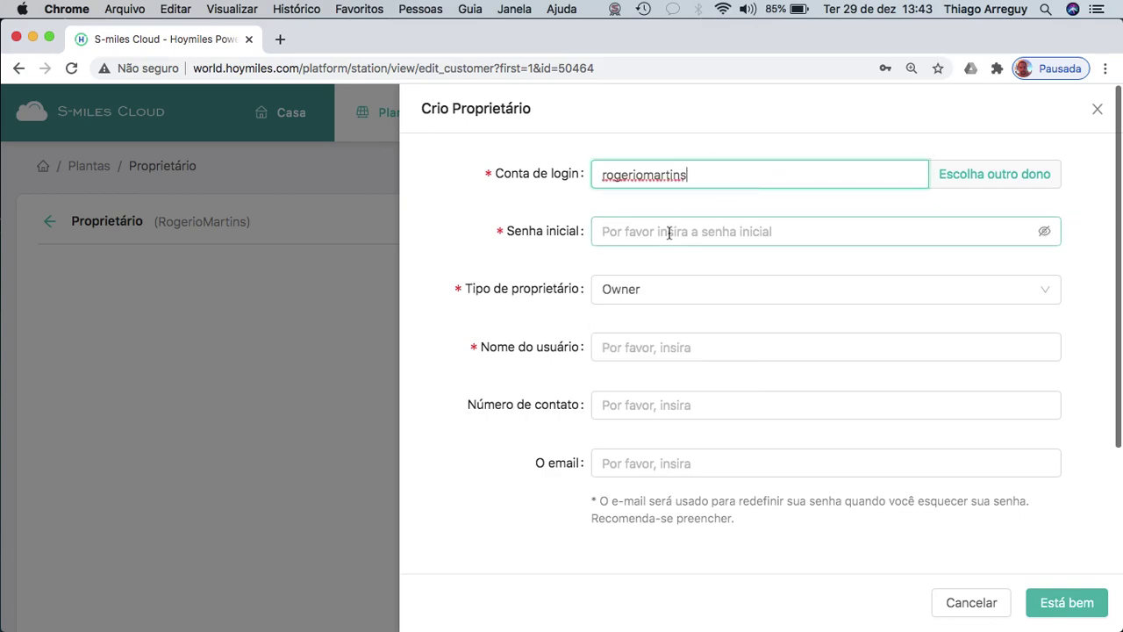
click(664, 174)
double_click(664, 174)
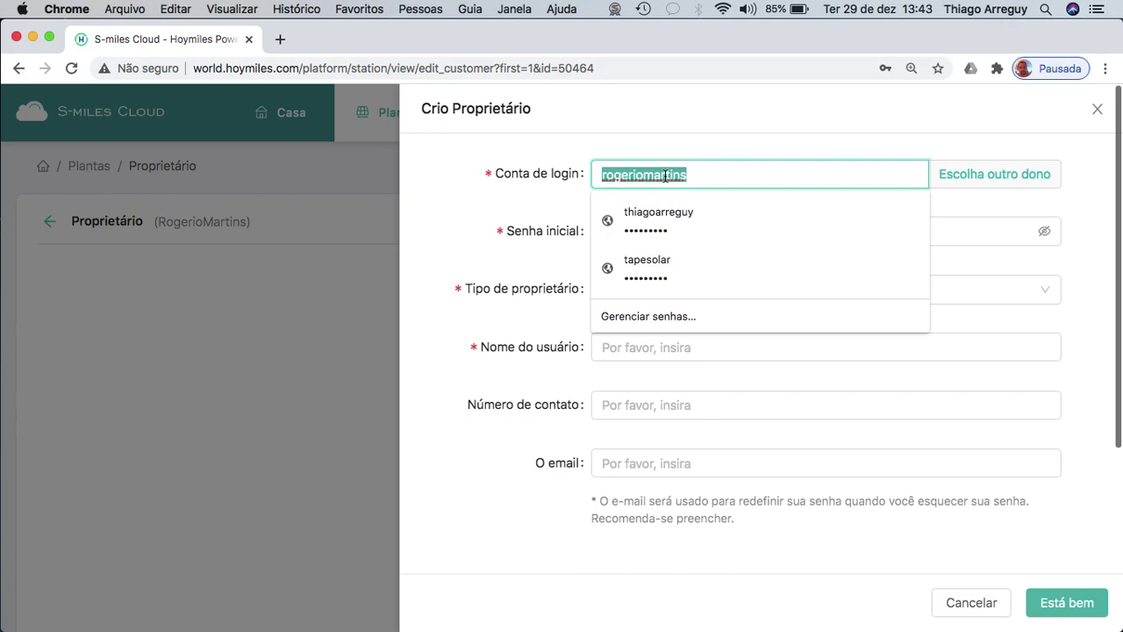
Enter a six-digit initial password in Senha inicial.
click(652, 233)
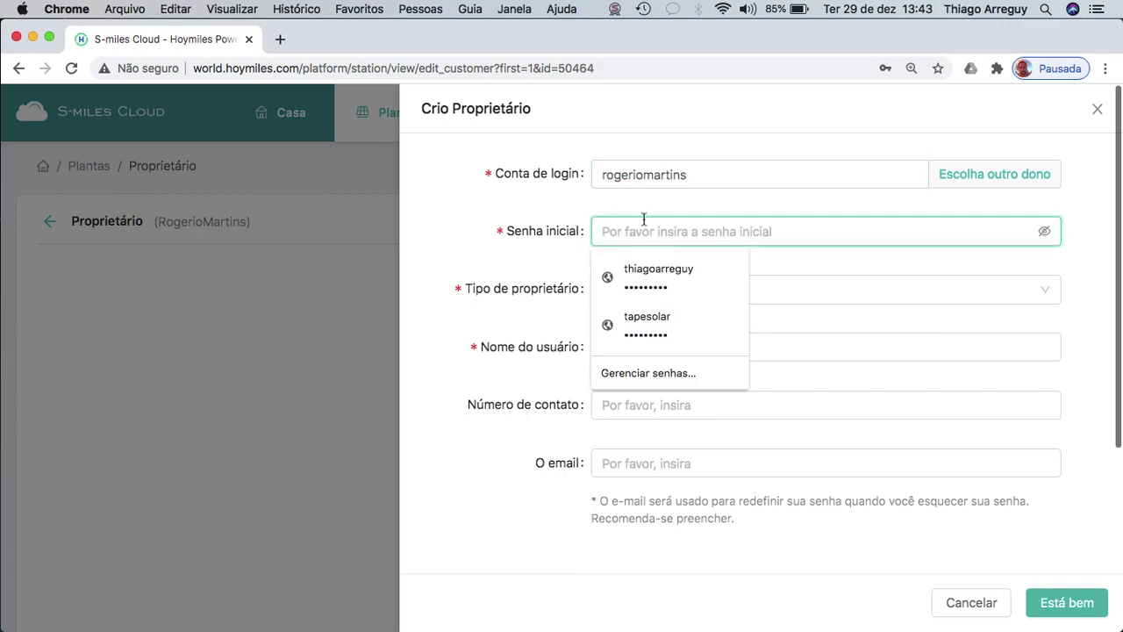
text(123456)
click(529, 269)
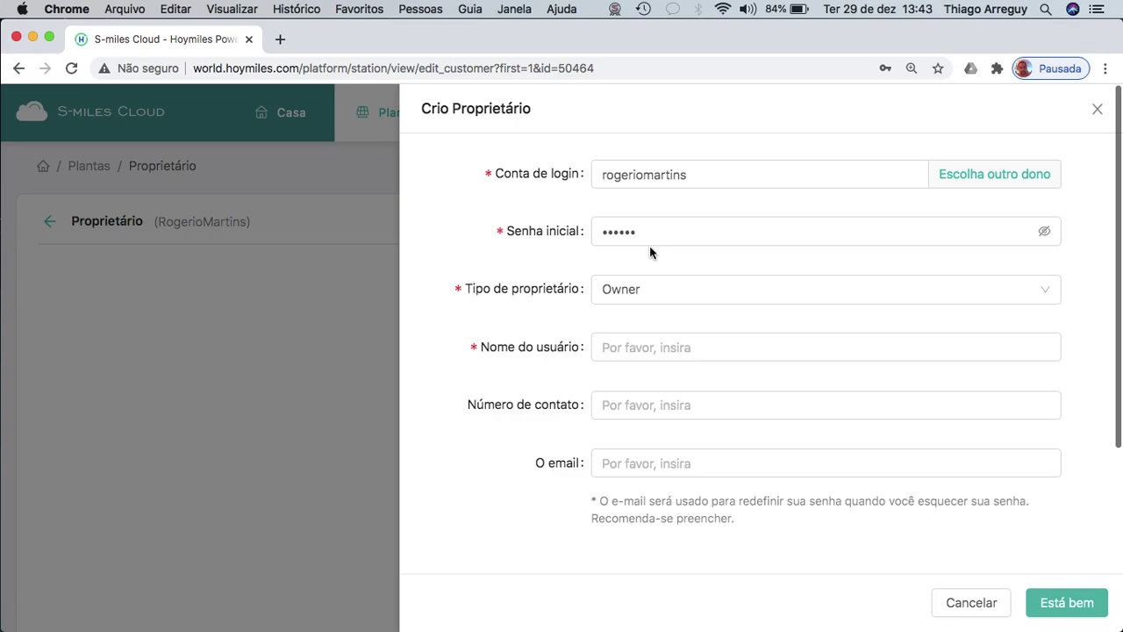
click(662, 233)
double_click(663, 236)
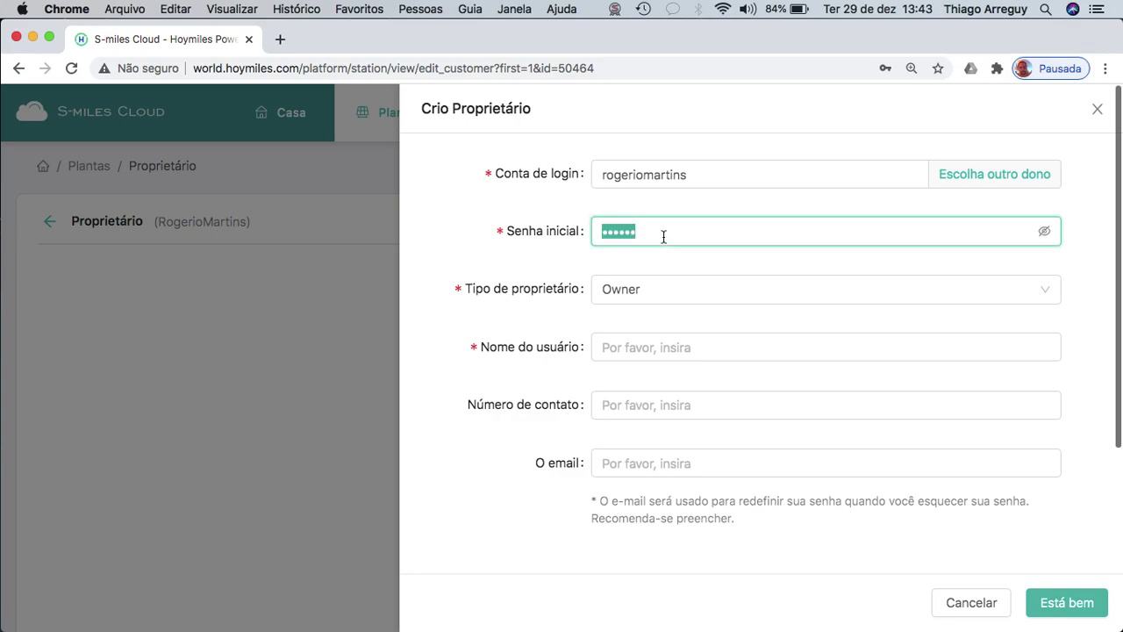
key(BackSpace)
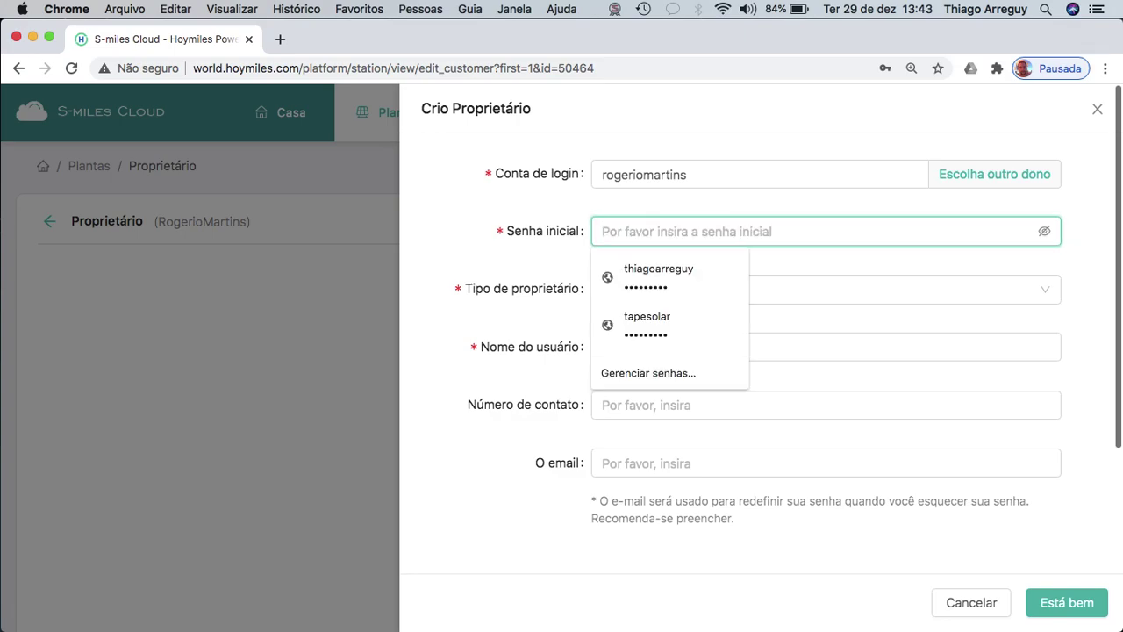
text(1)
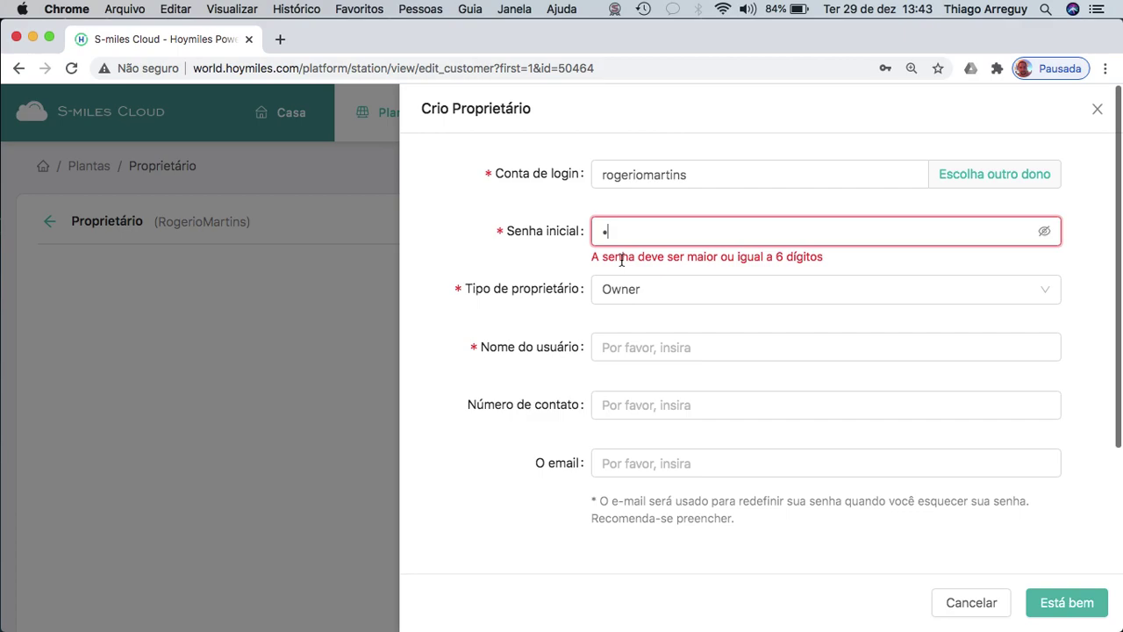
key(BackSpace)
text(12)
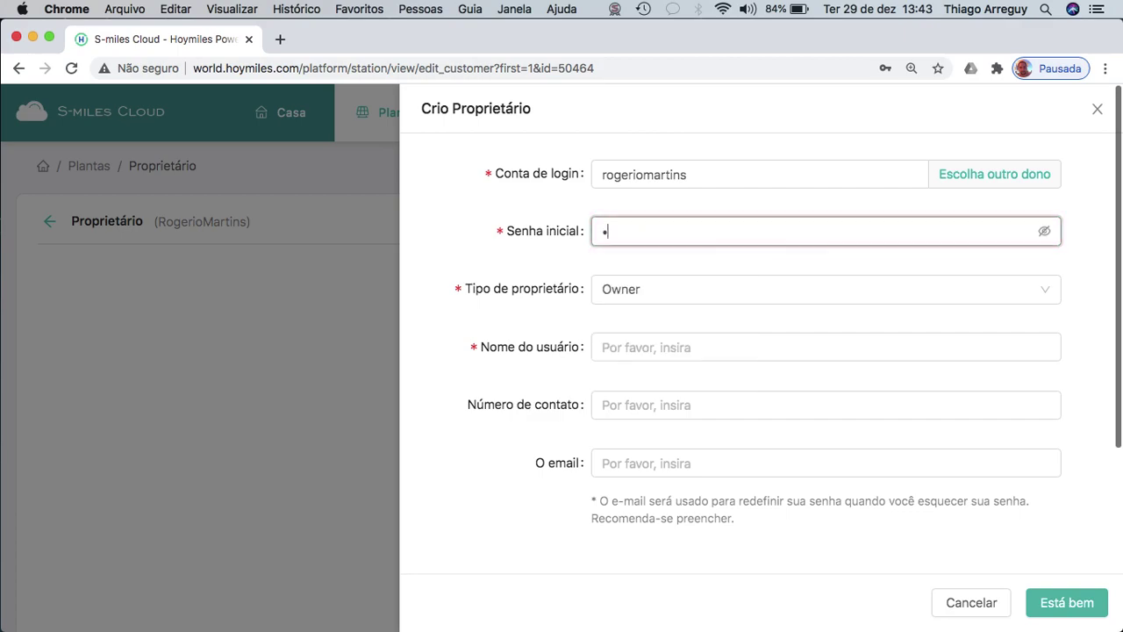
text(3456)
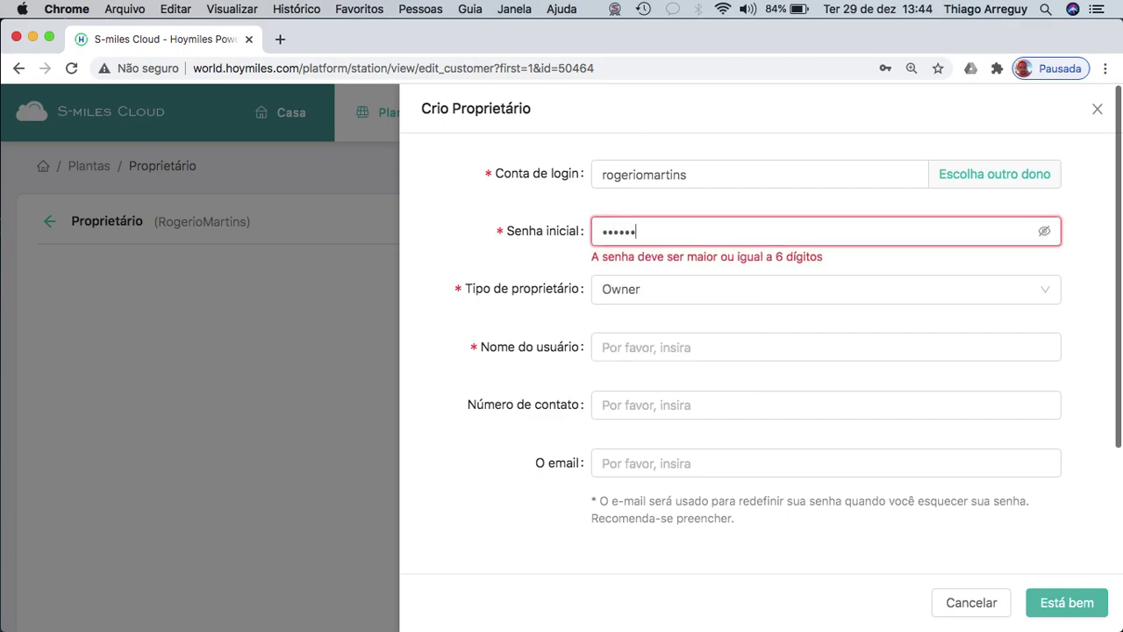
Keep Owner as the owner type.
click(720, 303)
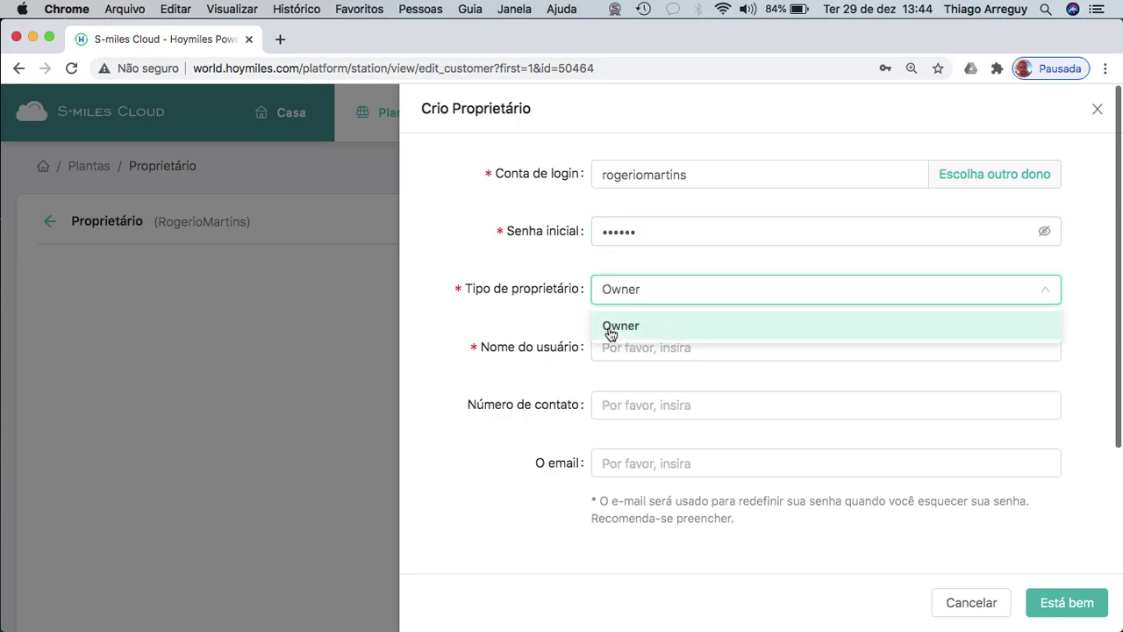
click(539, 318)
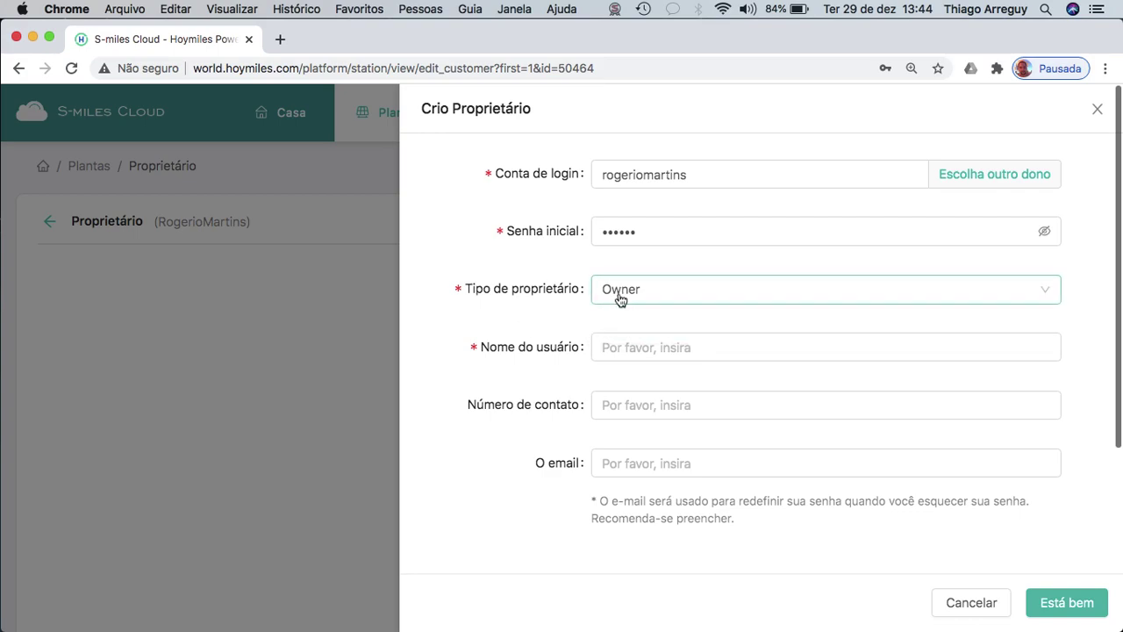
click(665, 347)
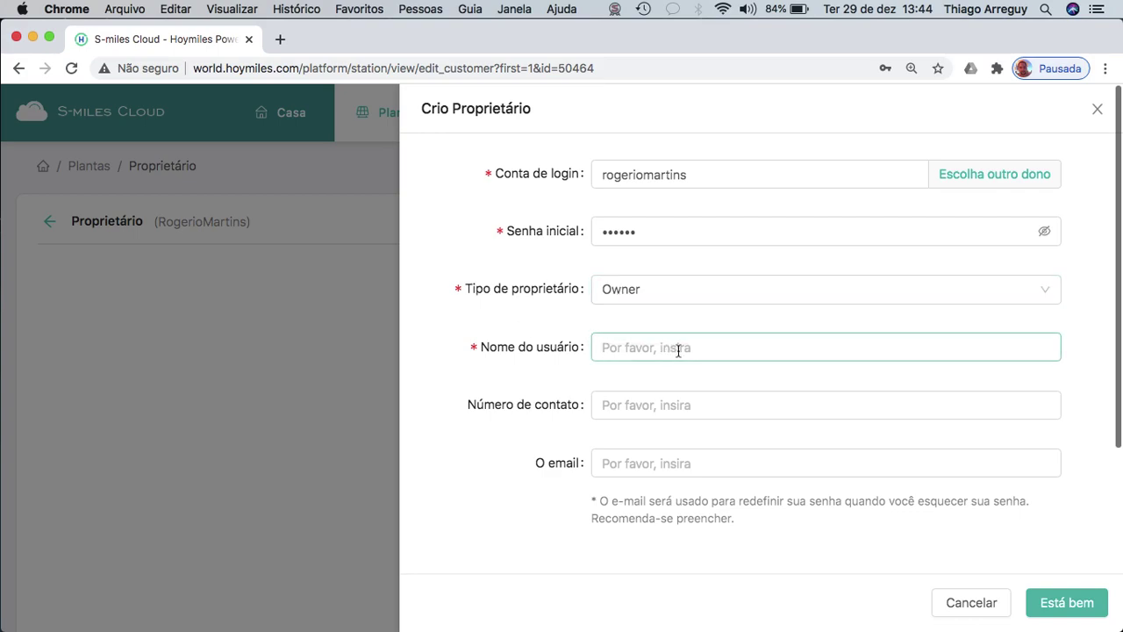
click(675, 304)
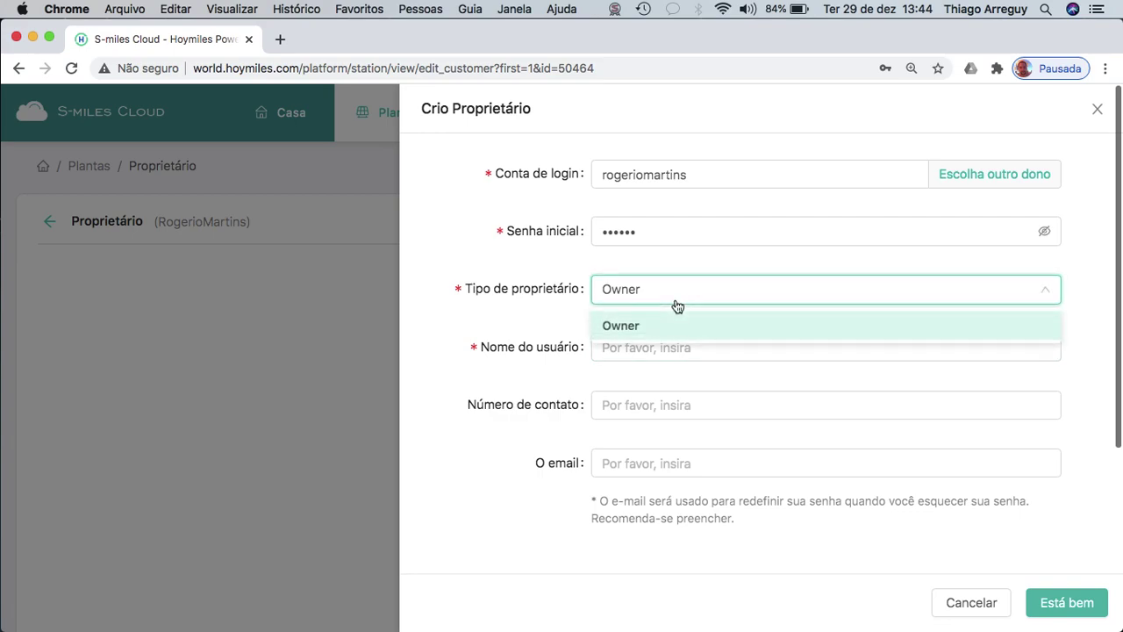
click(568, 342)
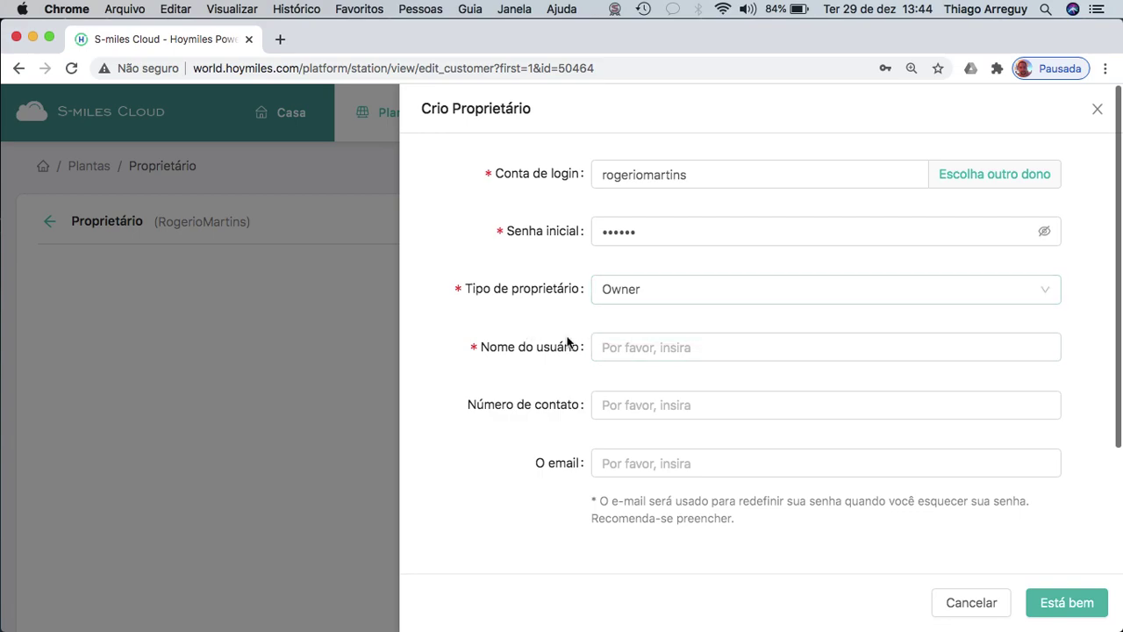
click(669, 347)
Fill Nome do usuário with the owner's full name and move to Número de contato.
double_click(649, 173)
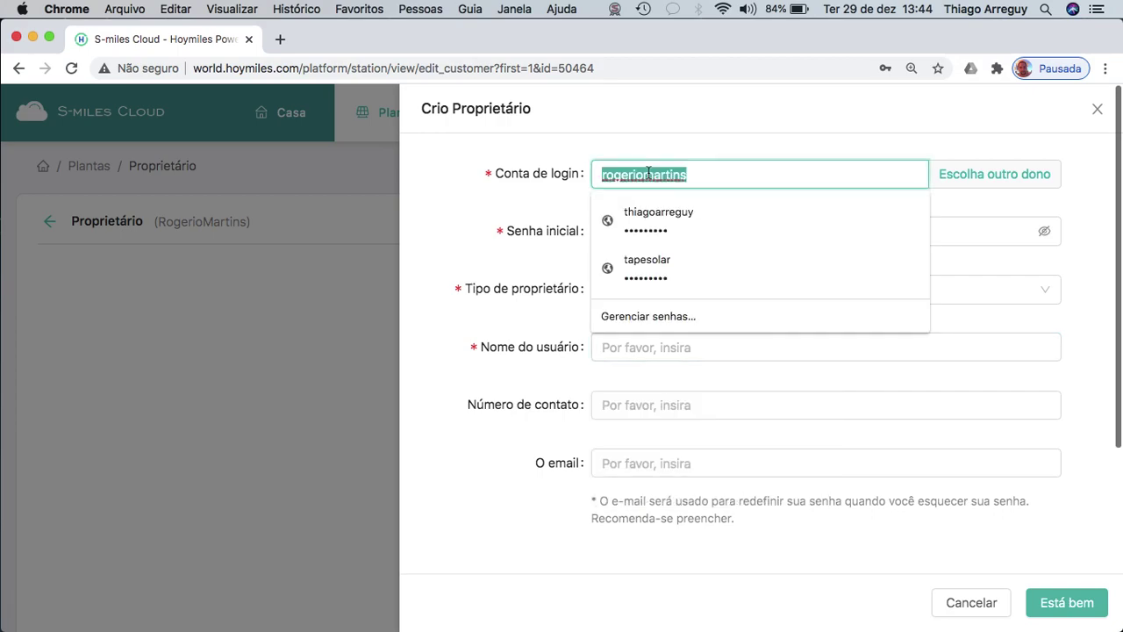
click(624, 347)
click(650, 346)
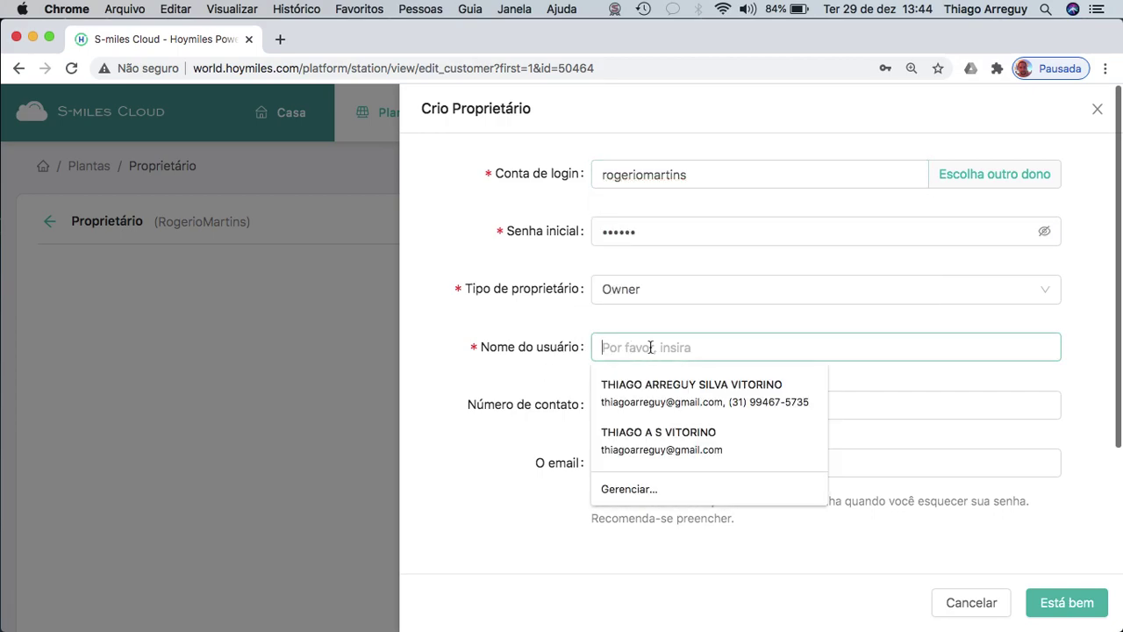
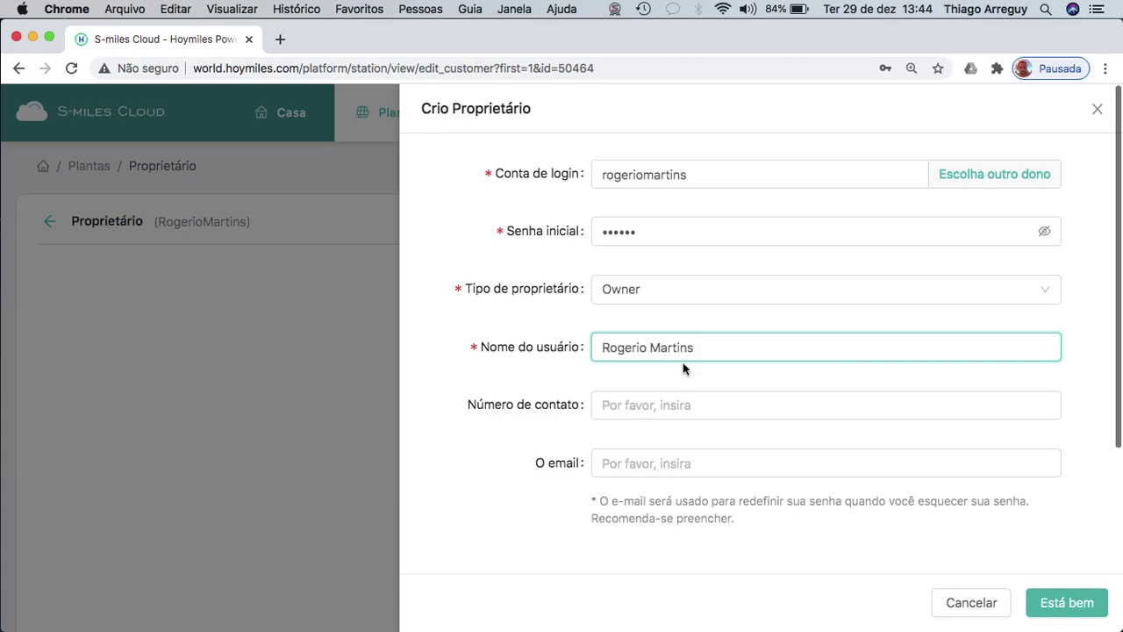
click(663, 411)
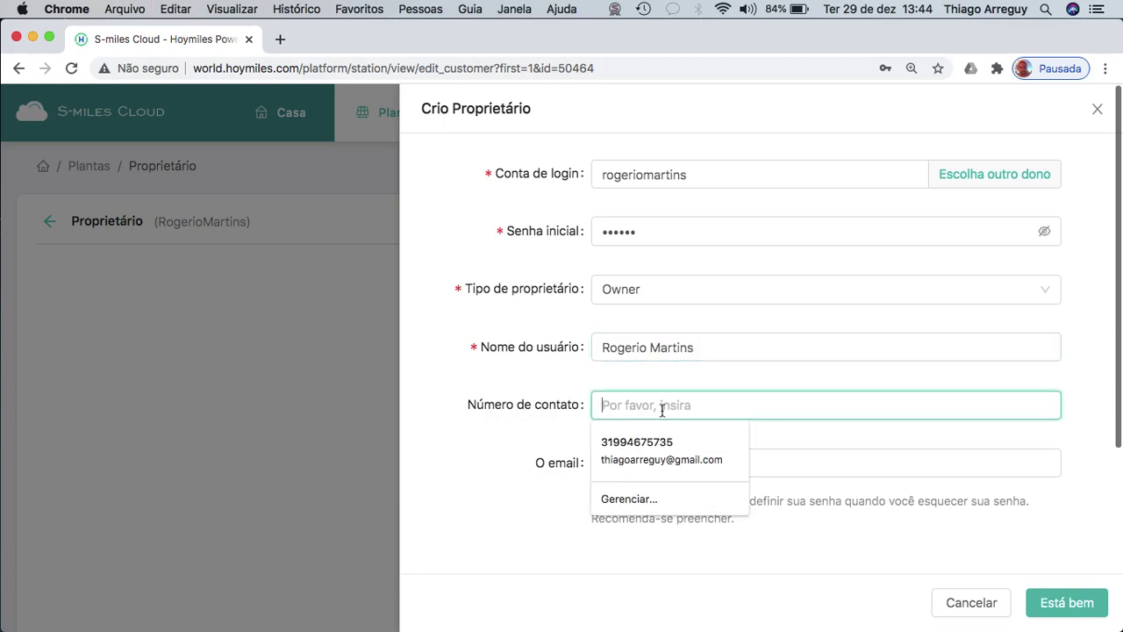
key(ctrl+Right)
key(ctrl+Left)
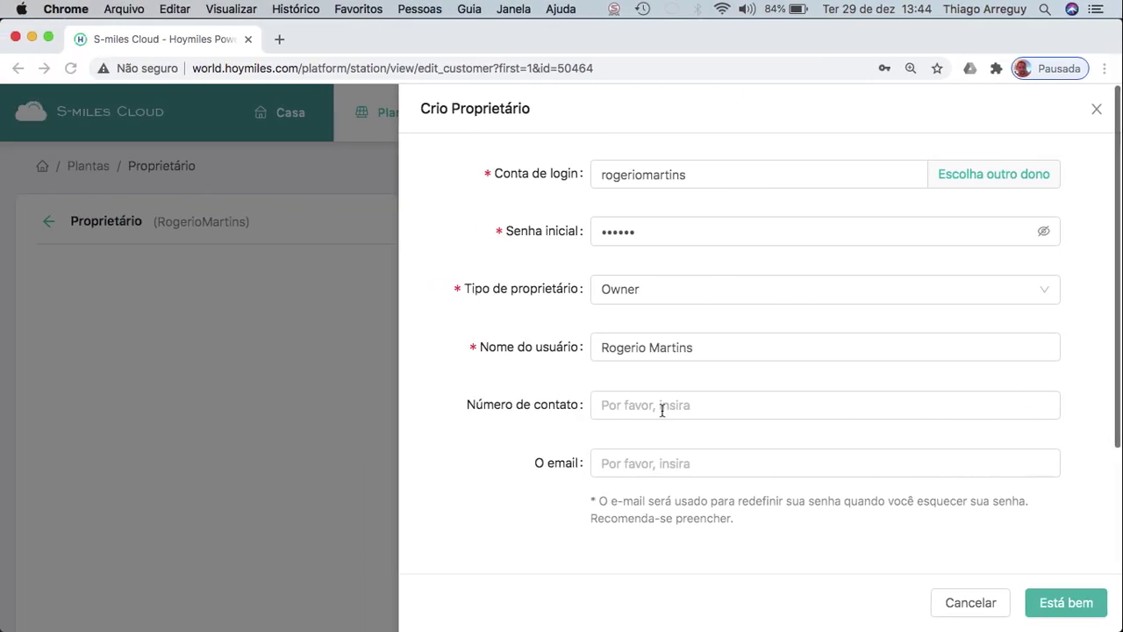
Copy the phone number from line 11 of cadastro.txt into Número de contato.
click(954, 611)
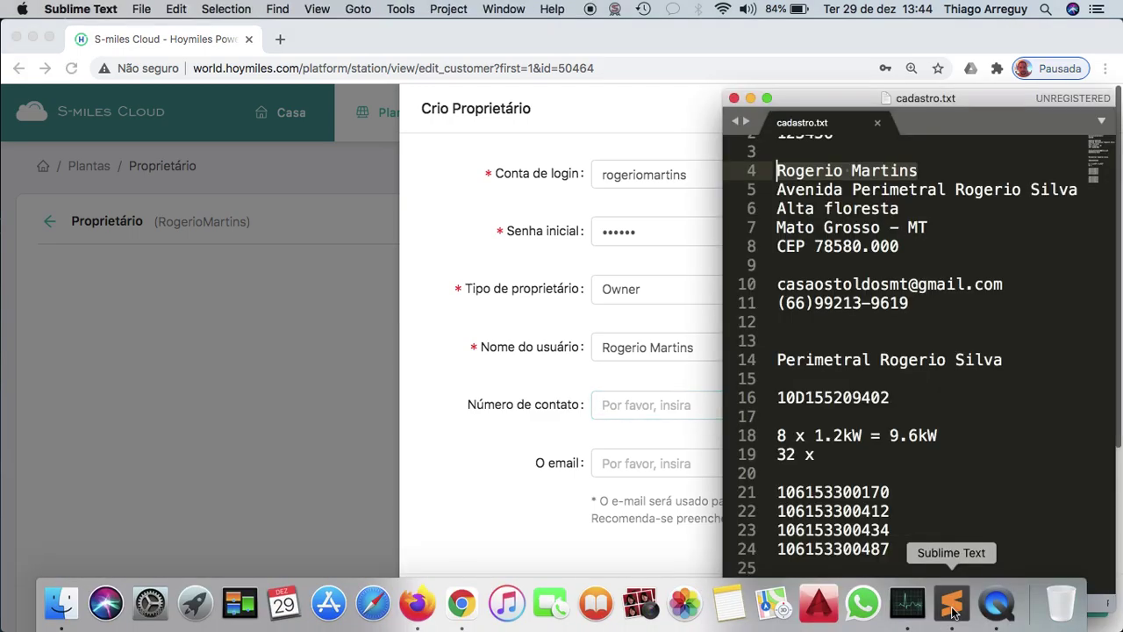
click(919, 303)
drag(919, 302, 779, 299)
key(super+c)
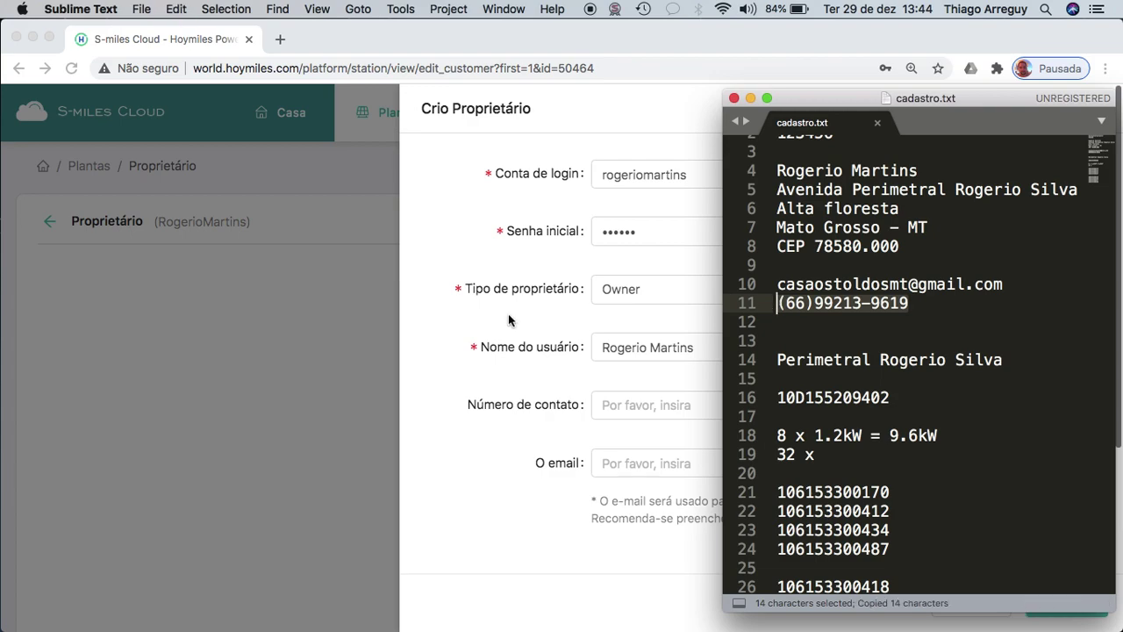
click(686, 407)
key(super+v)
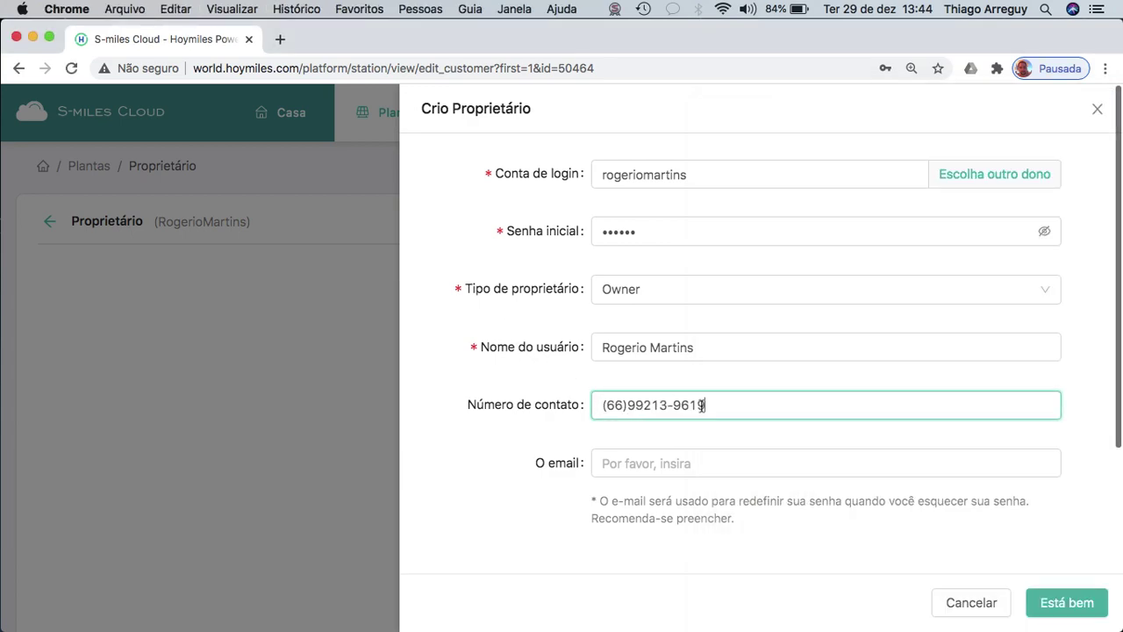
click(665, 433)
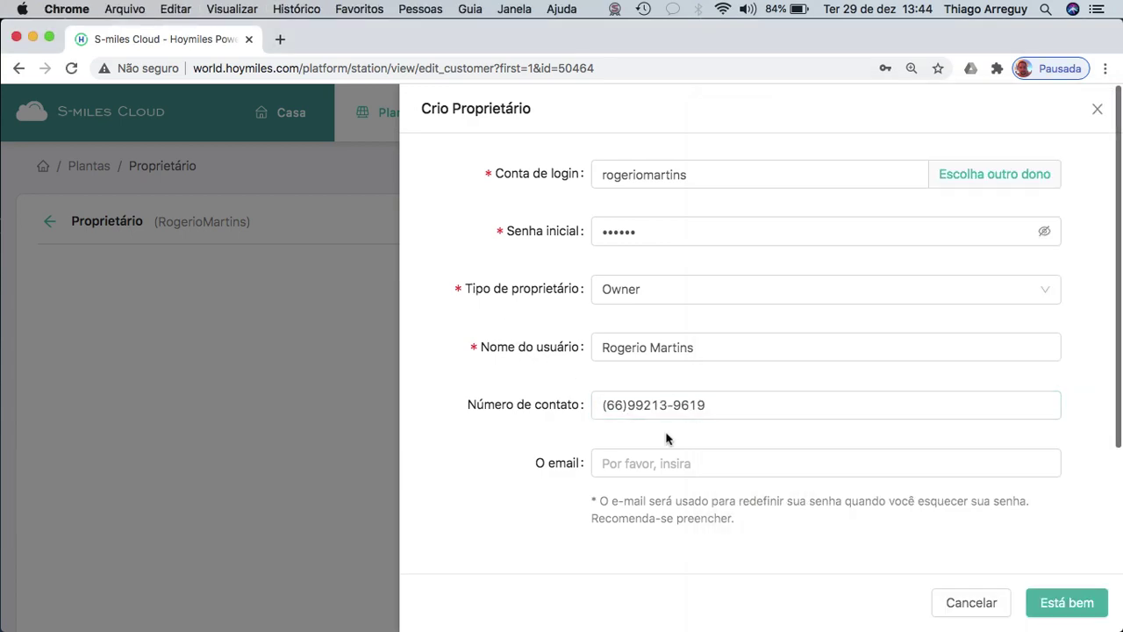
click(605, 409)
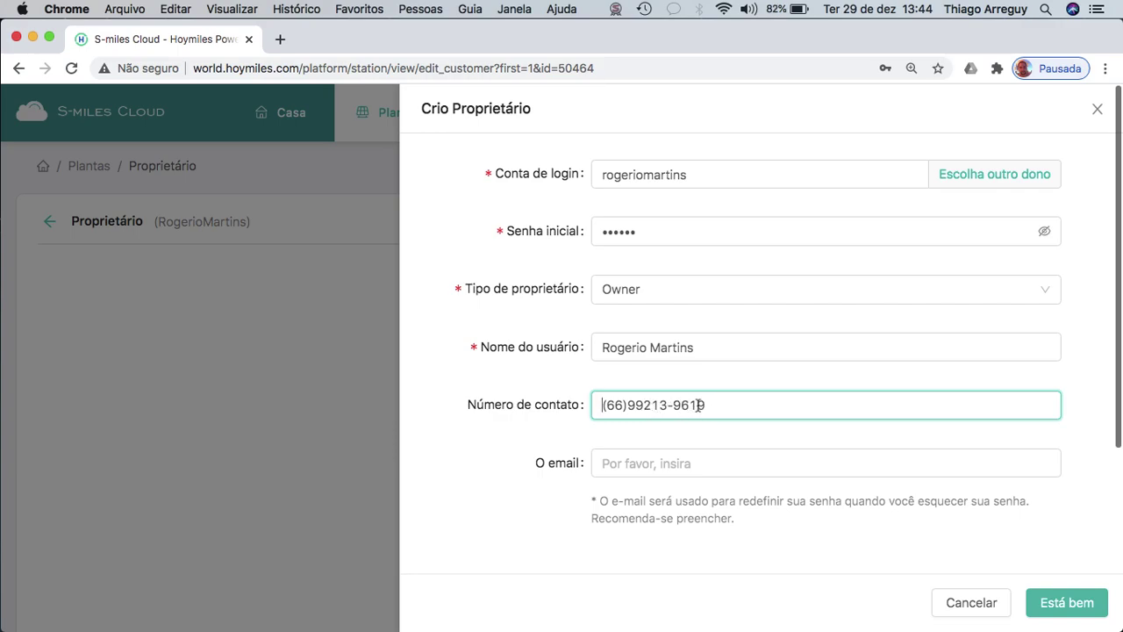
click(640, 463)
Copy the e-mail address from line 10 of cadastro.txt into the O email field.
key(ctrl+Right)
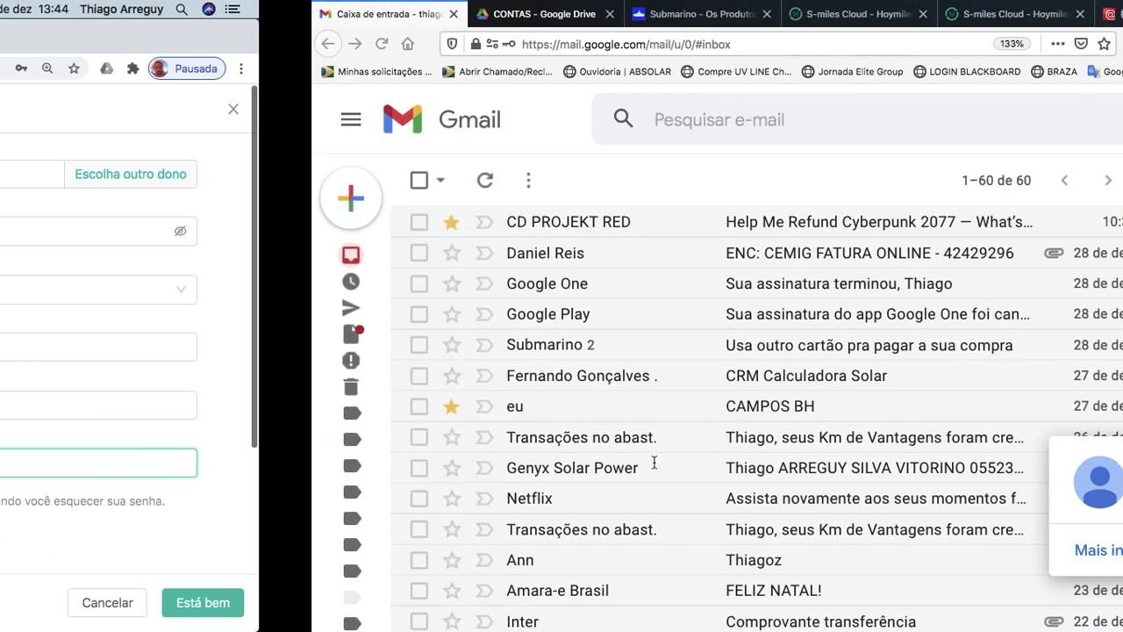
key(ctrl+Left)
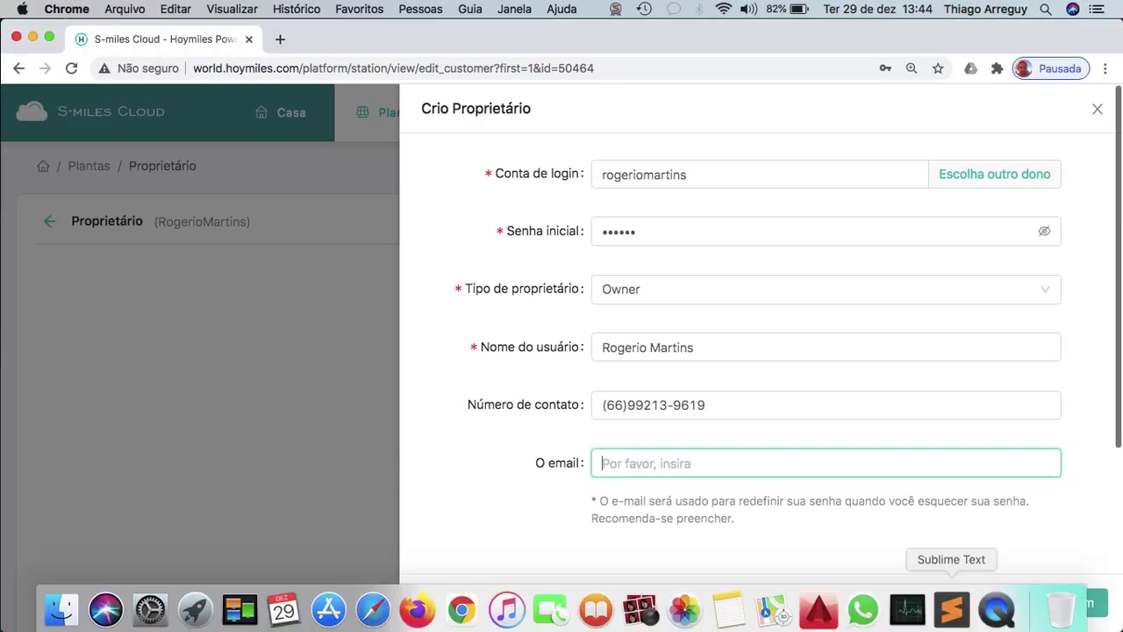
click(951, 615)
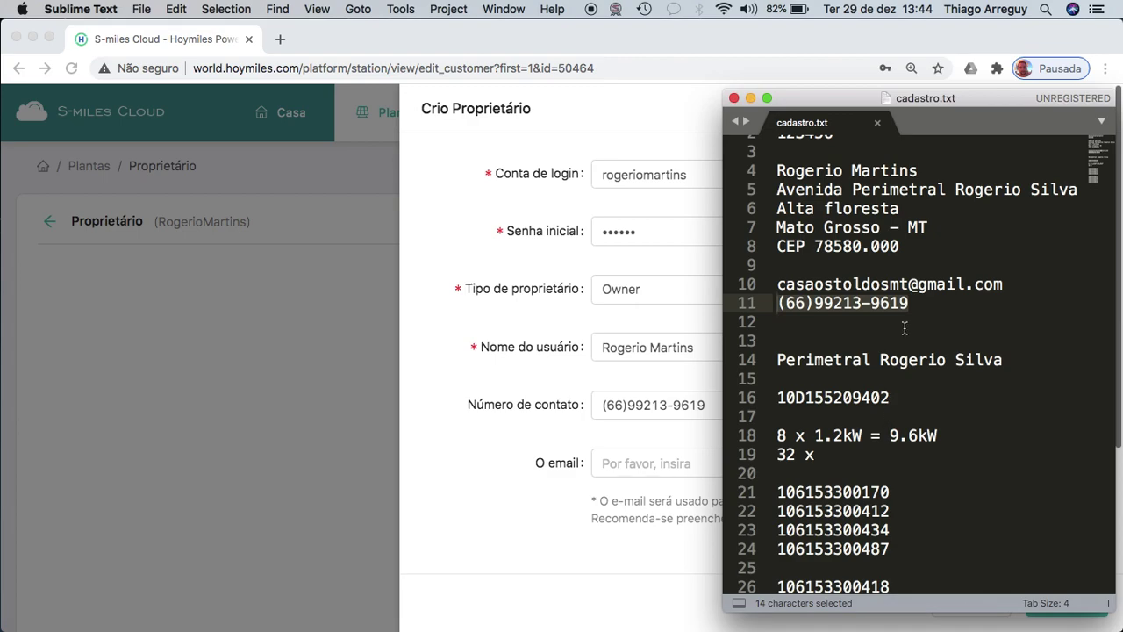
drag(1003, 283, 777, 283)
key(super+c)
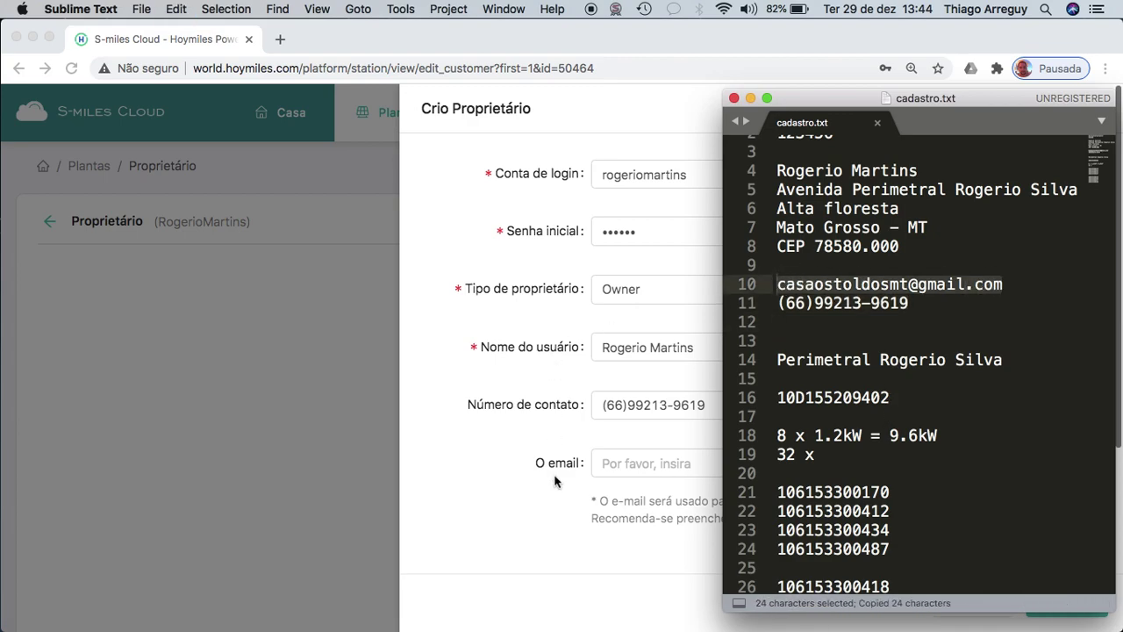
click(655, 457)
key(super+v)
click(481, 511)
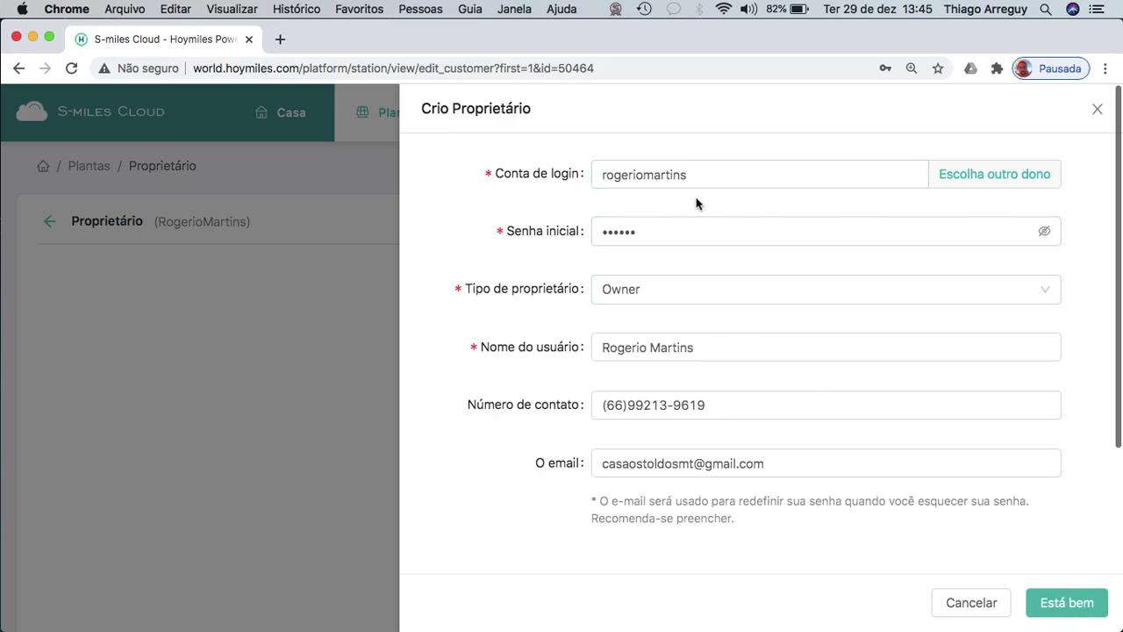
click(1020, 178)
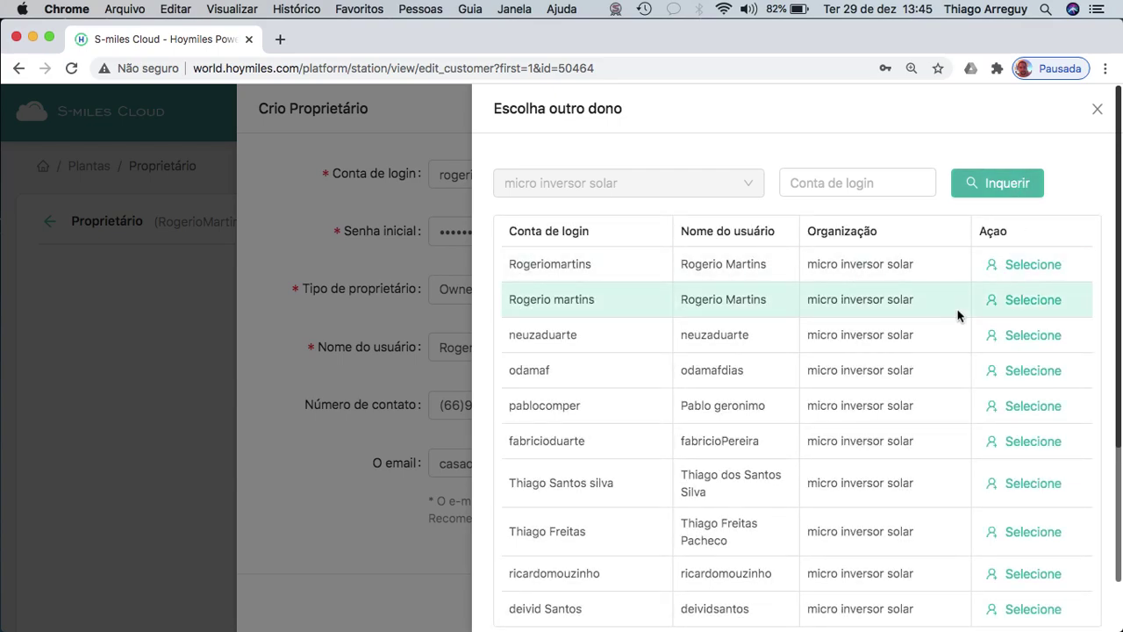
scroll(959, 316, down, 1)
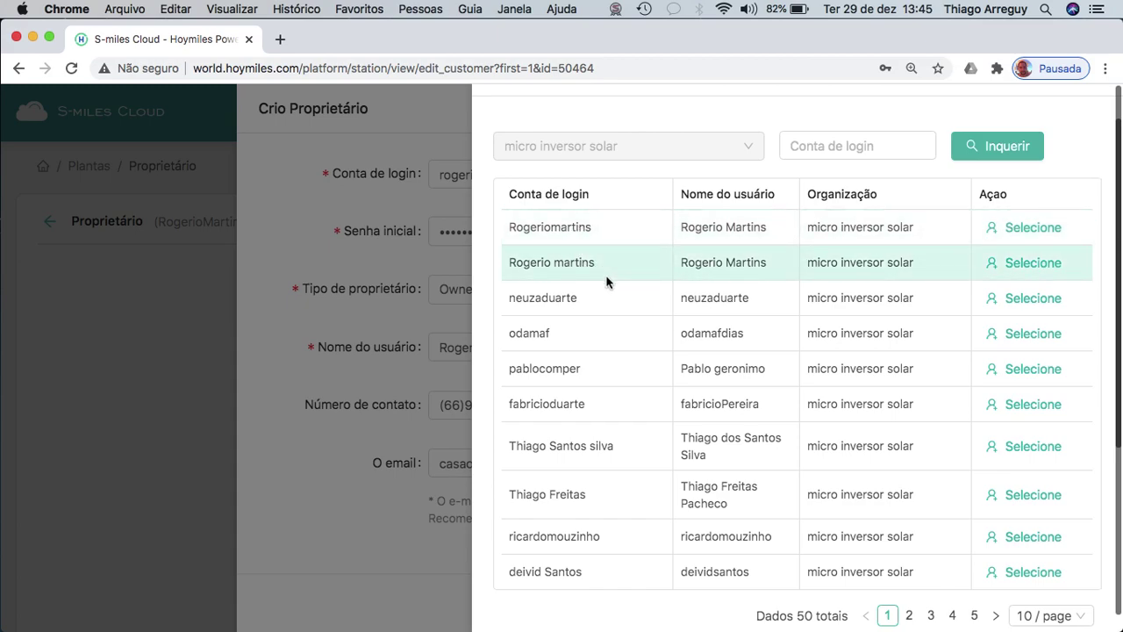
scroll(606, 281, down, 1)
scroll(606, 281, up, 3)
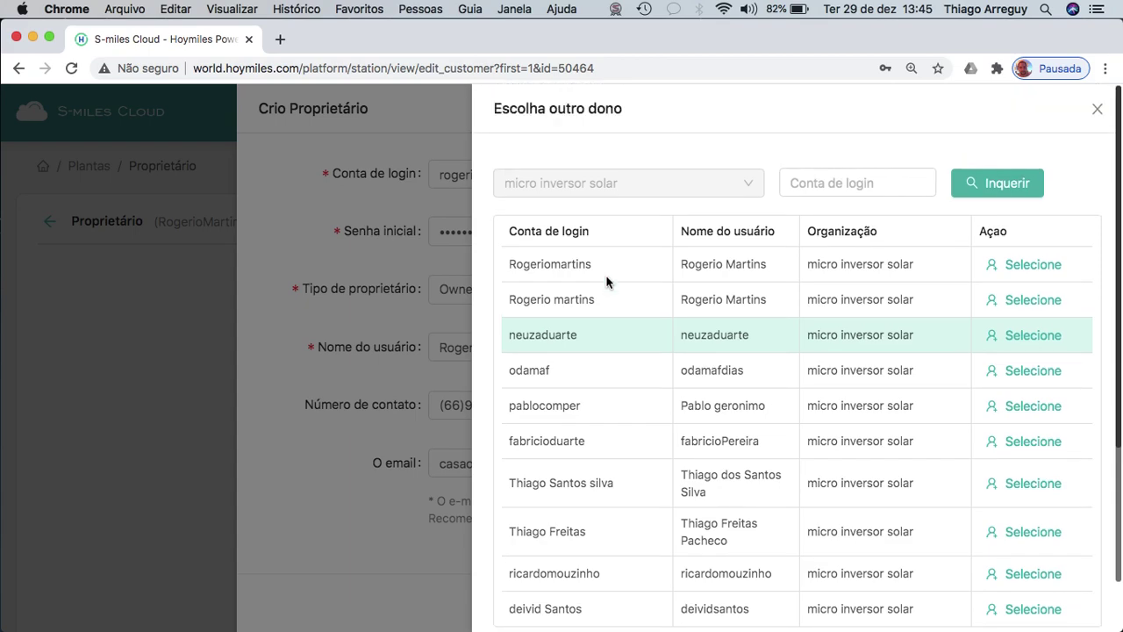
click(1098, 113)
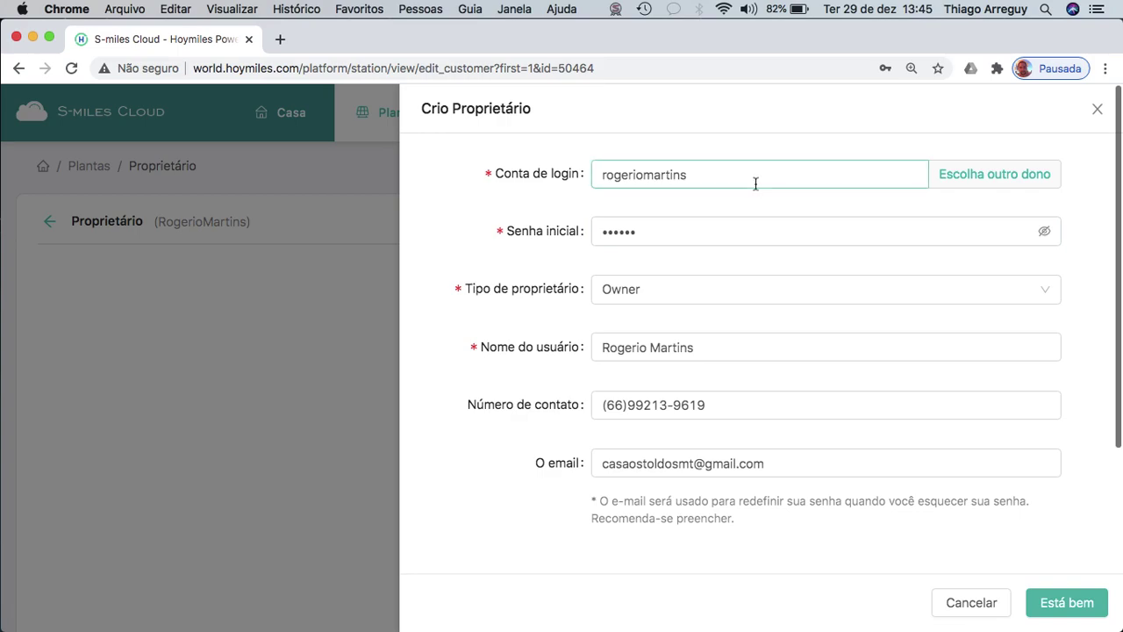
Change the login account's first letter to uppercase.
click(608, 180)
key(Delete)
text(R)
click(659, 227)
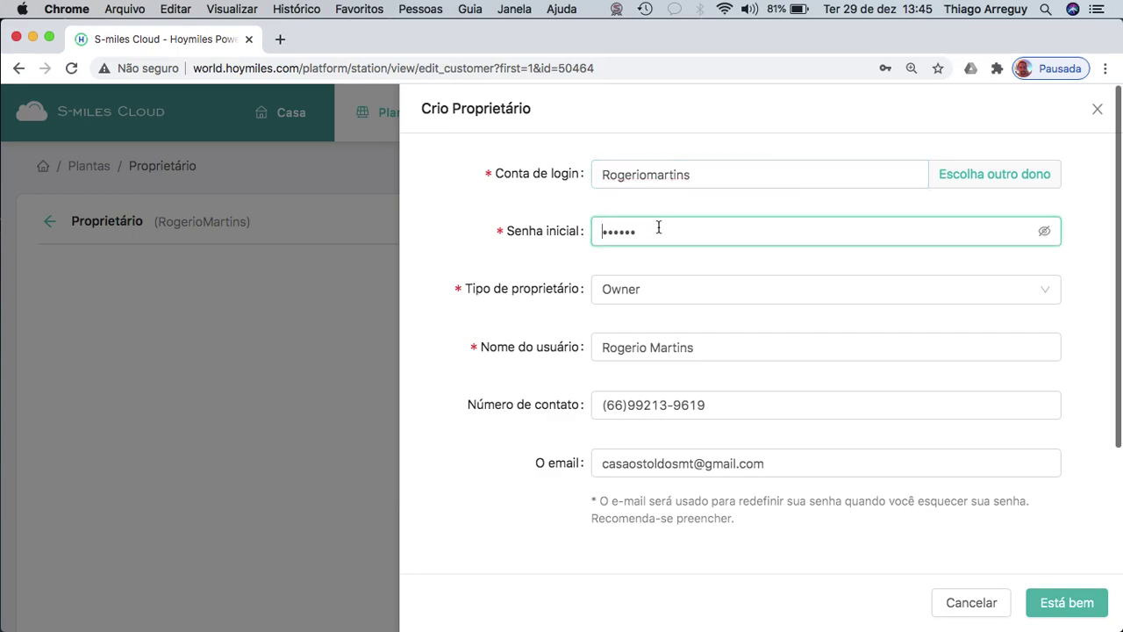
click(700, 179)
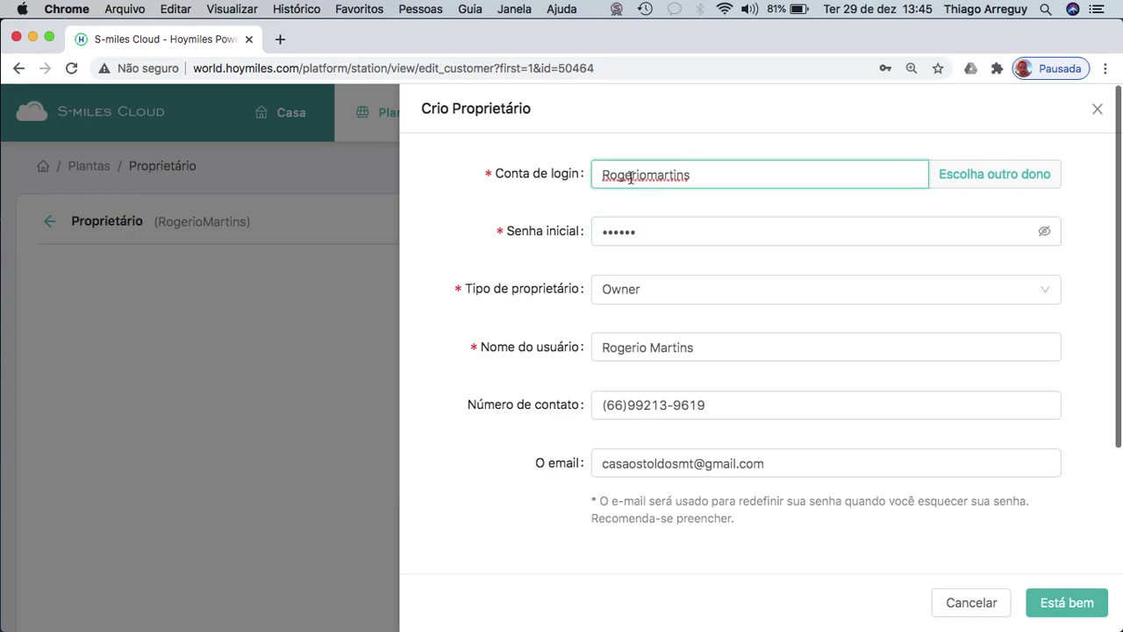
Restore the lowercase first letter of the login and save the owner with Está bem.
click(608, 175)
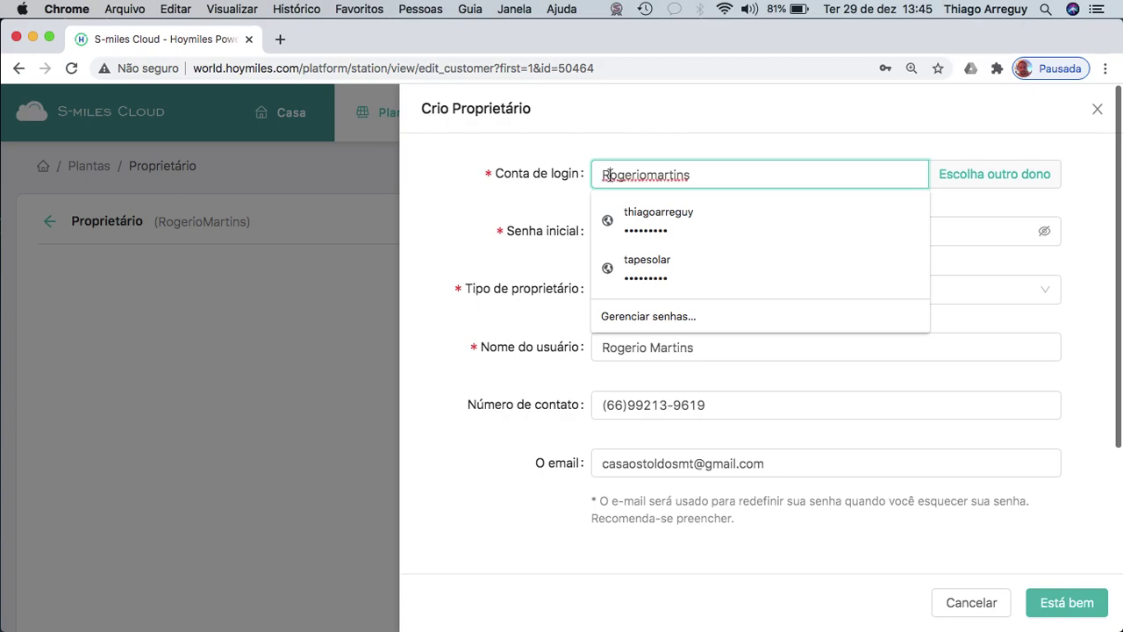
key(BackSpace)
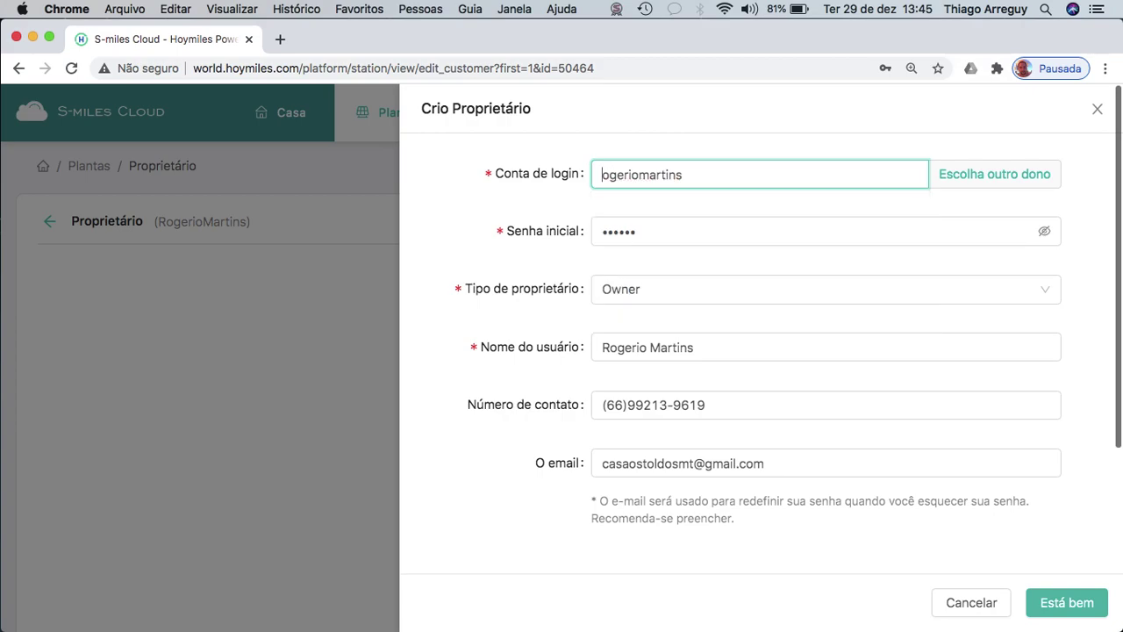
text(r)
click(654, 233)
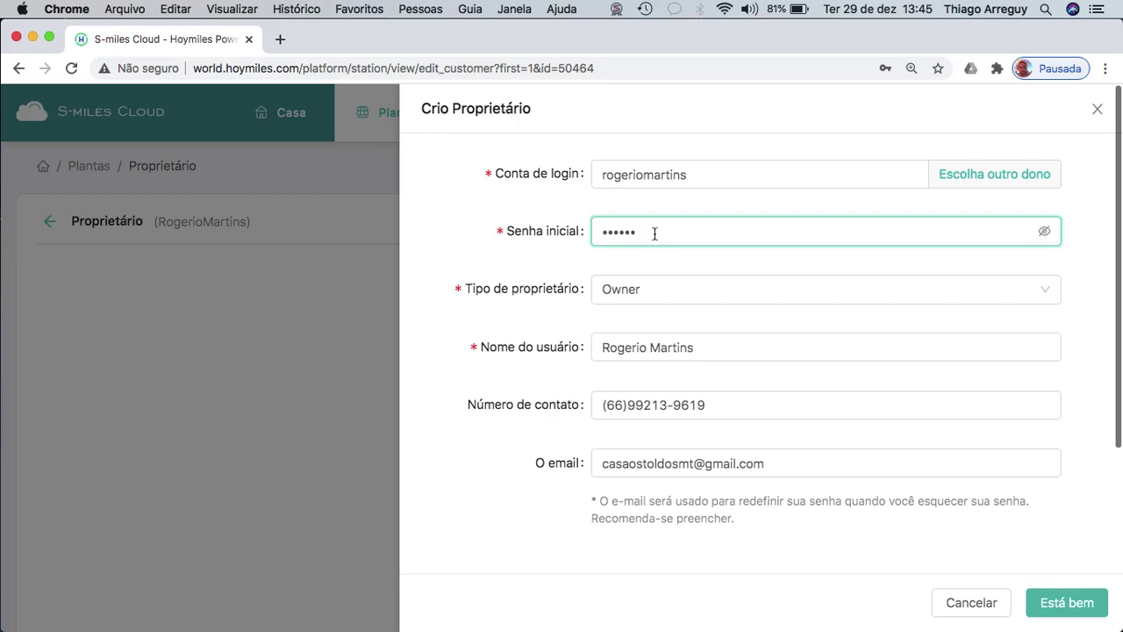
click(1068, 606)
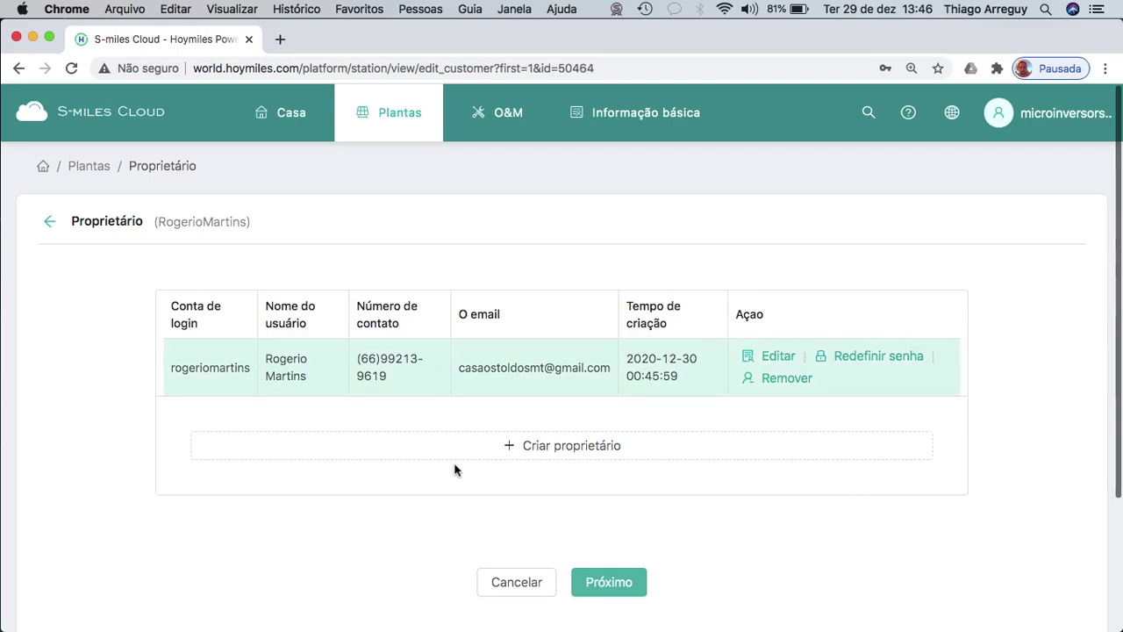
Advance to Adicionar dispositivo / layout and open + Adicionar Dispositivo.
click(606, 582)
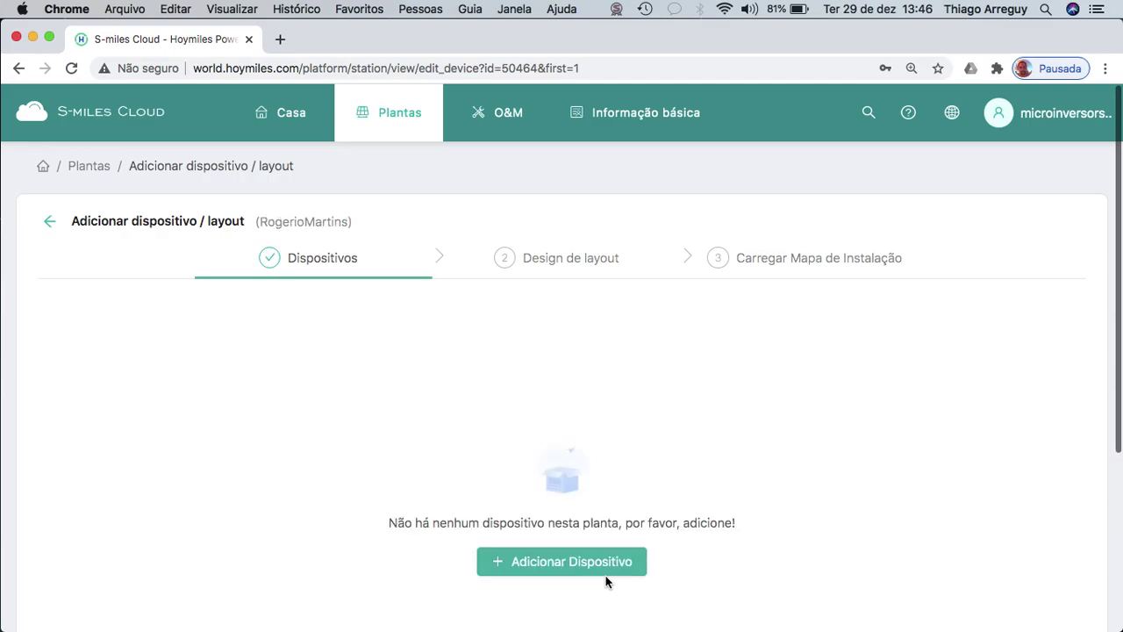
click(546, 562)
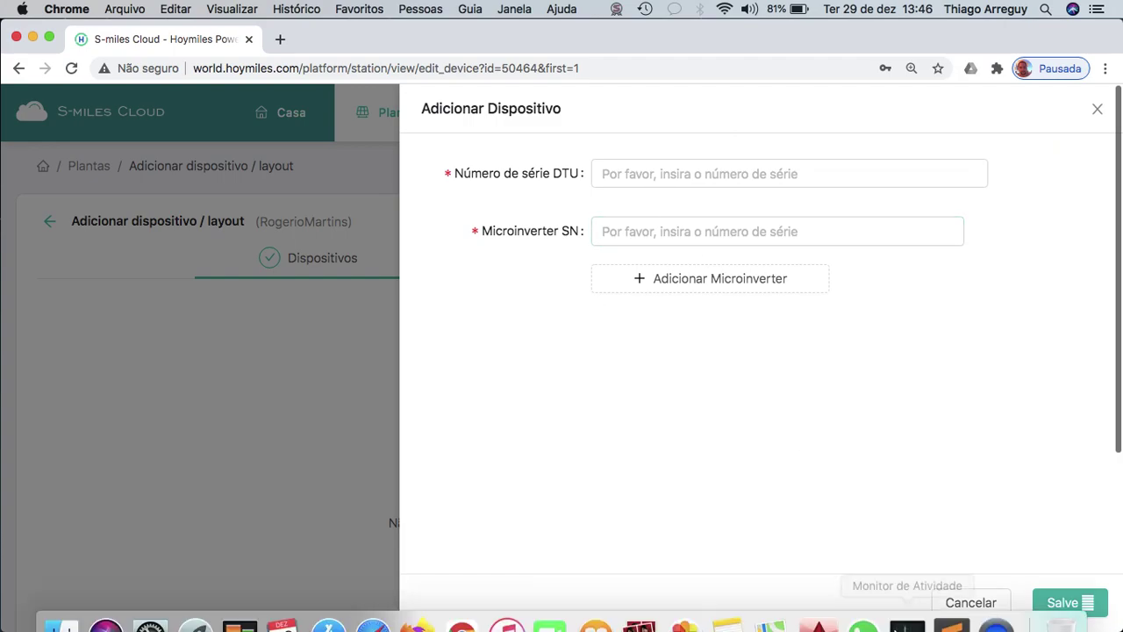
Add four blank lines below the serial numbers in cadastro.txt.
click(950, 608)
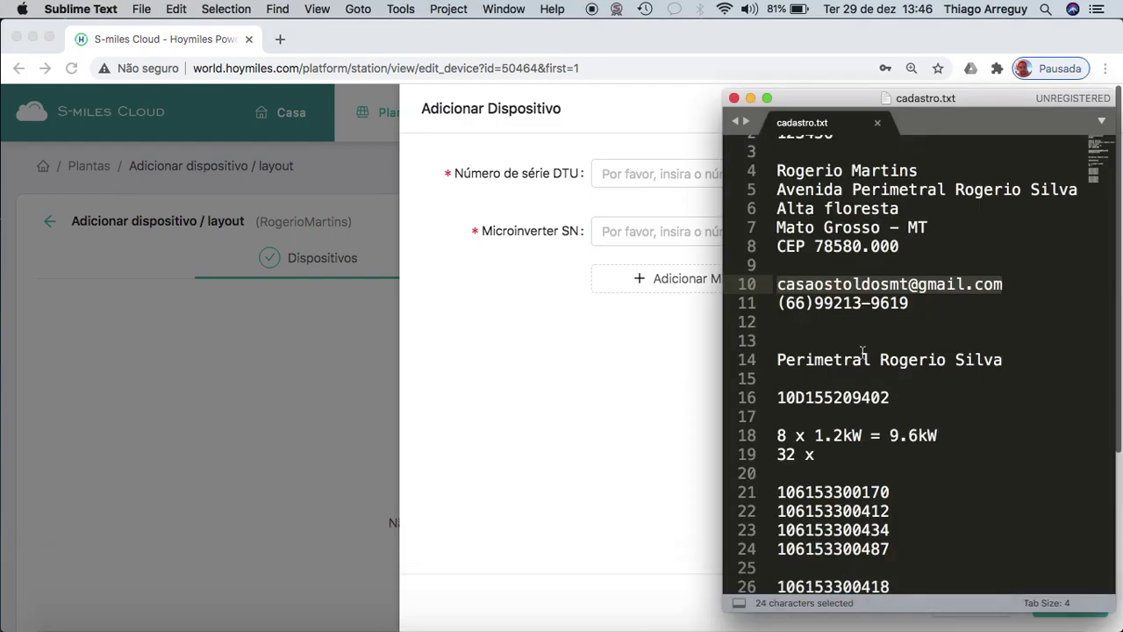
scroll(879, 341, down, 3)
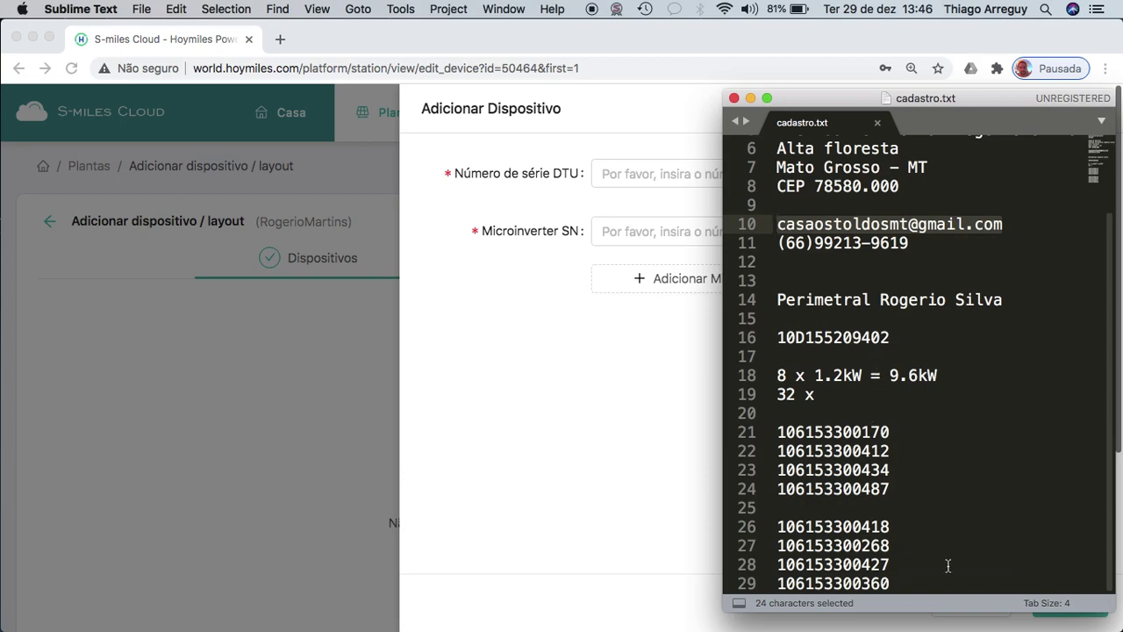
click(915, 578)
key(Return)
key(Return)
key(Return)
key(Return)
key(Return)
key(Return)
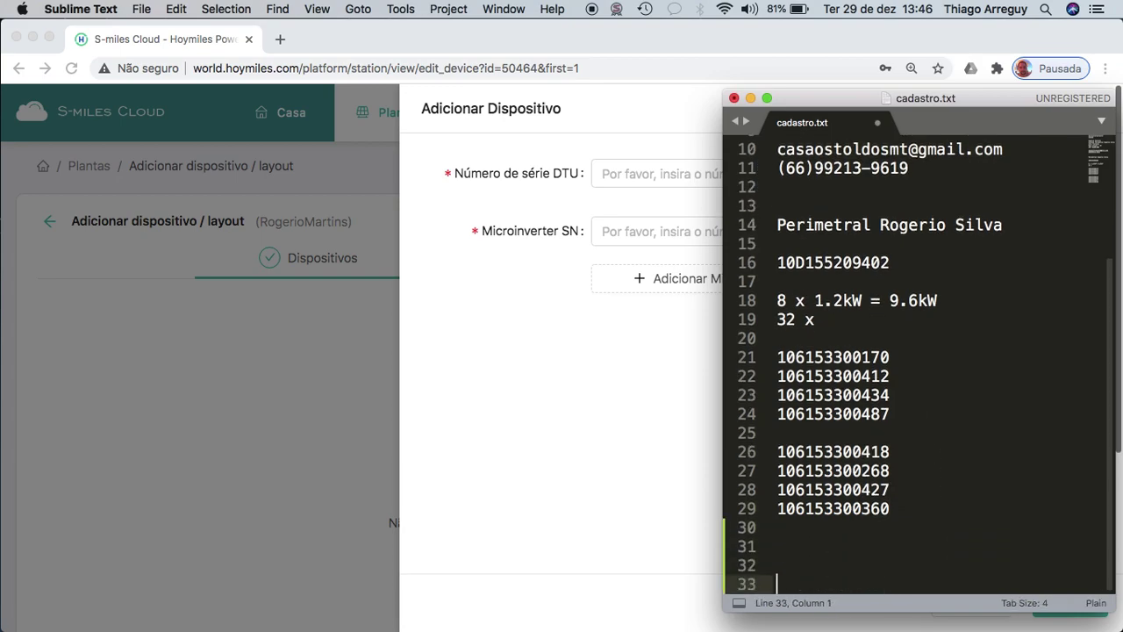
key(Return)
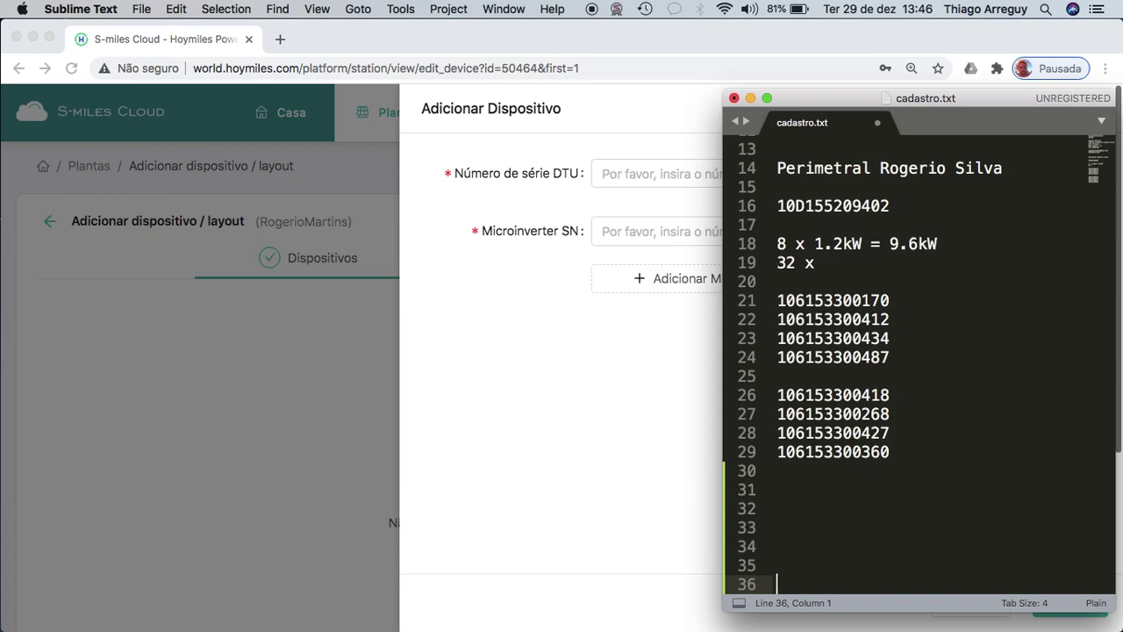
key(Return)
key(Return)
key(Return)
key(Return)
key(Return)
key(Return)
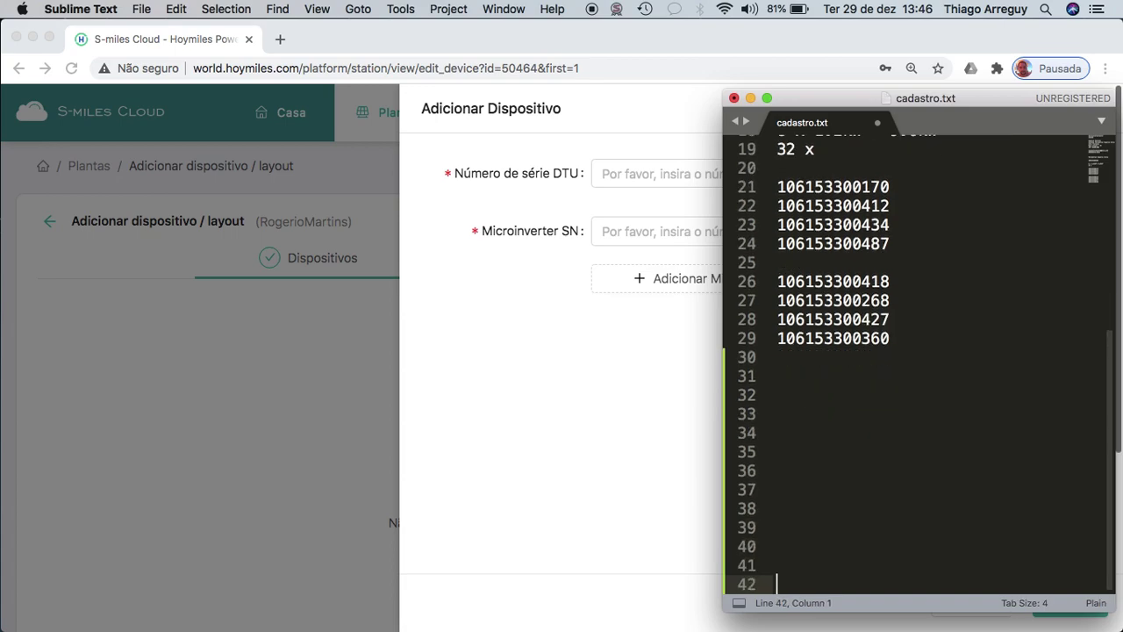
key(Return)
scroll(948, 533, up, 3)
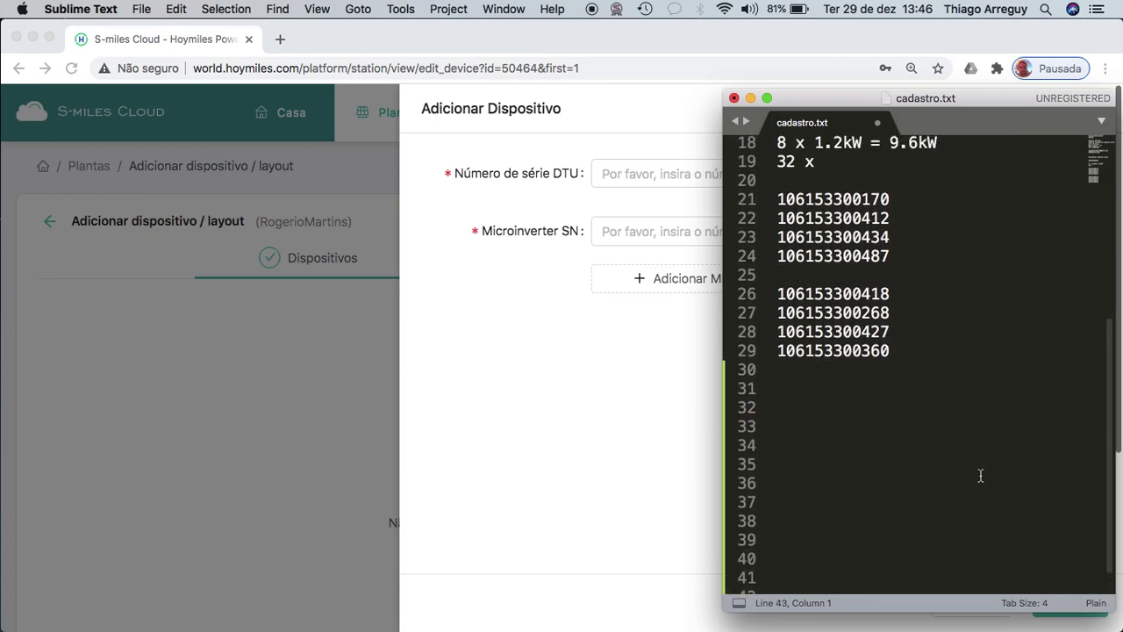
double_click(848, 186)
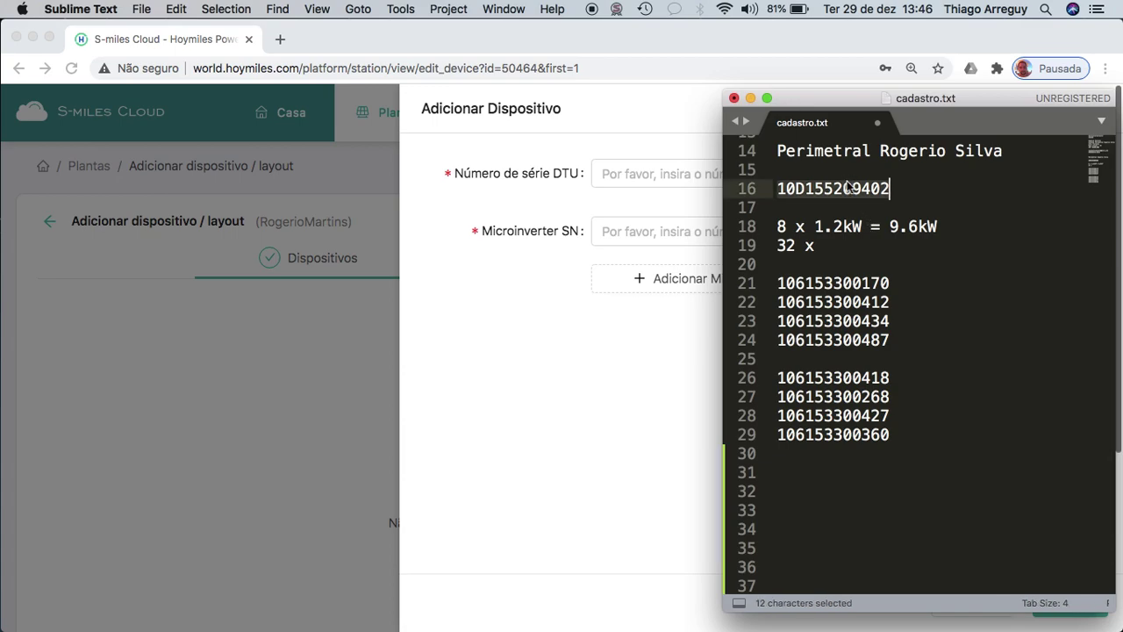
key(super+c)
click(620, 305)
click(684, 179)
key(super+v)
click(667, 239)
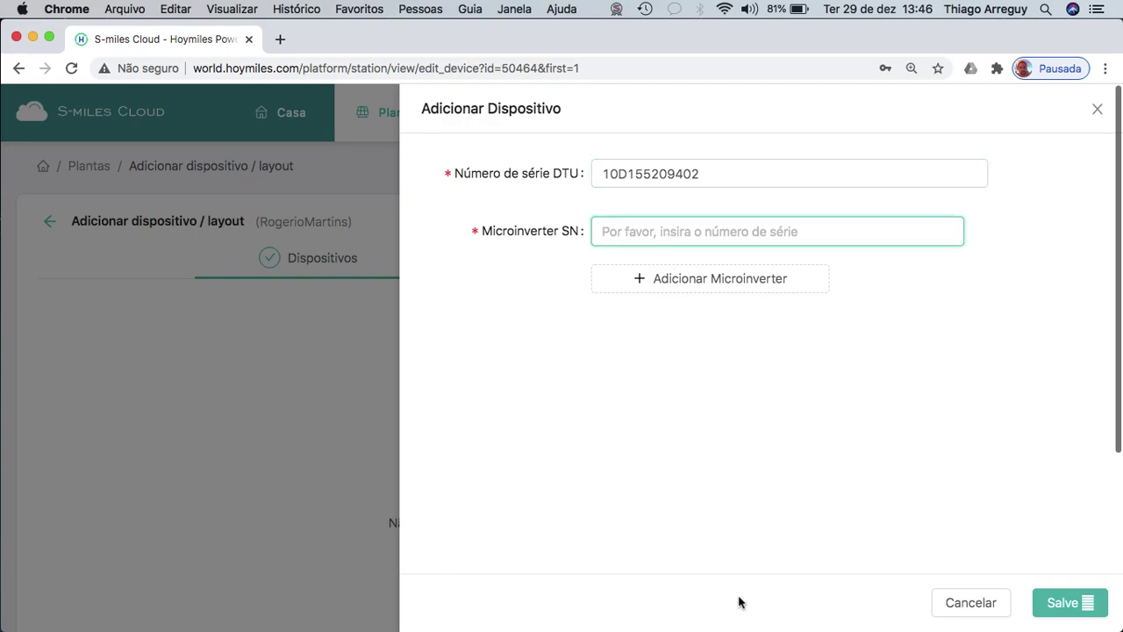
mouse_move(770, 614)
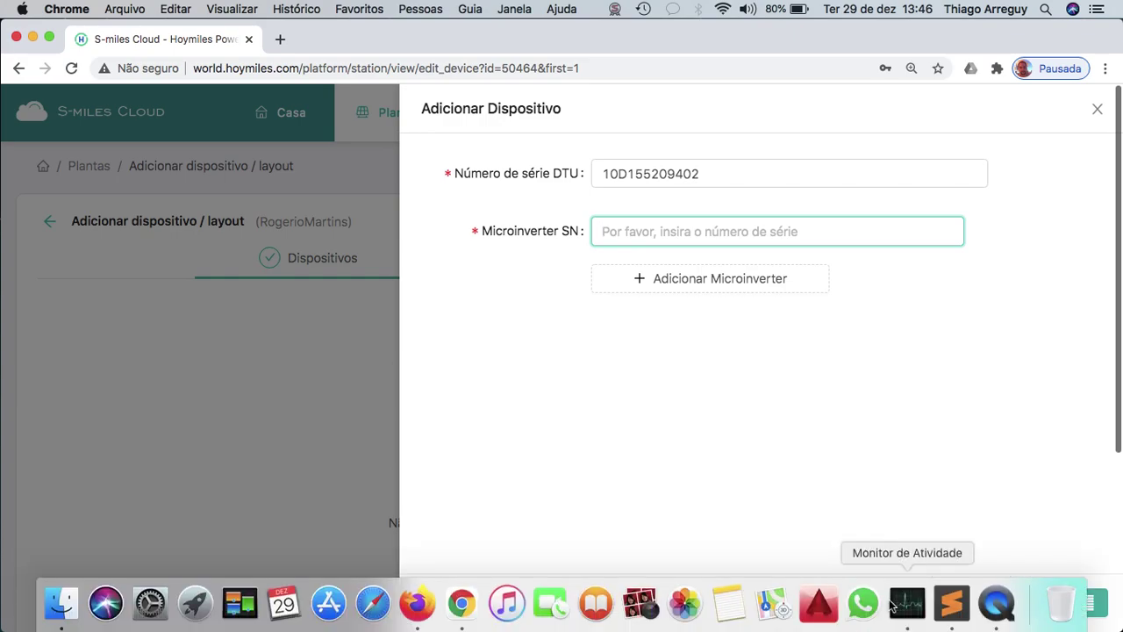
click(941, 602)
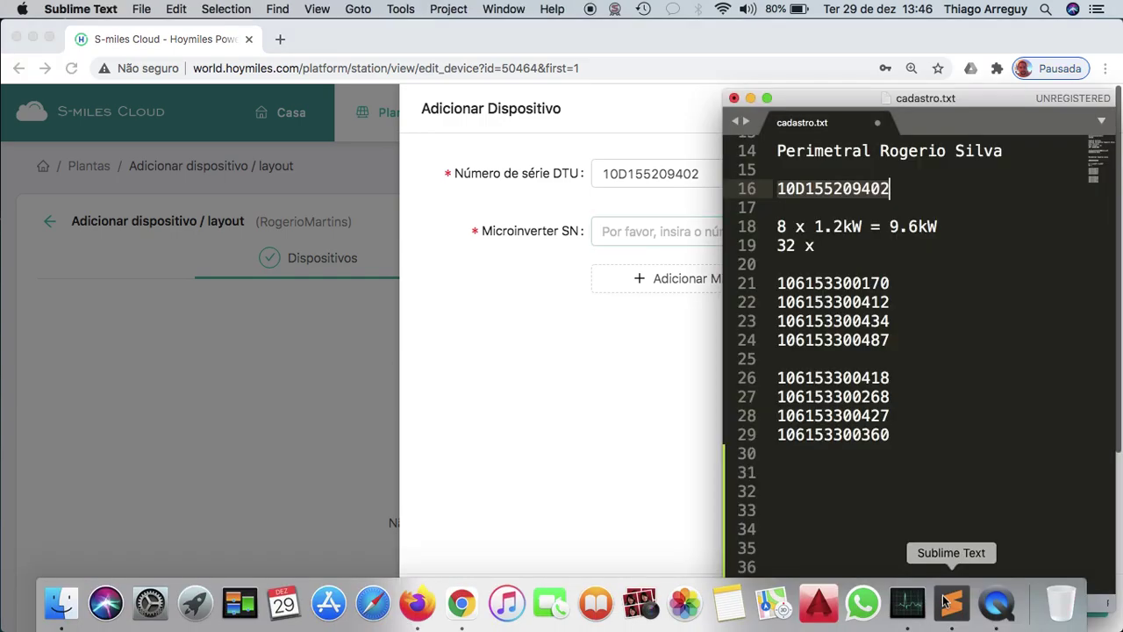
double_click(837, 284)
key(super+c)
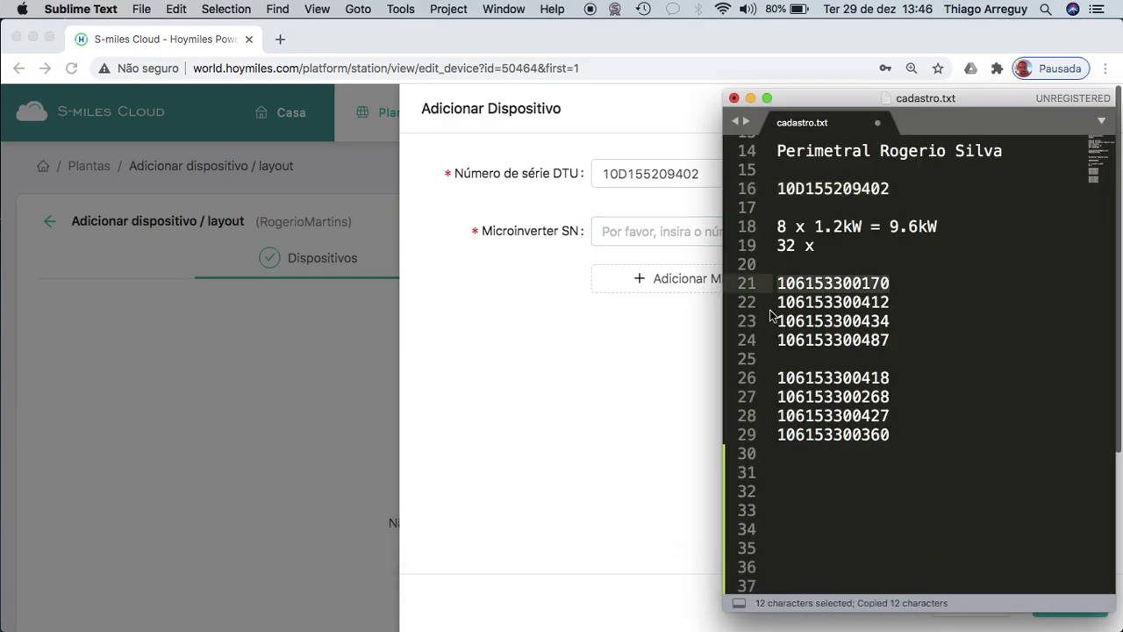
key(super+Tab)
key(super+v)
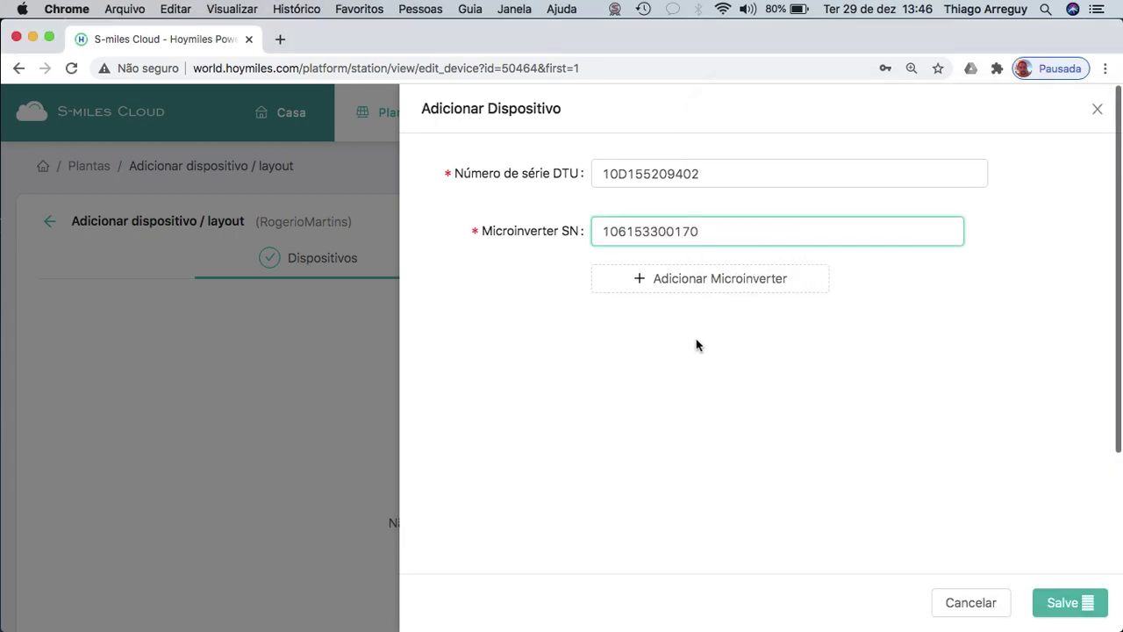
Add seven more microinverter serial fields, making eight in total.
click(679, 283)
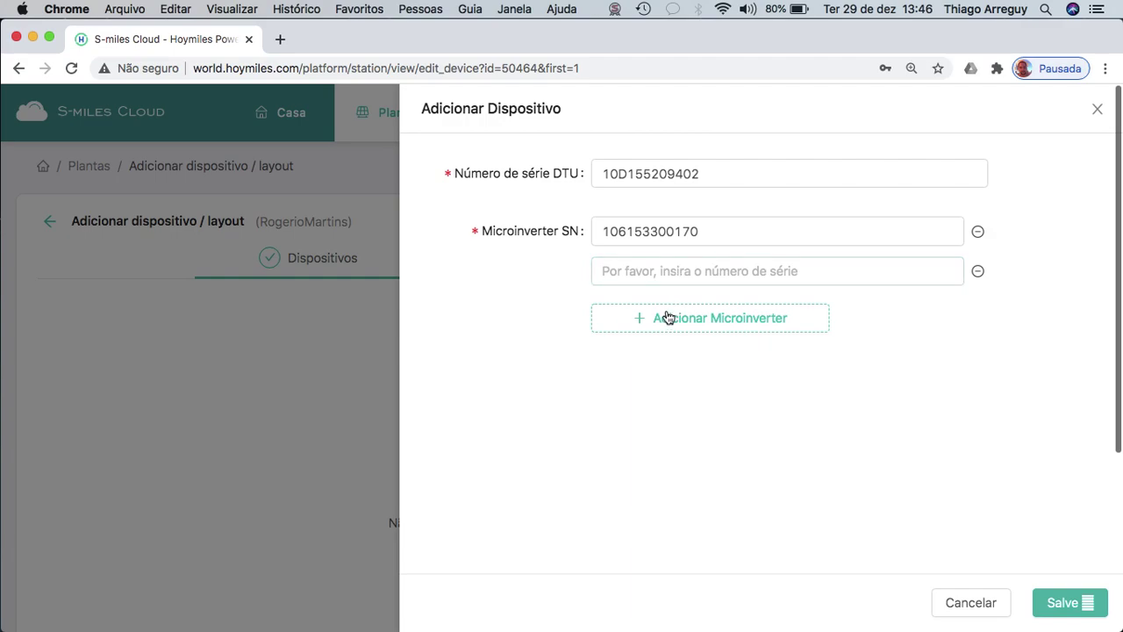
click(666, 317)
click(666, 358)
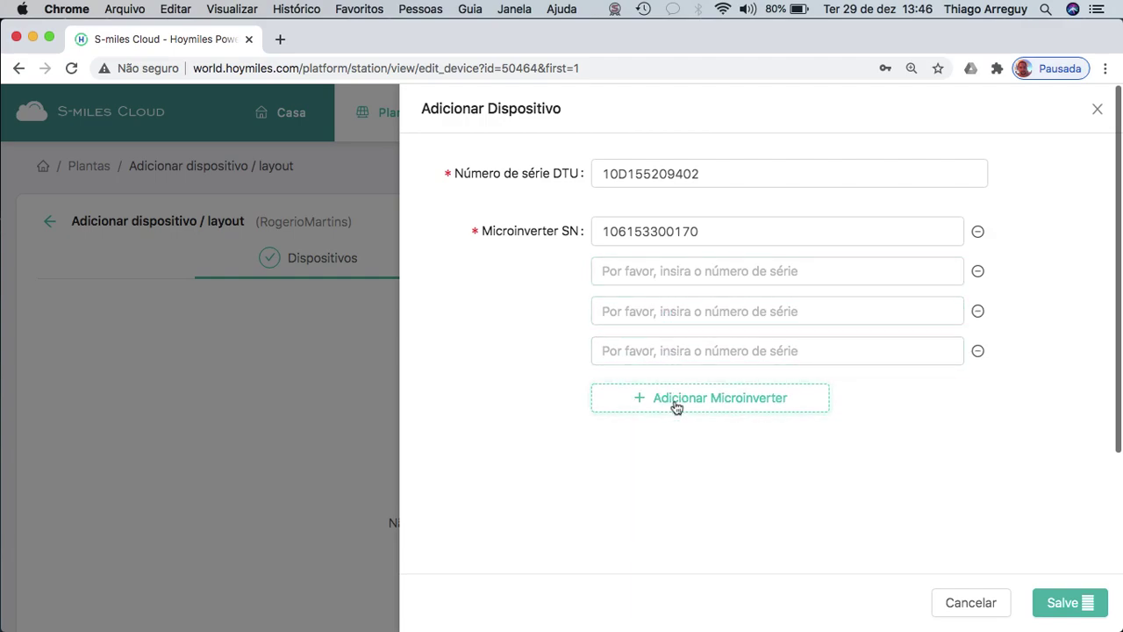
click(674, 400)
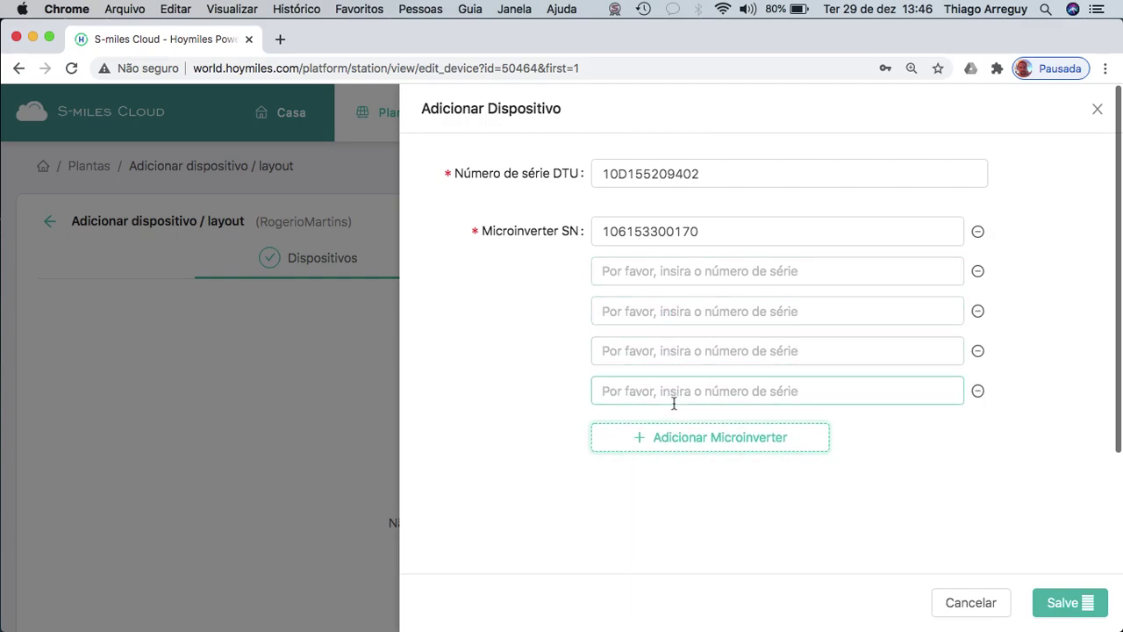
click(681, 450)
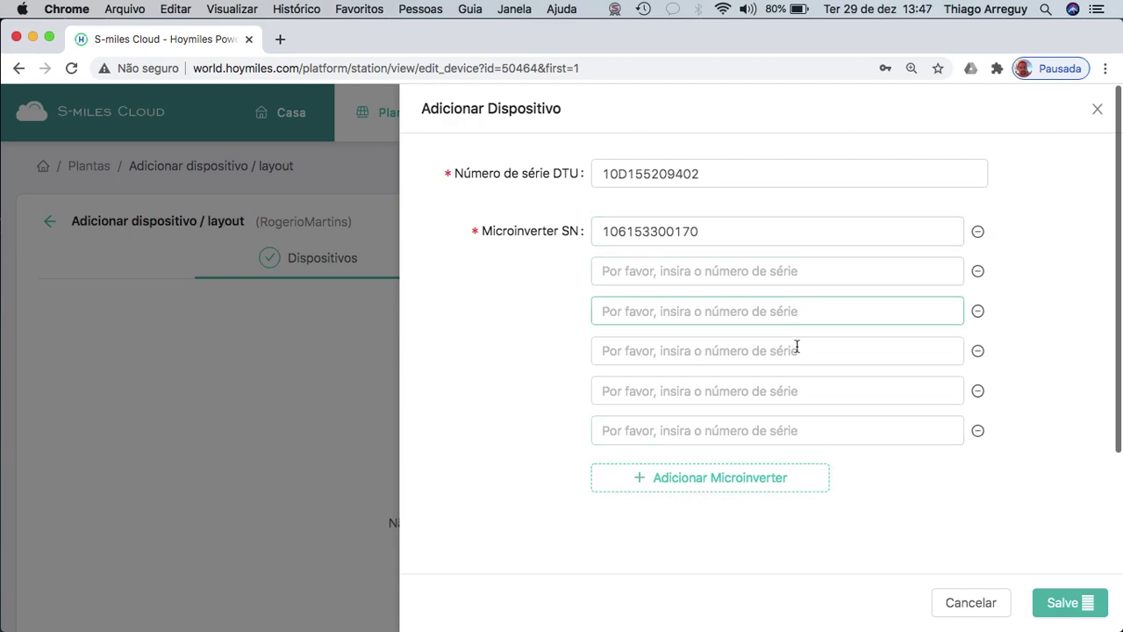
click(802, 483)
click(802, 518)
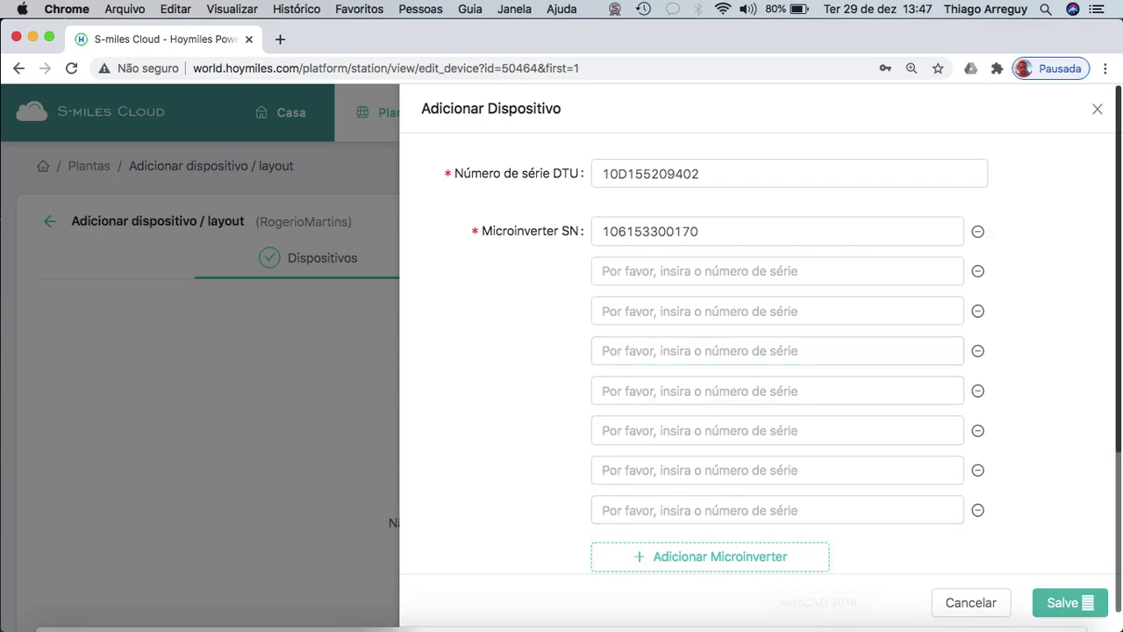
mouse_move(862, 623)
click(948, 604)
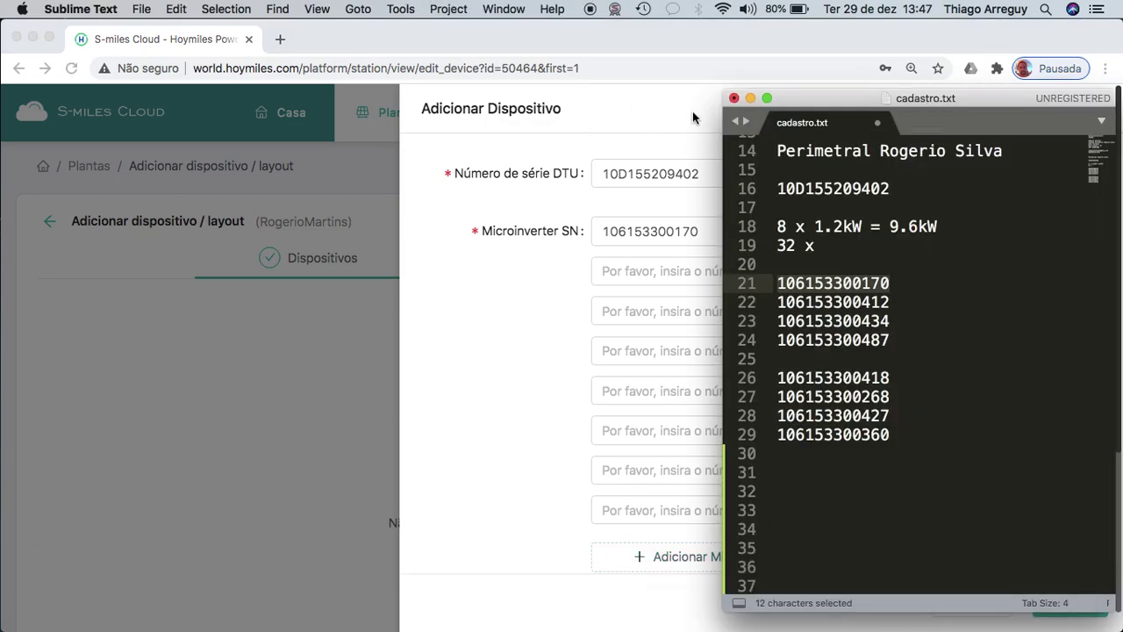
drag(790, 96, 100, 105)
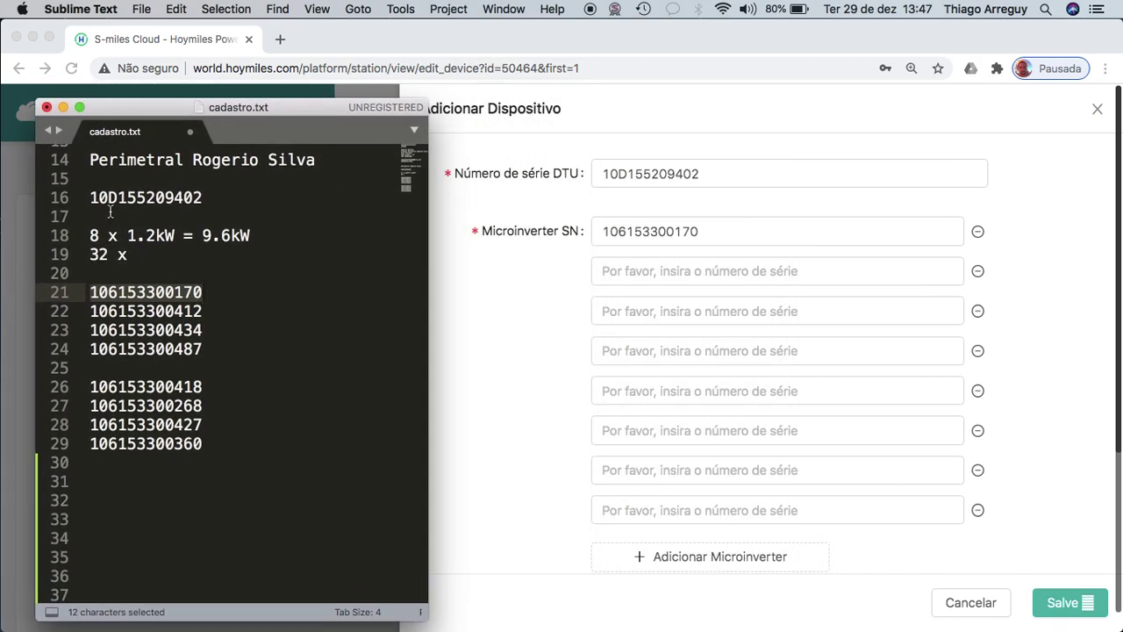
double_click(157, 312)
key(super+c)
click(696, 277)
click(696, 276)
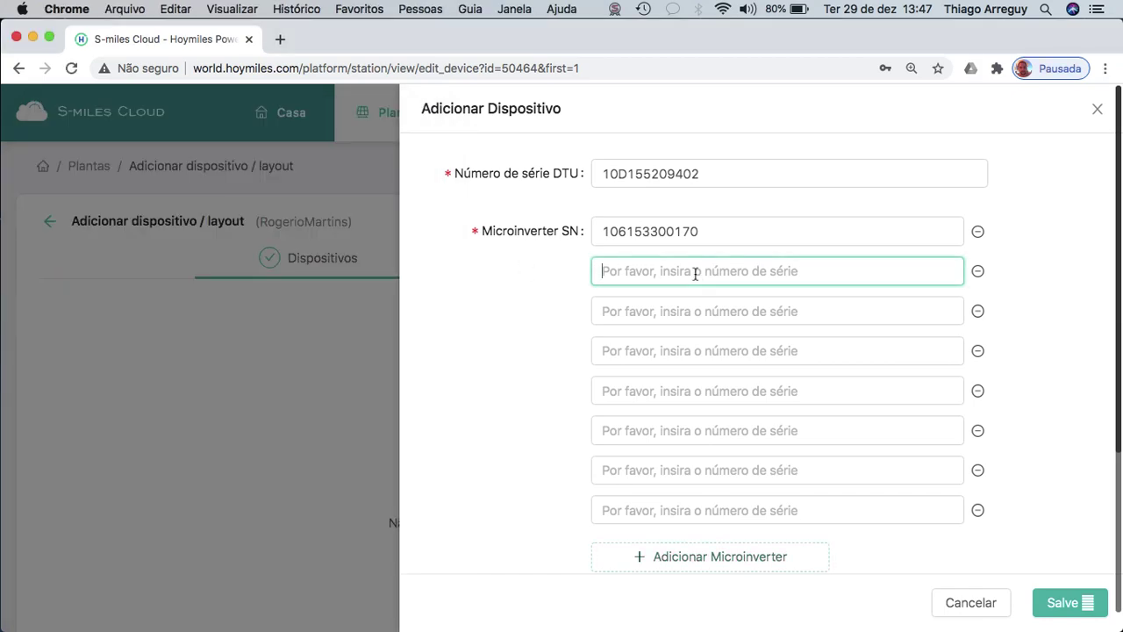
key(super+v)
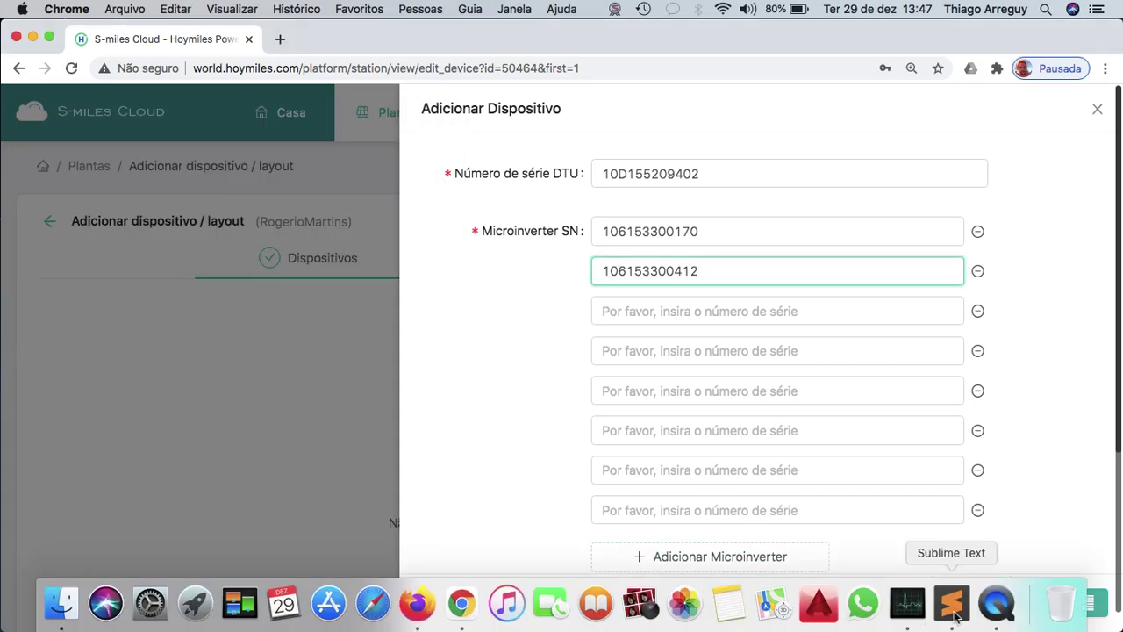
click(955, 606)
double_click(186, 330)
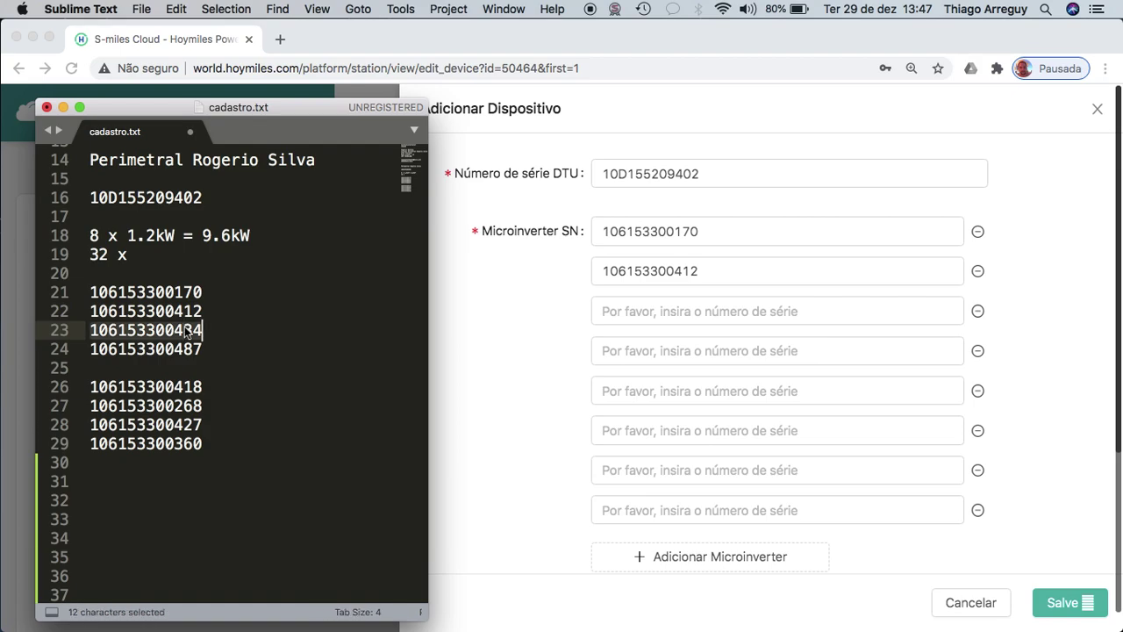
click(697, 313)
click(697, 313)
key(super+v)
click(690, 351)
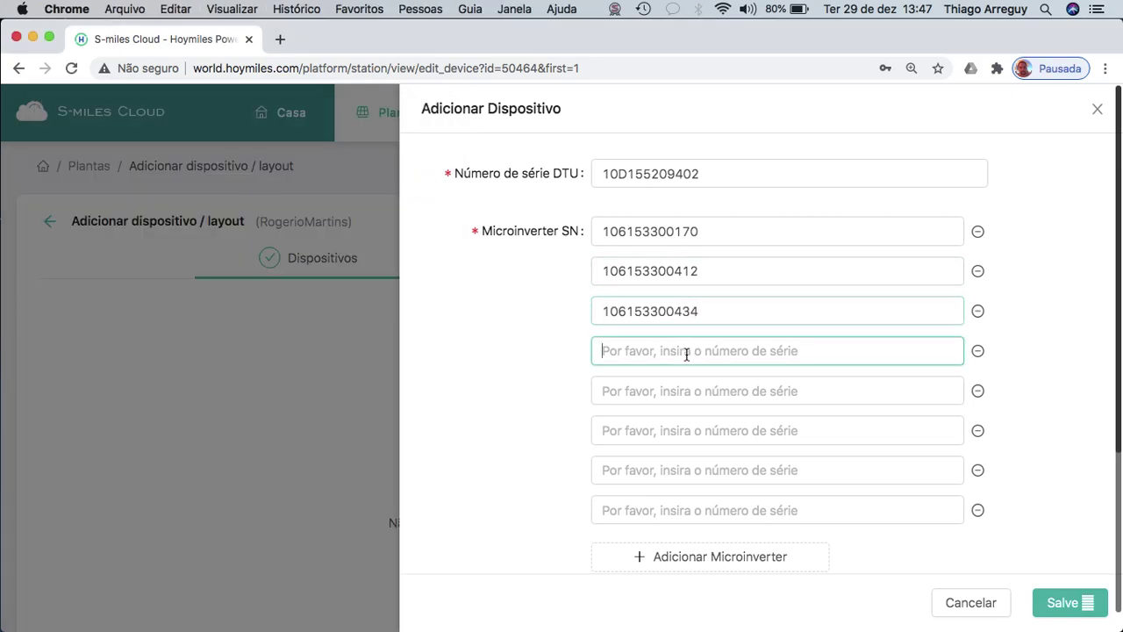
click(955, 603)
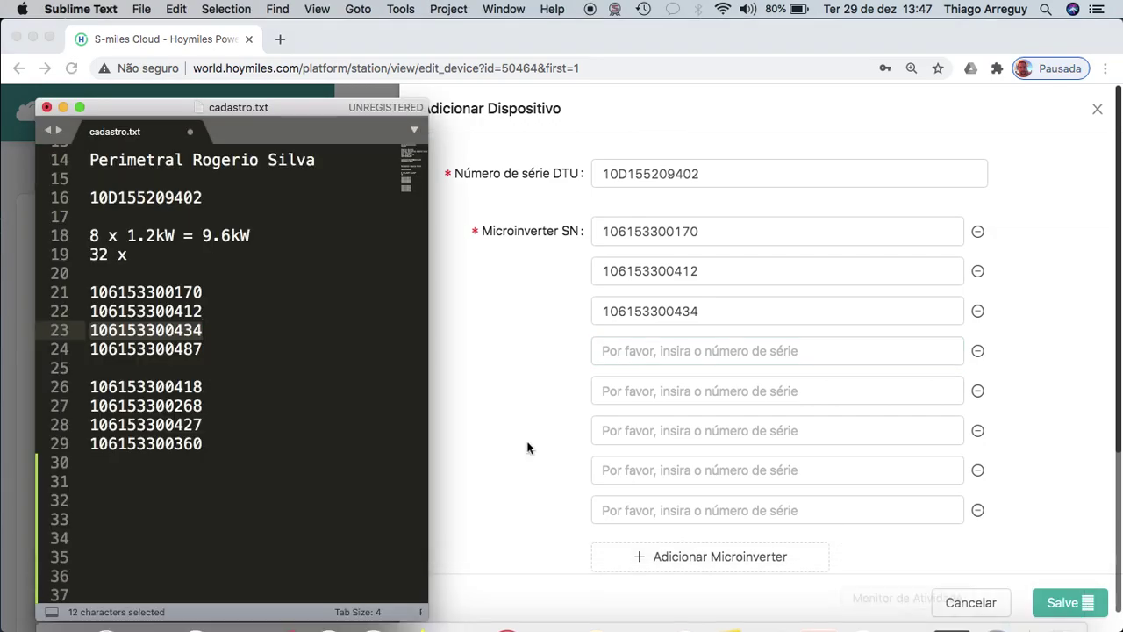
double_click(176, 348)
key(super+c)
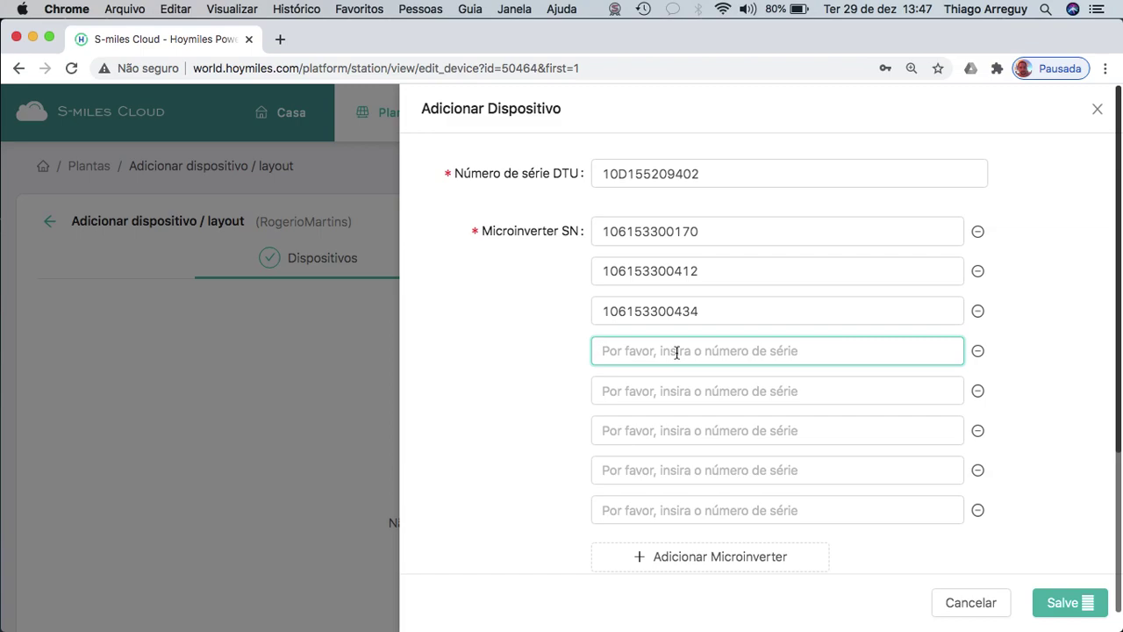
key(super+v)
click(677, 392)
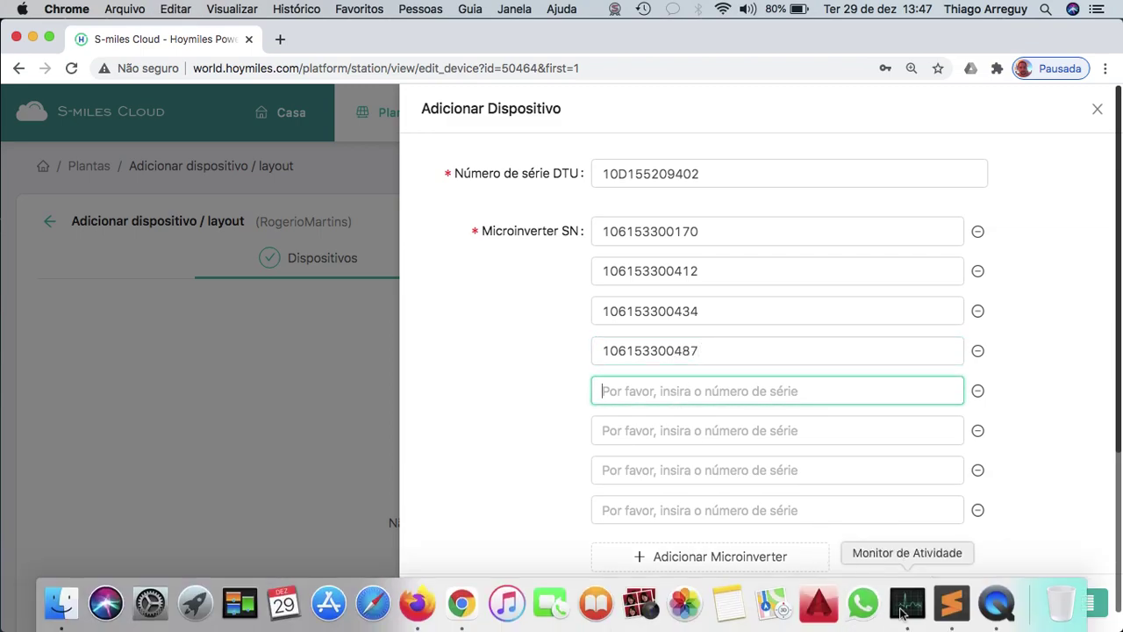
click(947, 604)
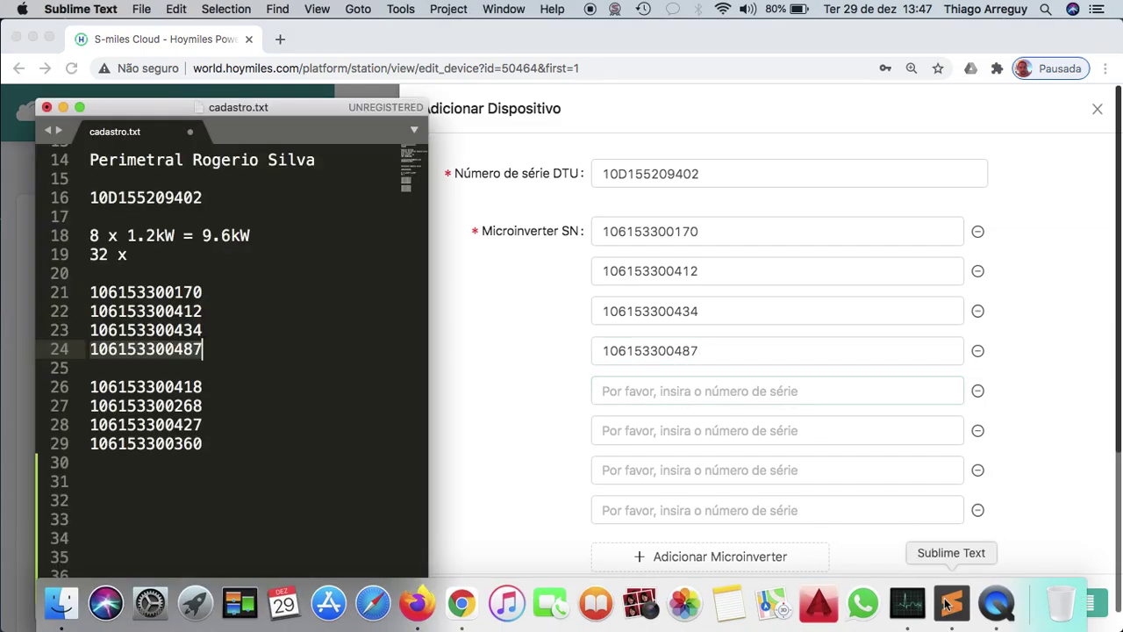
double_click(188, 386)
key(super+c)
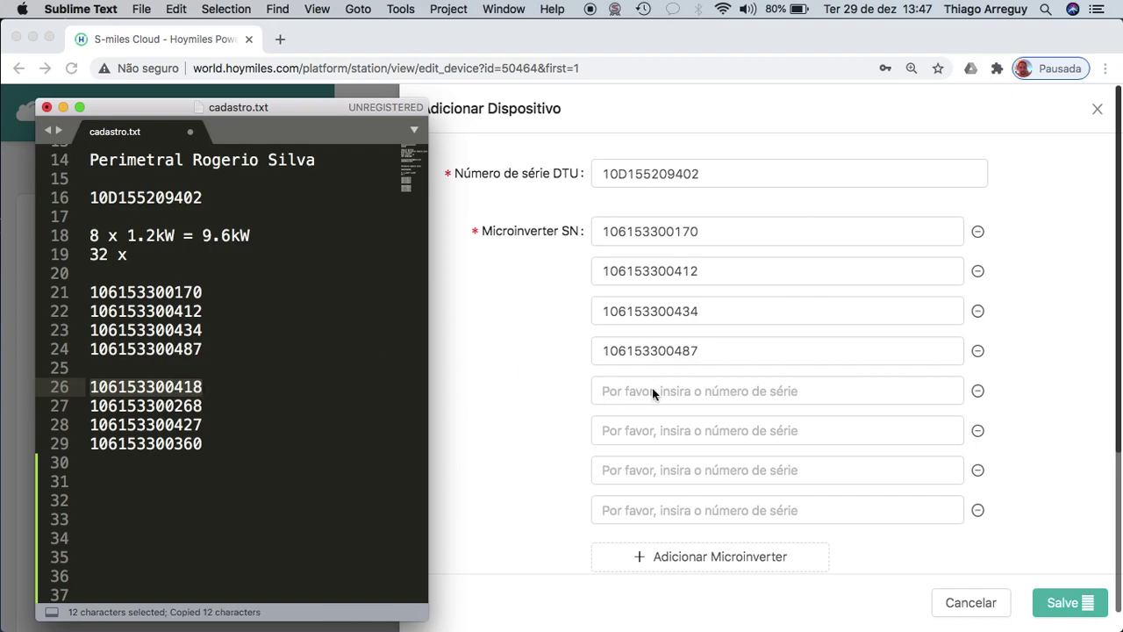
click(667, 392)
key(super+v)
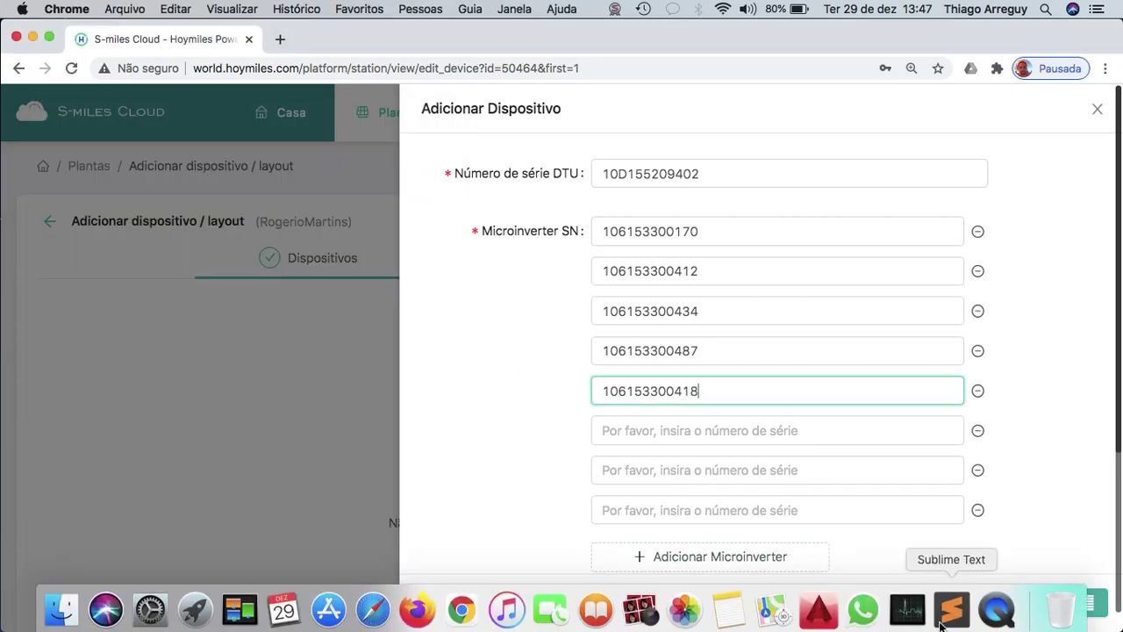
click(948, 604)
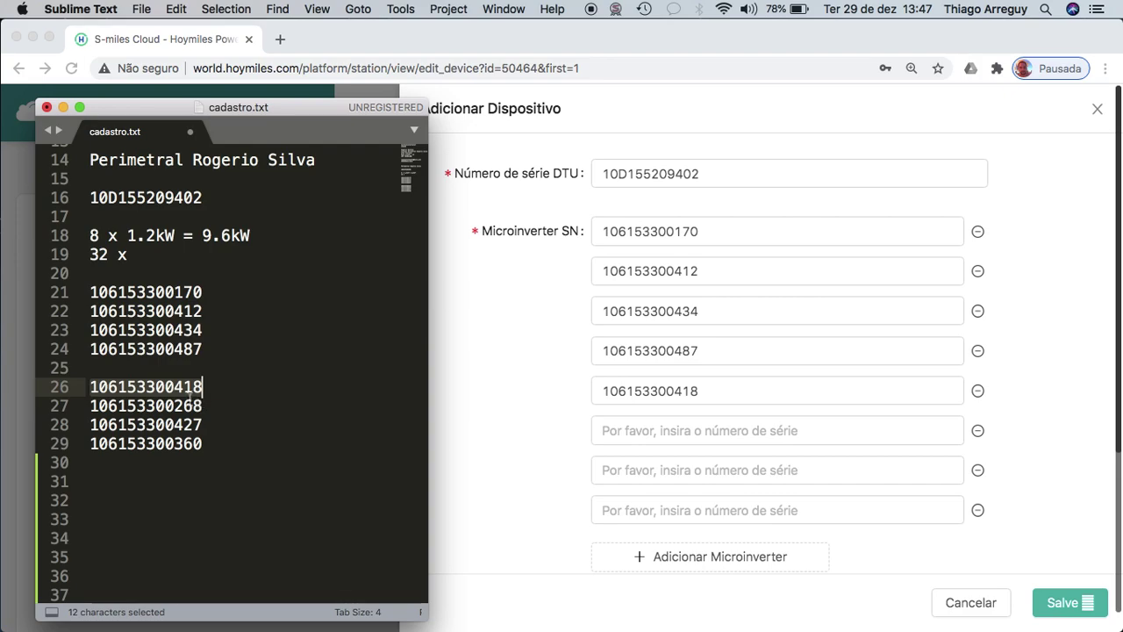
double_click(188, 405)
key(super+c)
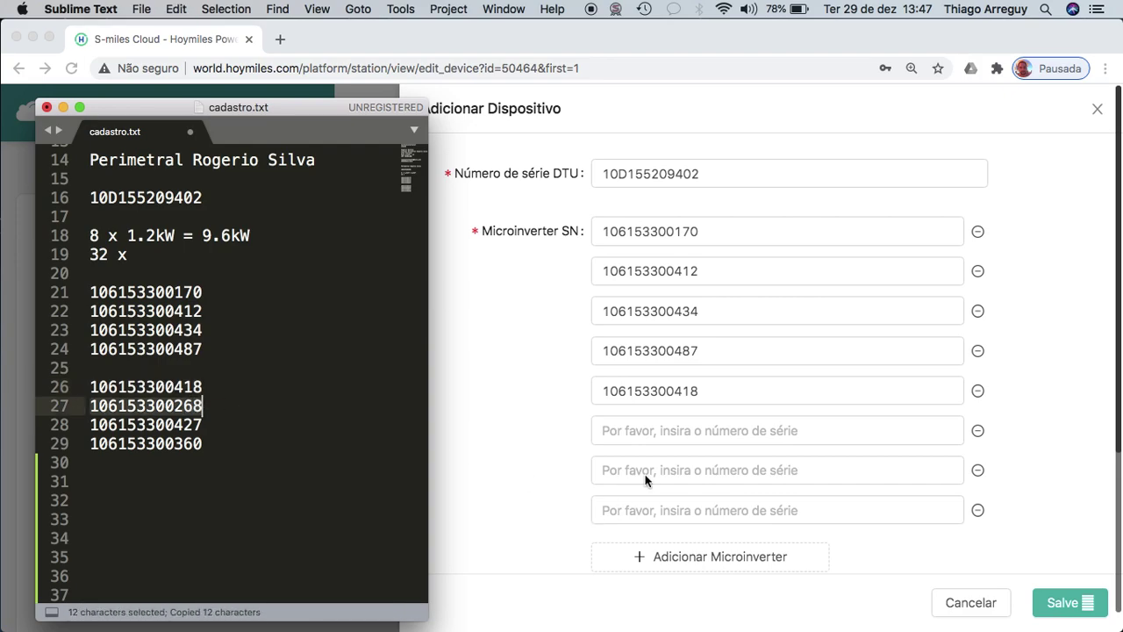
click(721, 430)
key(super+v)
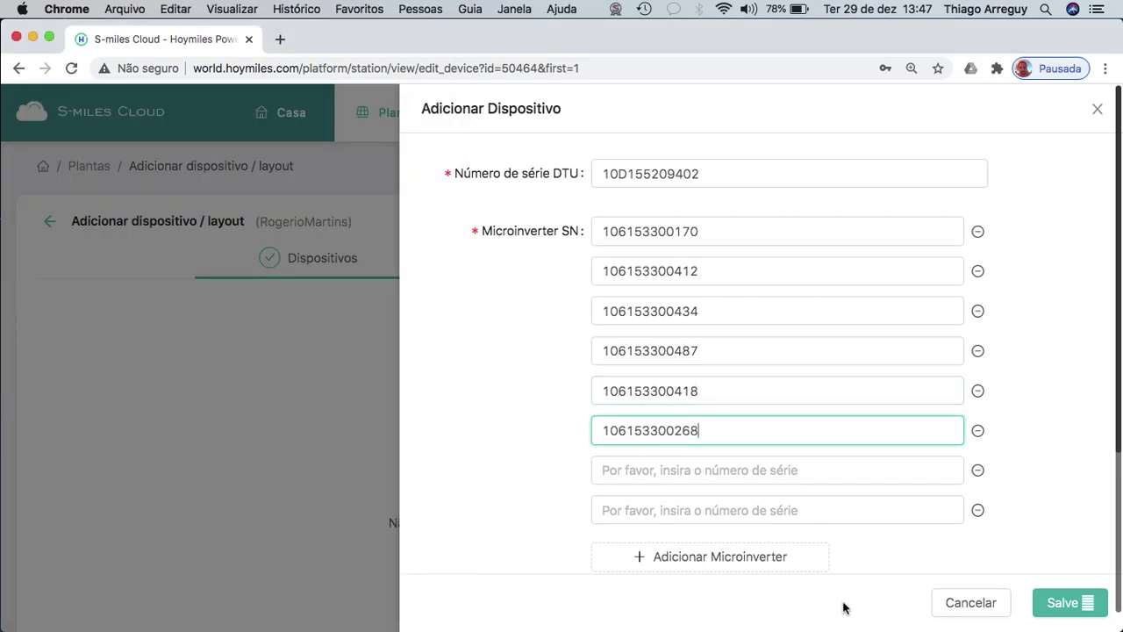
click(961, 614)
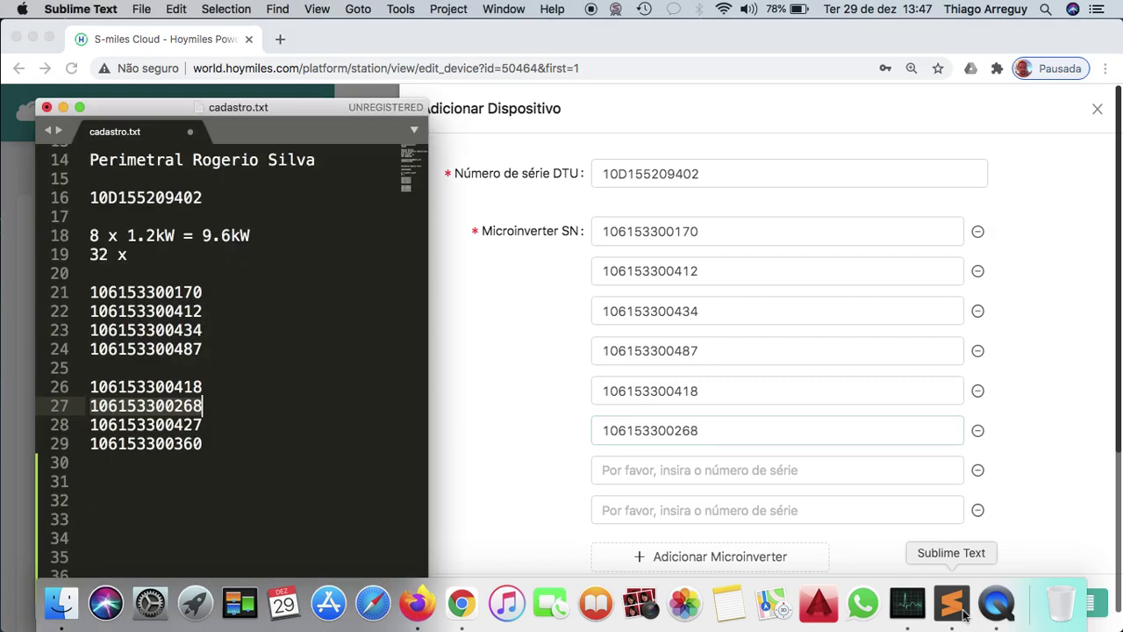
double_click(174, 426)
key(super+c)
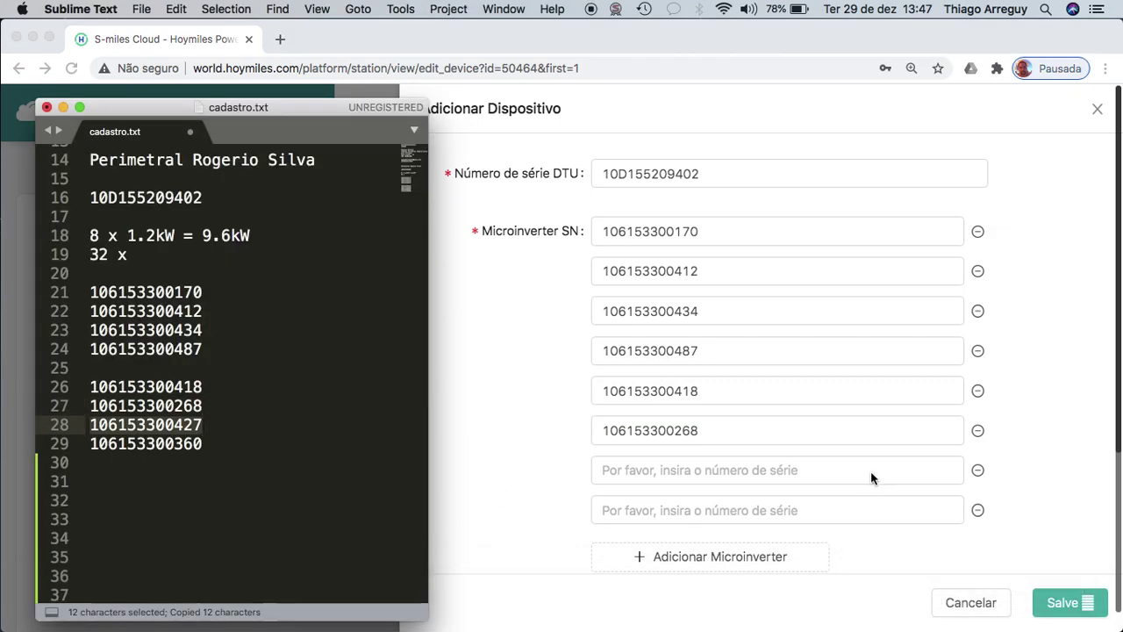
click(872, 471)
click(853, 470)
key(super+v)
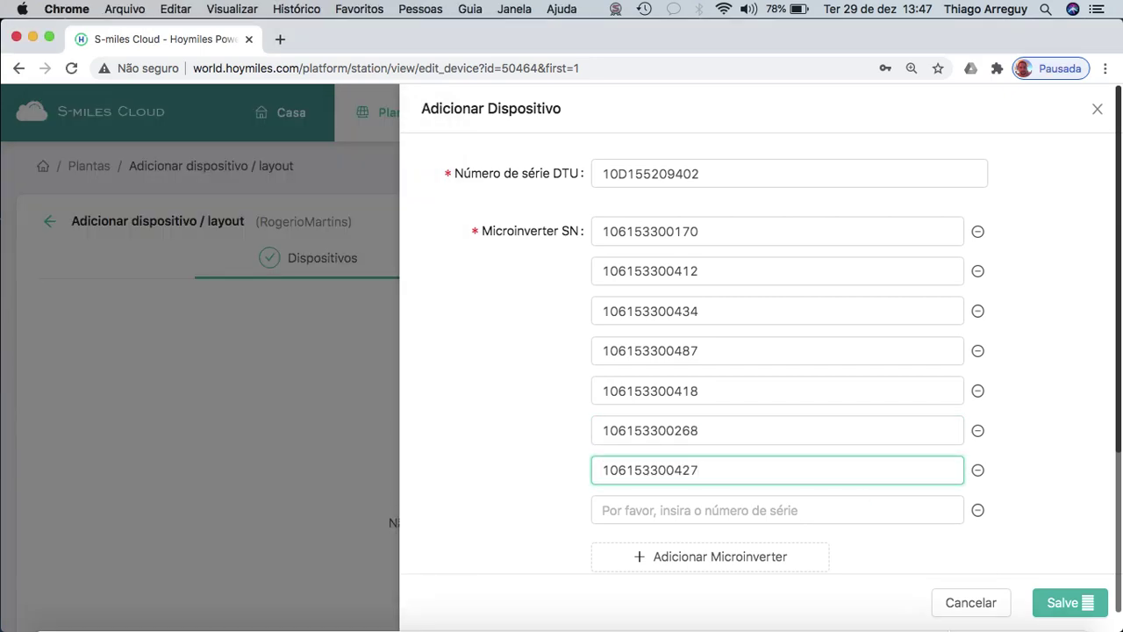
click(969, 610)
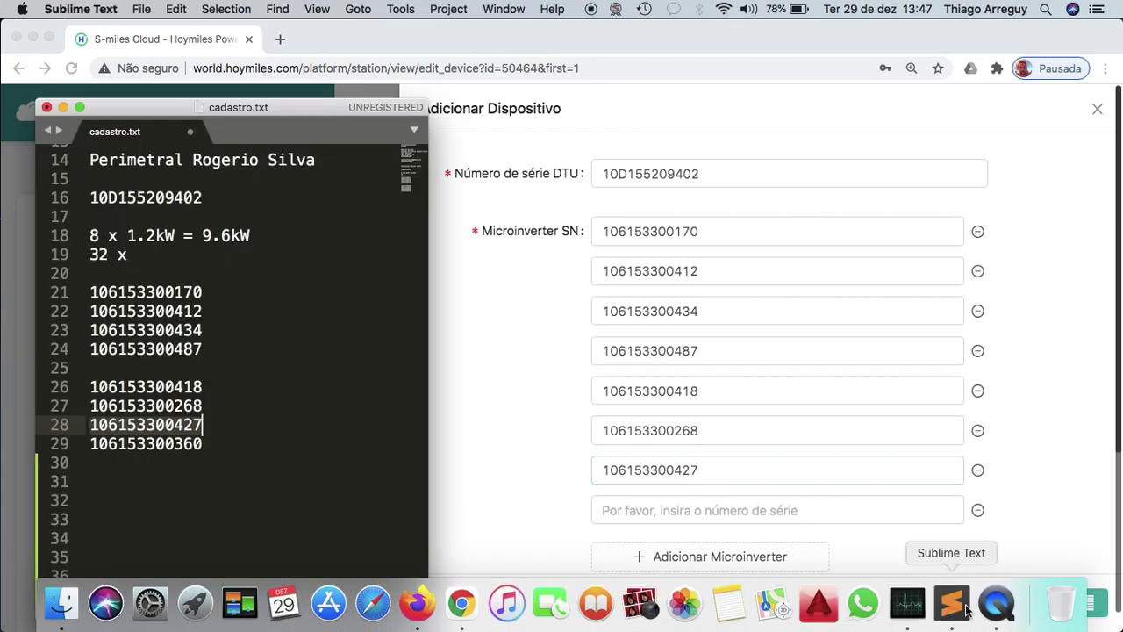
double_click(202, 444)
key(super+c)
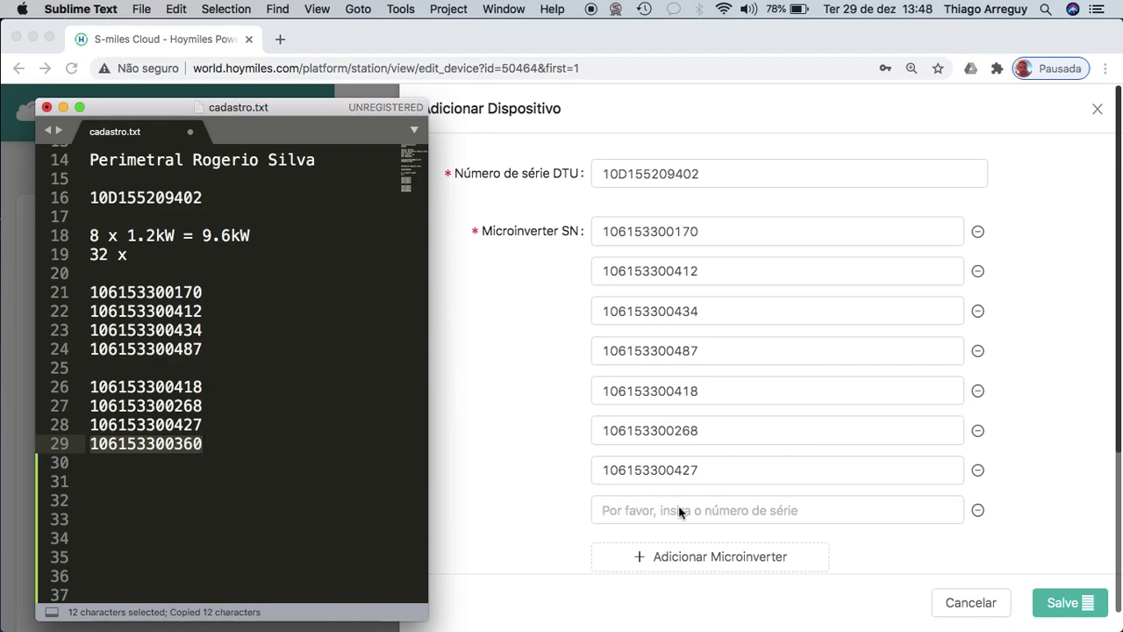
click(707, 507)
click(707, 507)
key(super+v)
click(521, 513)
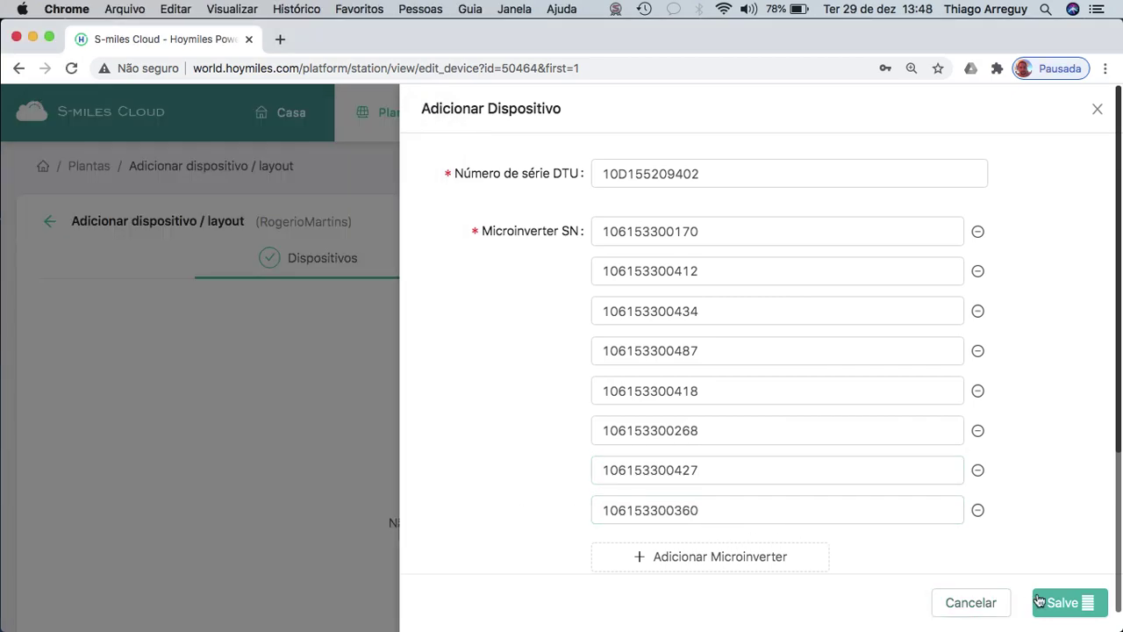
click(1066, 604)
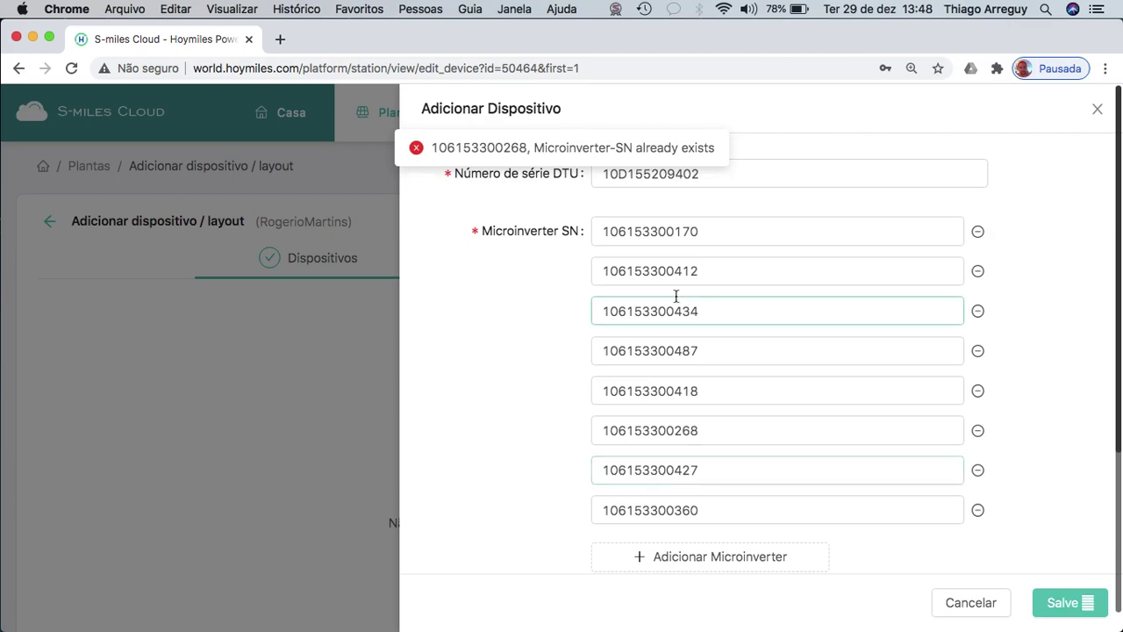
click(798, 424)
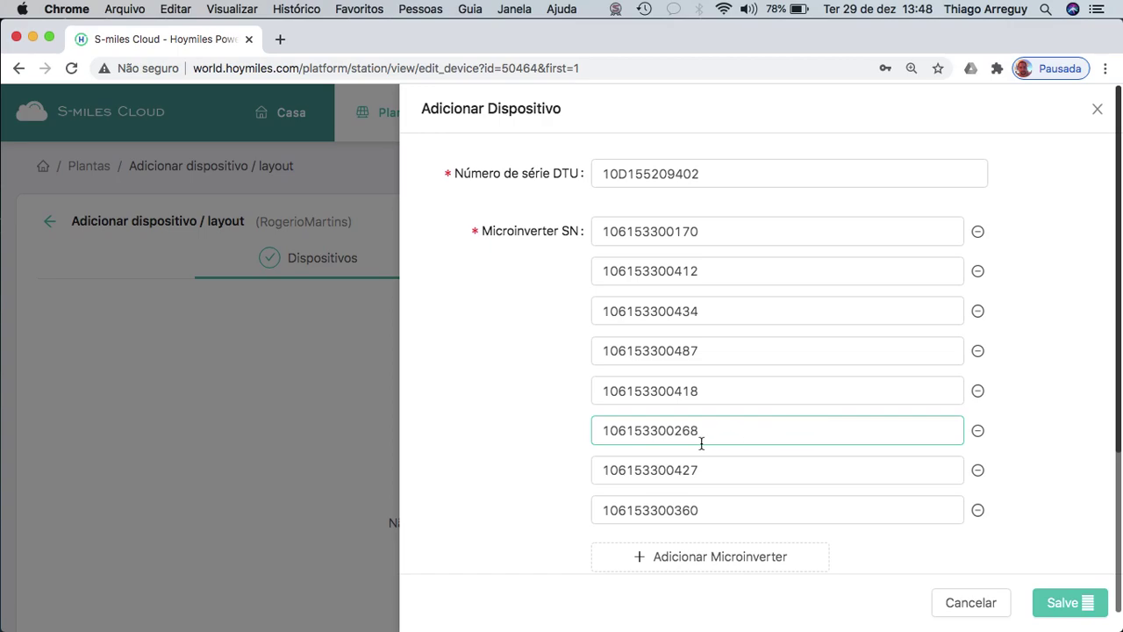
click(734, 451)
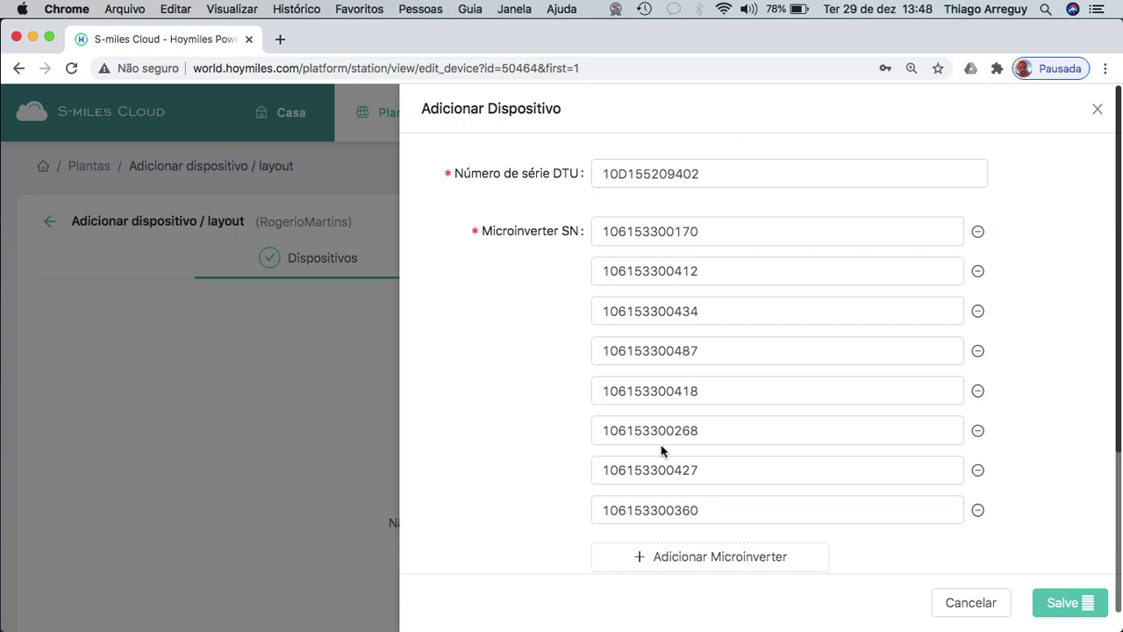
click(1062, 603)
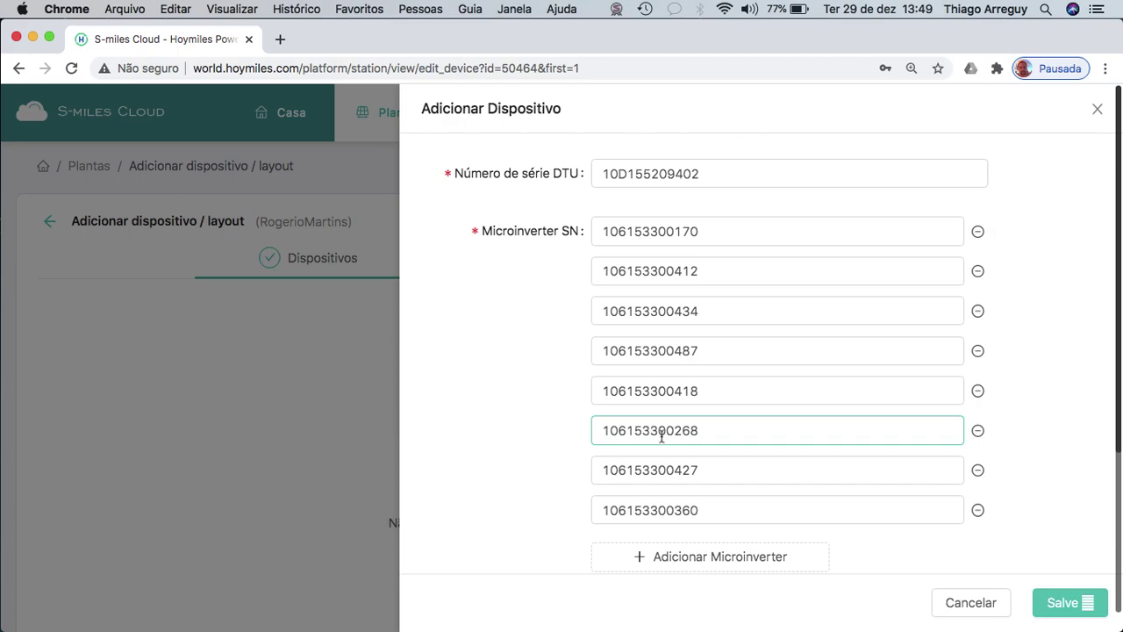
click(663, 403)
click(654, 434)
click(734, 427)
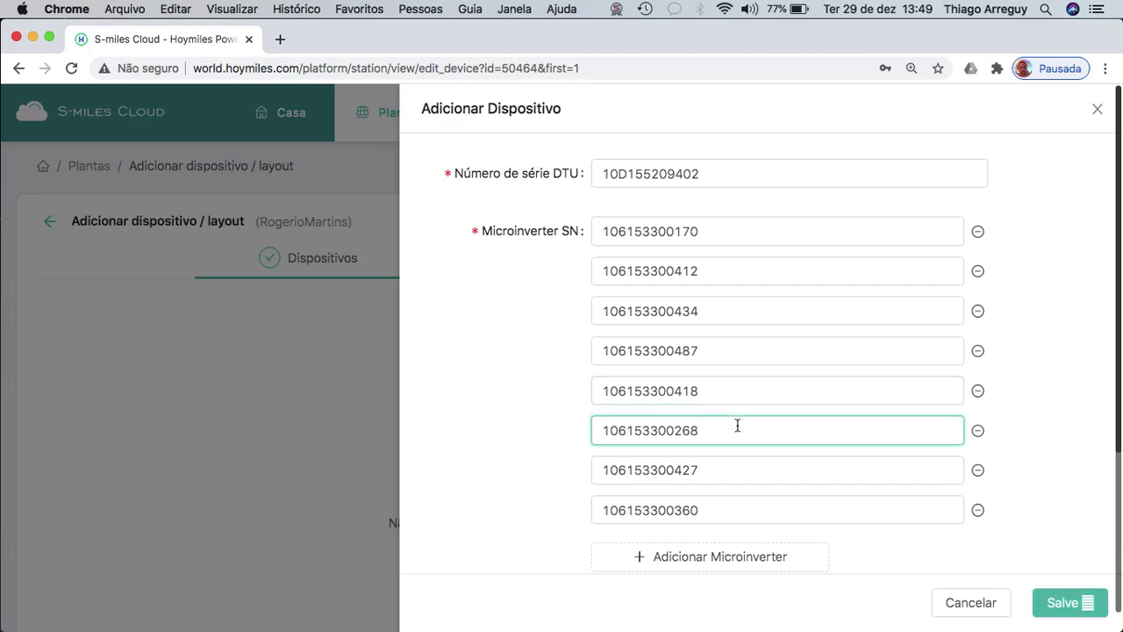
text(8)
key(BackSpace)
key(BackSpace)
text(9)
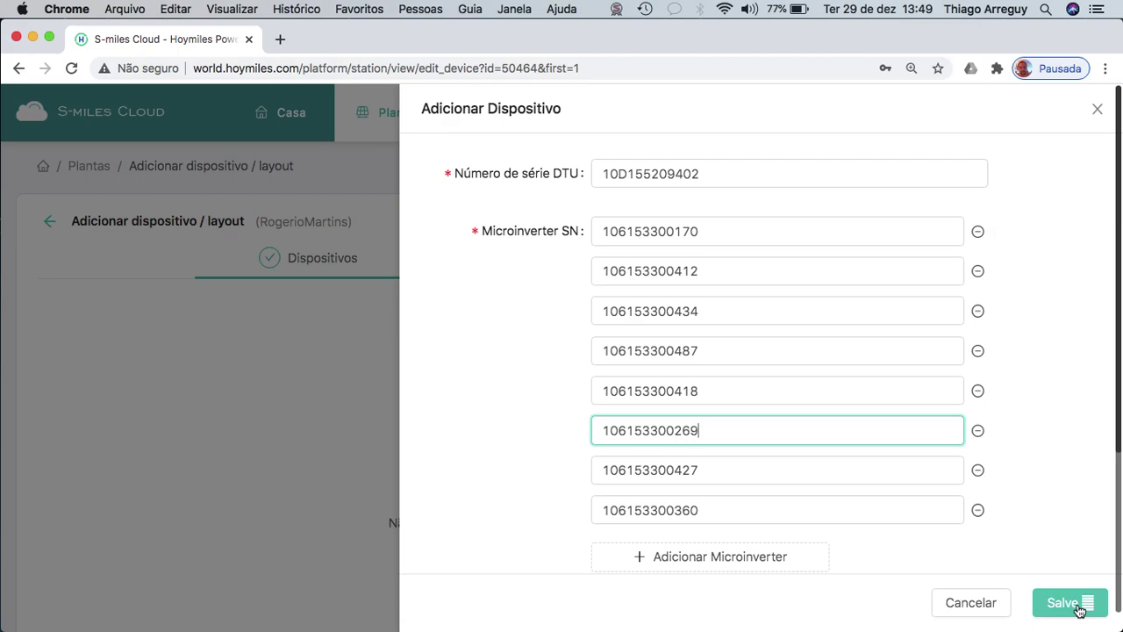
click(1078, 609)
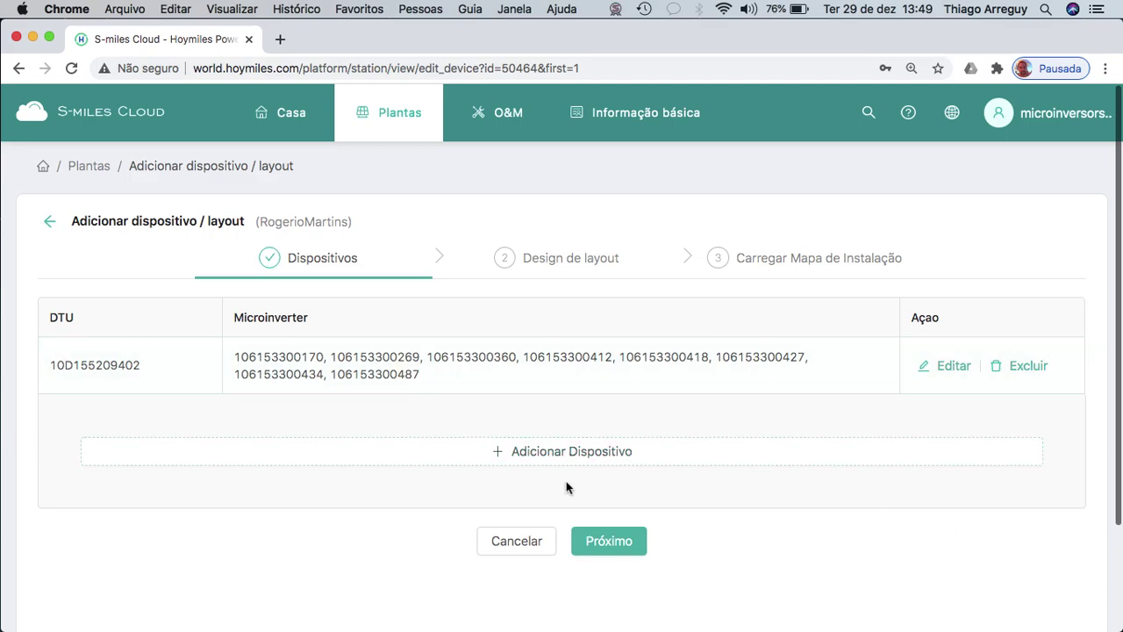
Auto-place all 32 PV modules arranged by DTU, filling two rows of 19 and 13.
click(625, 542)
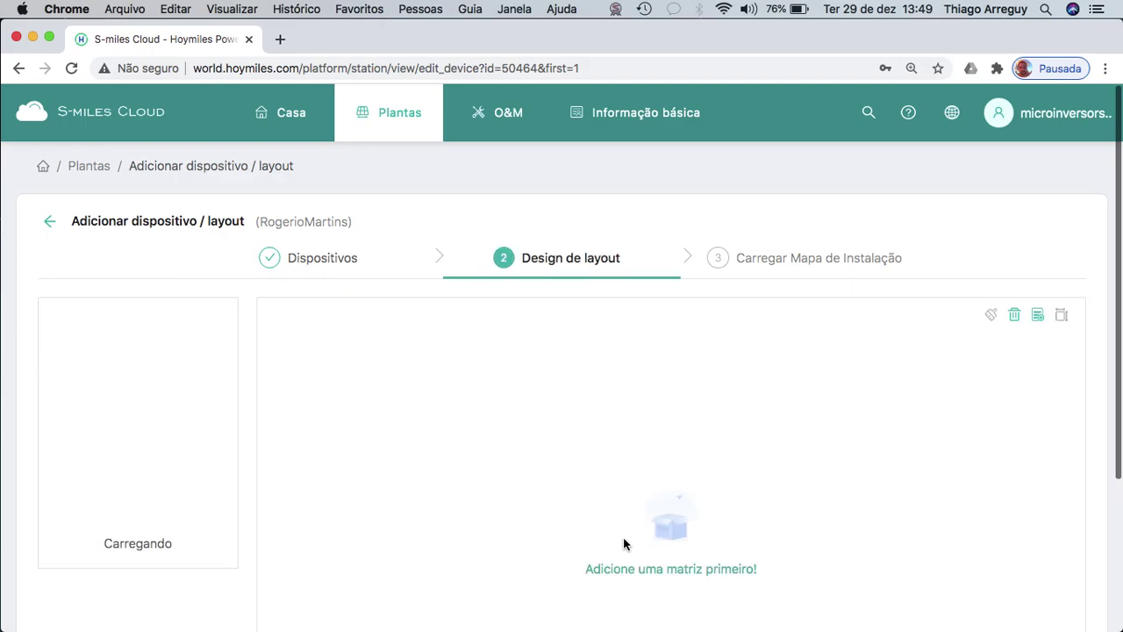
scroll(623, 543, down, 1)
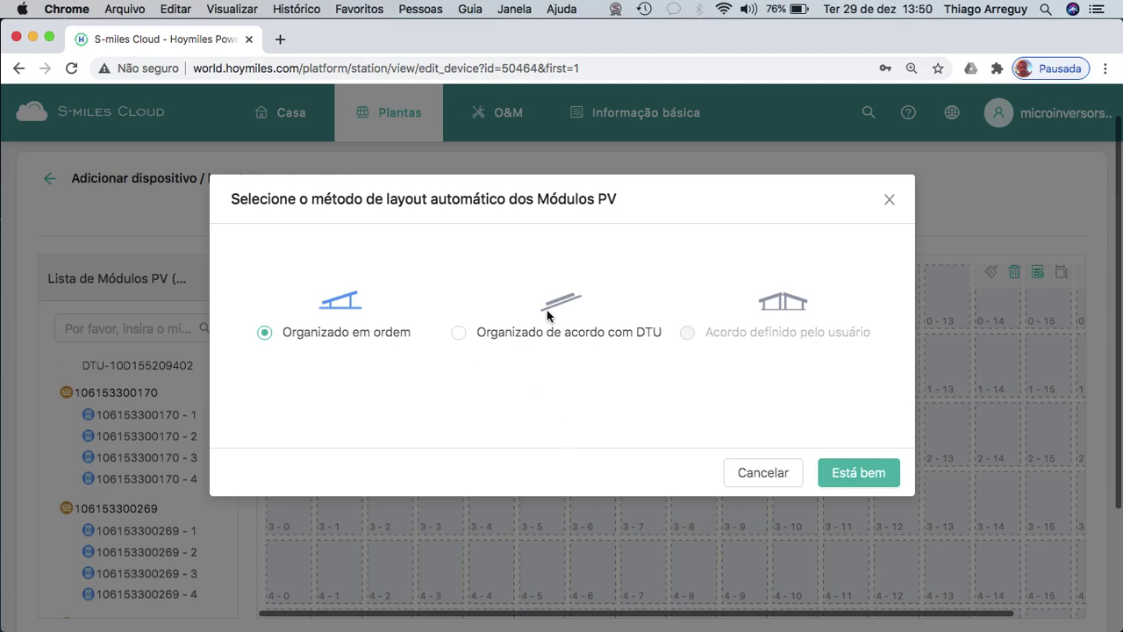
click(455, 337)
click(869, 474)
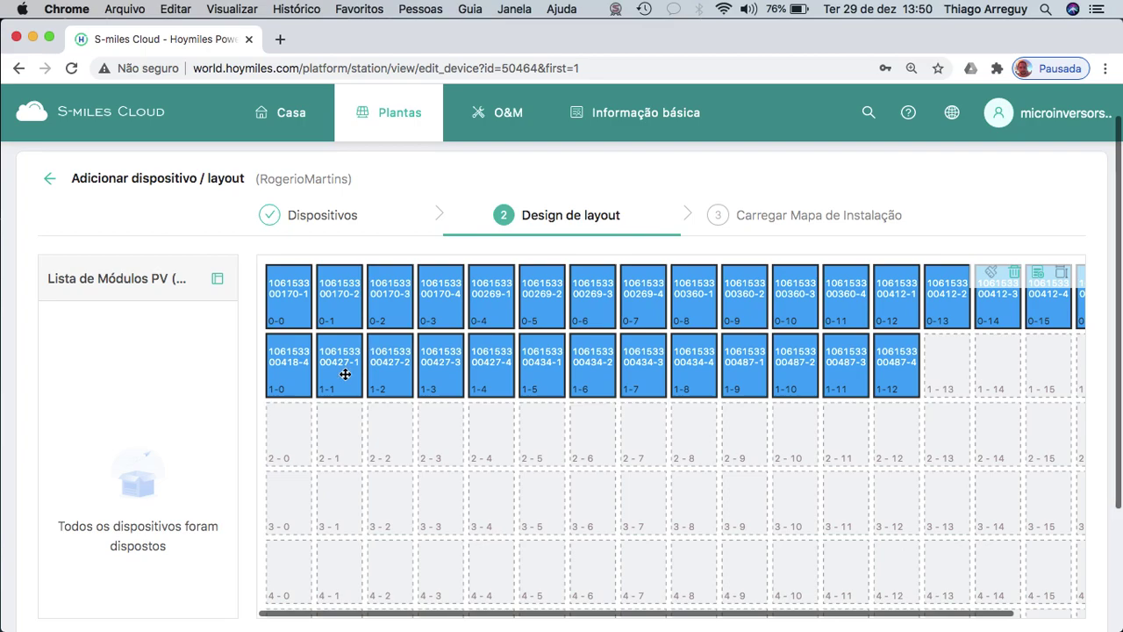
scroll(345, 375, up, 5)
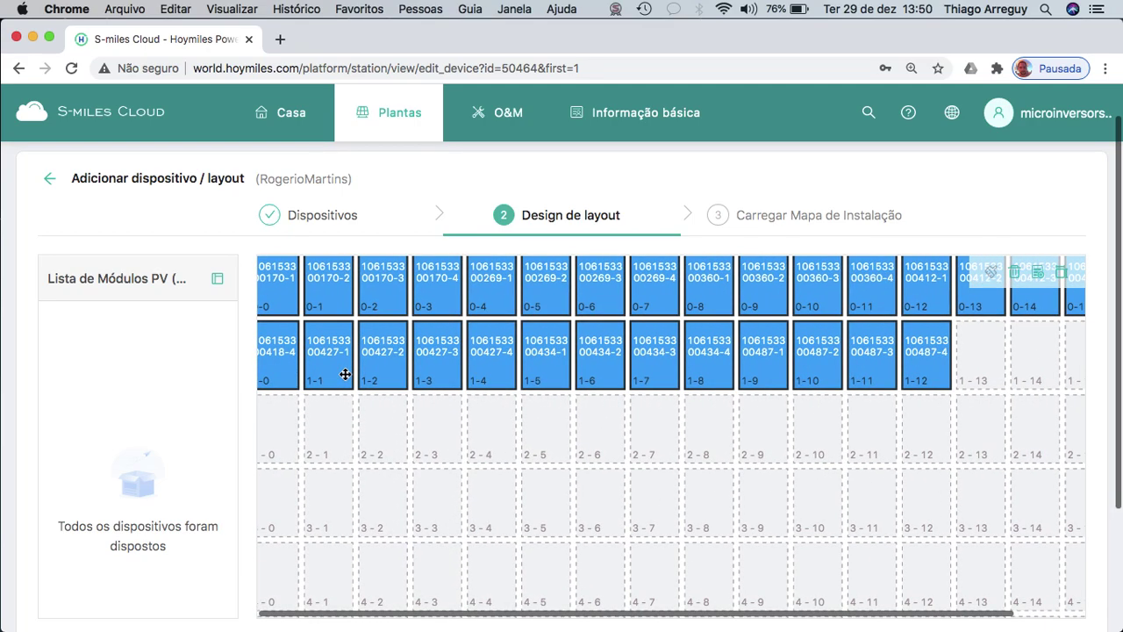
scroll(345, 375, down, 5)
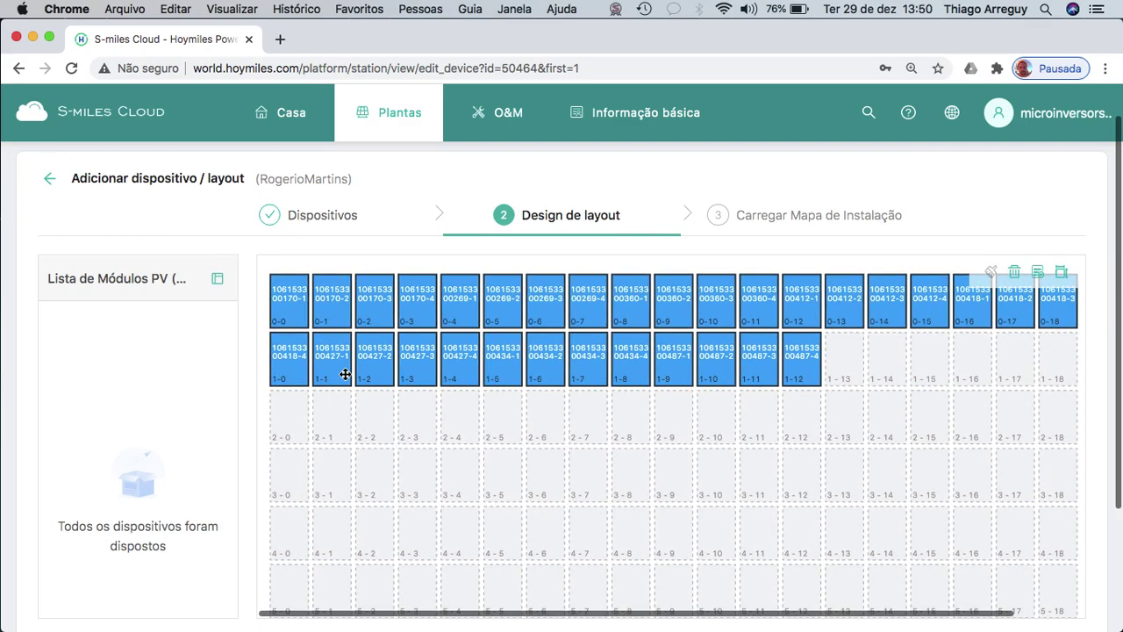
scroll(345, 375, down, 2)
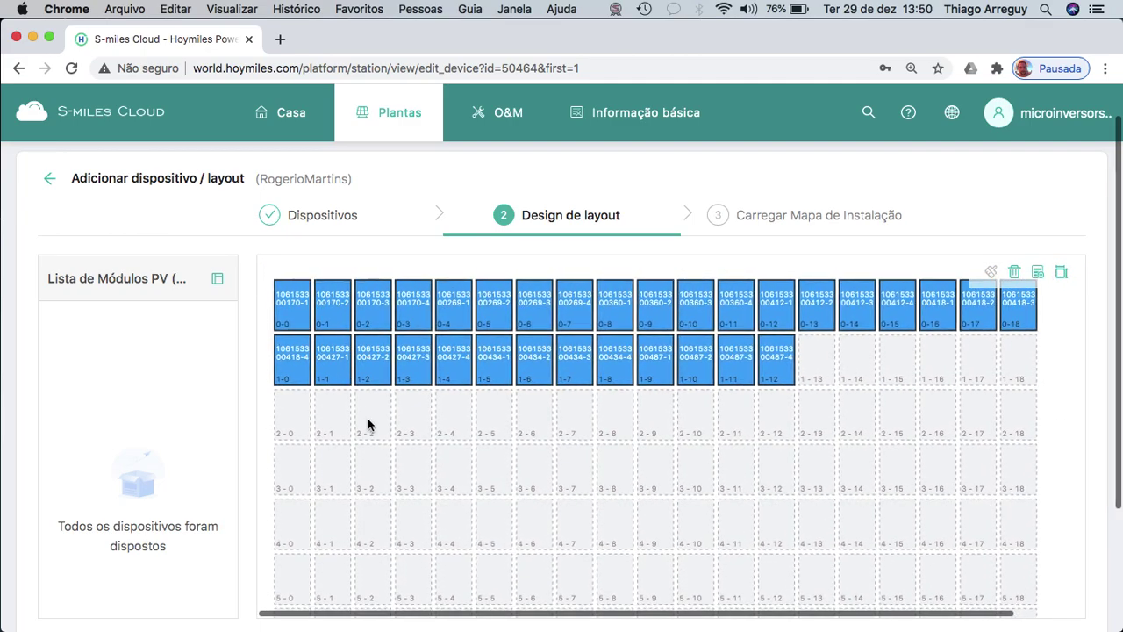
Regroup modules 00418-2/3/4 and 00427-1 to 4 into clusters in rows 3–4, with 00434-1 at cell 1-17.
drag(298, 363, 293, 414)
drag(336, 377, 711, 477)
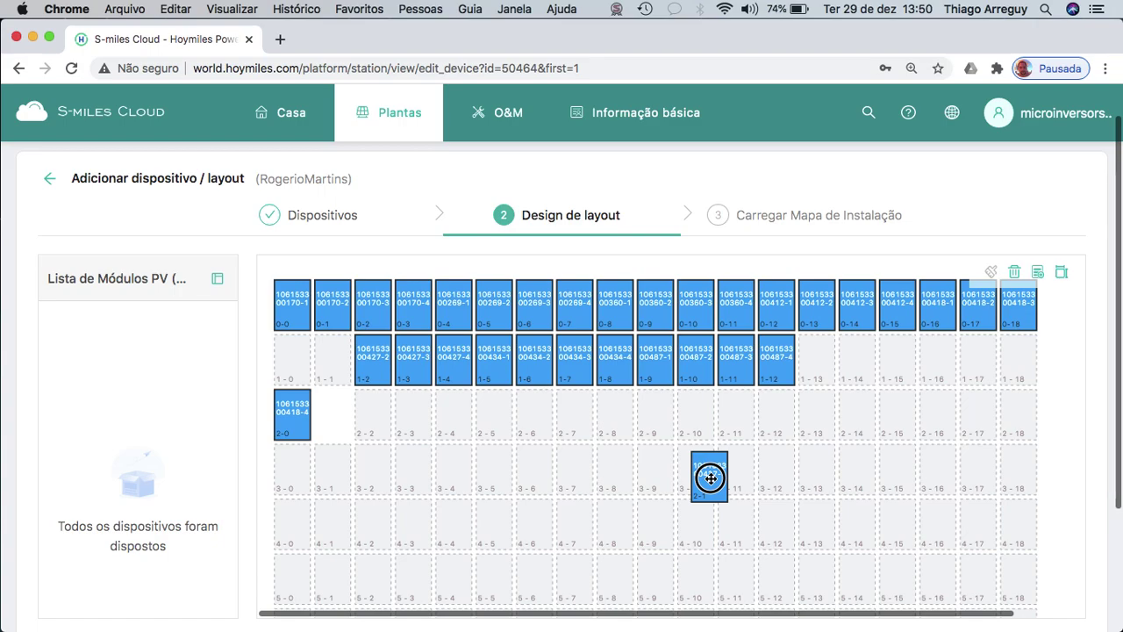
drag(711, 478, 711, 474)
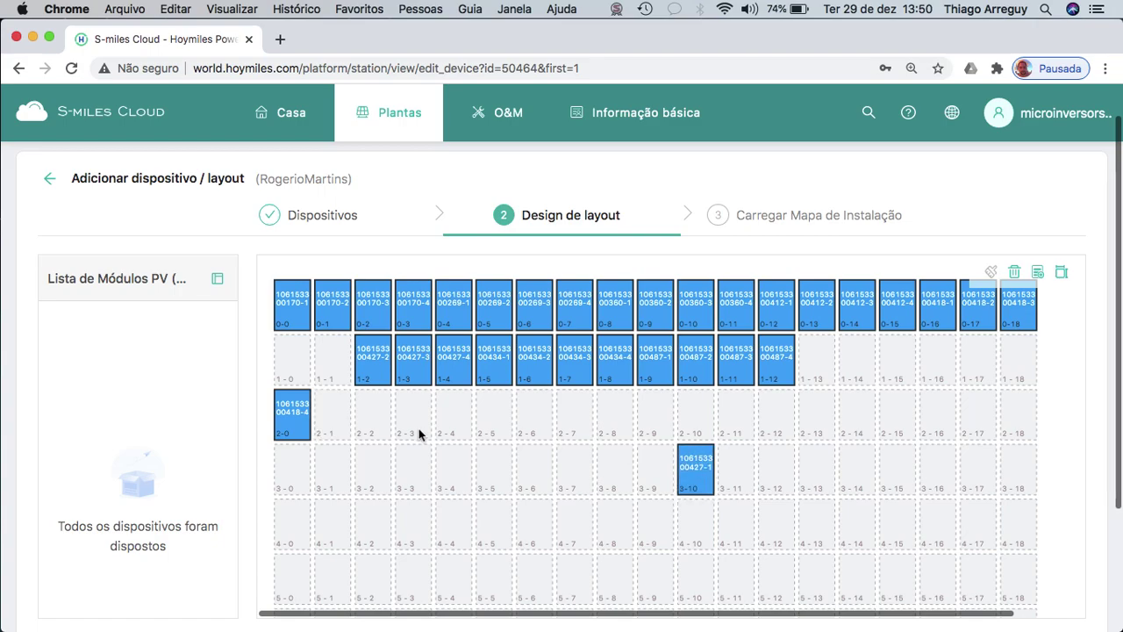
drag(296, 409, 658, 470)
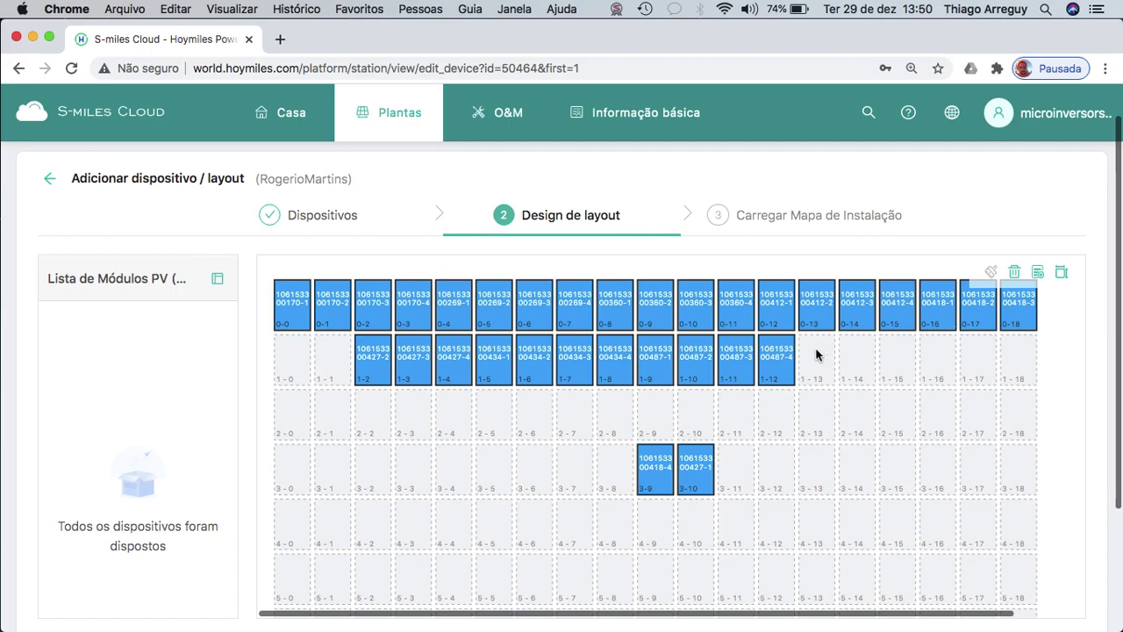
drag(979, 313, 654, 521)
drag(1010, 313, 696, 527)
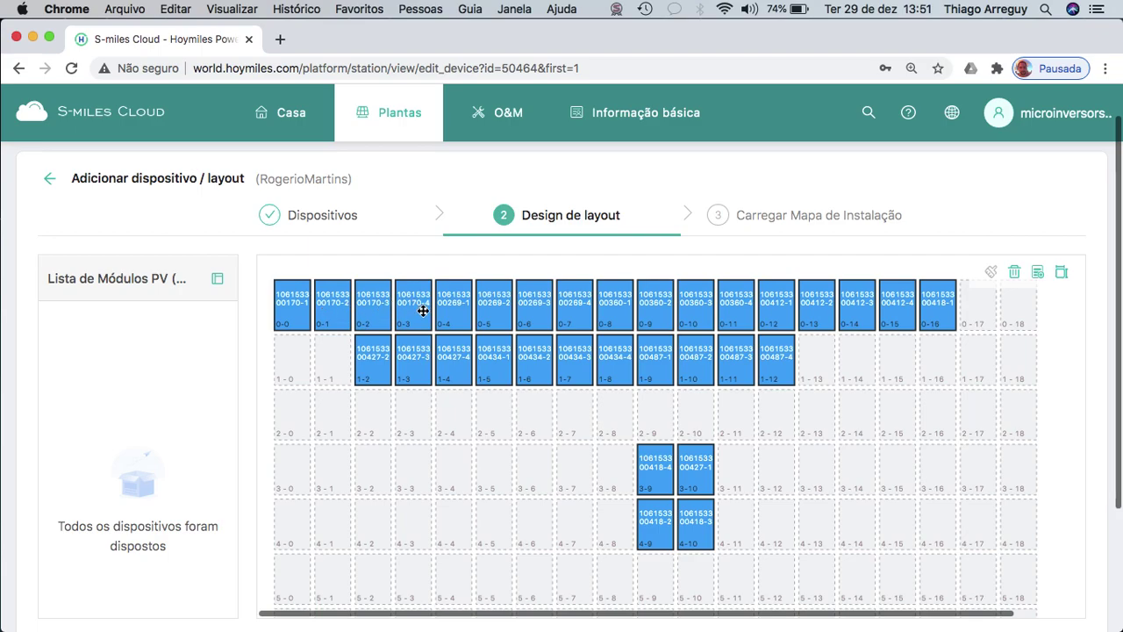
drag(383, 362, 493, 465)
drag(413, 375, 526, 467)
drag(457, 377, 493, 520)
drag(491, 356, 976, 386)
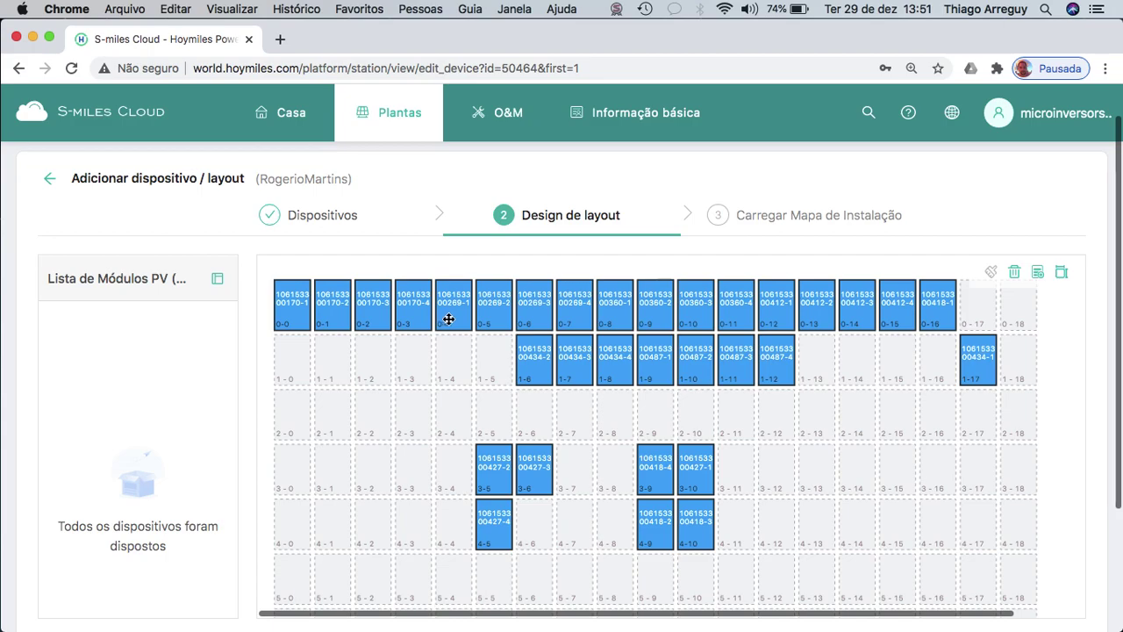
Line up modules 00269-1 to 4 in cells 1-0 to 1-3 and 00360-1 to 4 along row 2.
drag(460, 317, 300, 355)
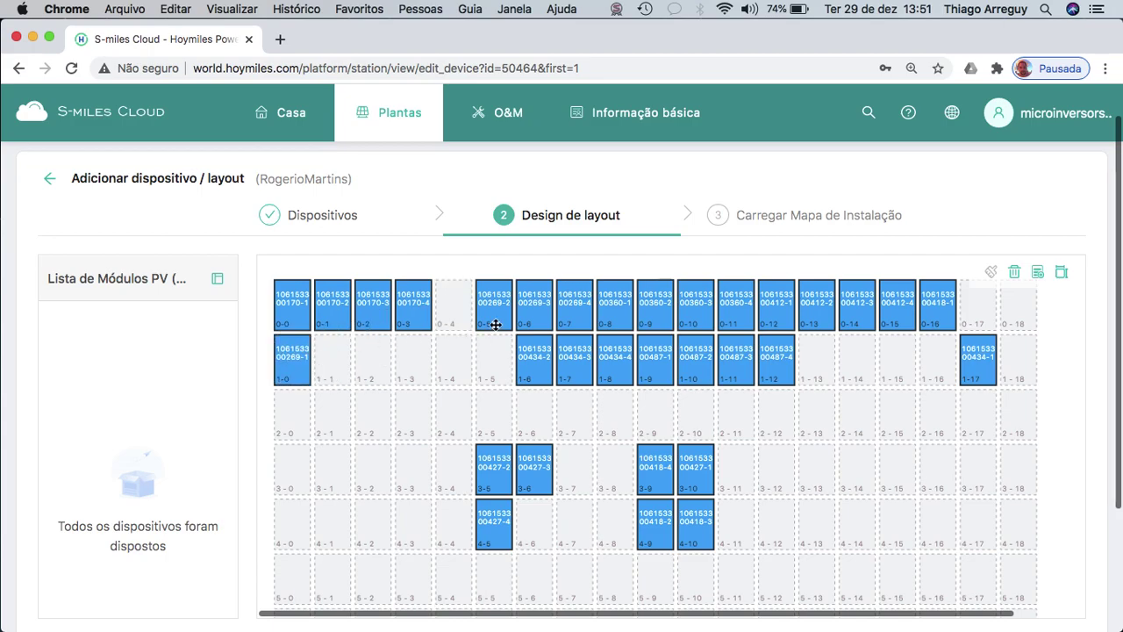
drag(496, 322, 333, 358)
drag(530, 309, 373, 359)
drag(571, 314, 415, 360)
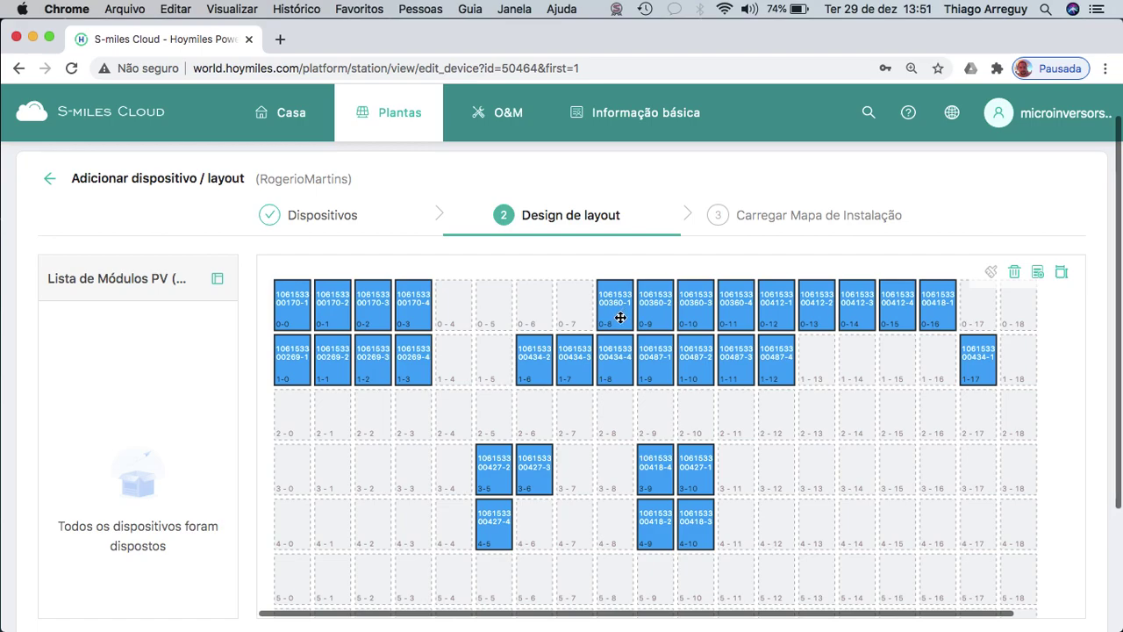
drag(621, 317, 295, 419)
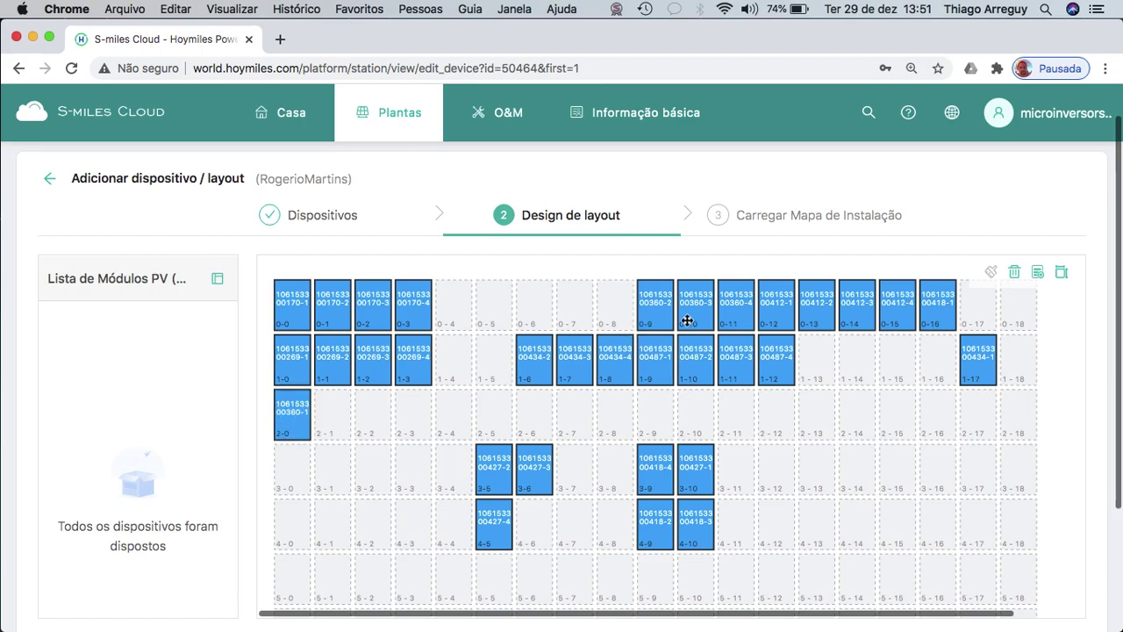
drag(697, 316, 347, 414)
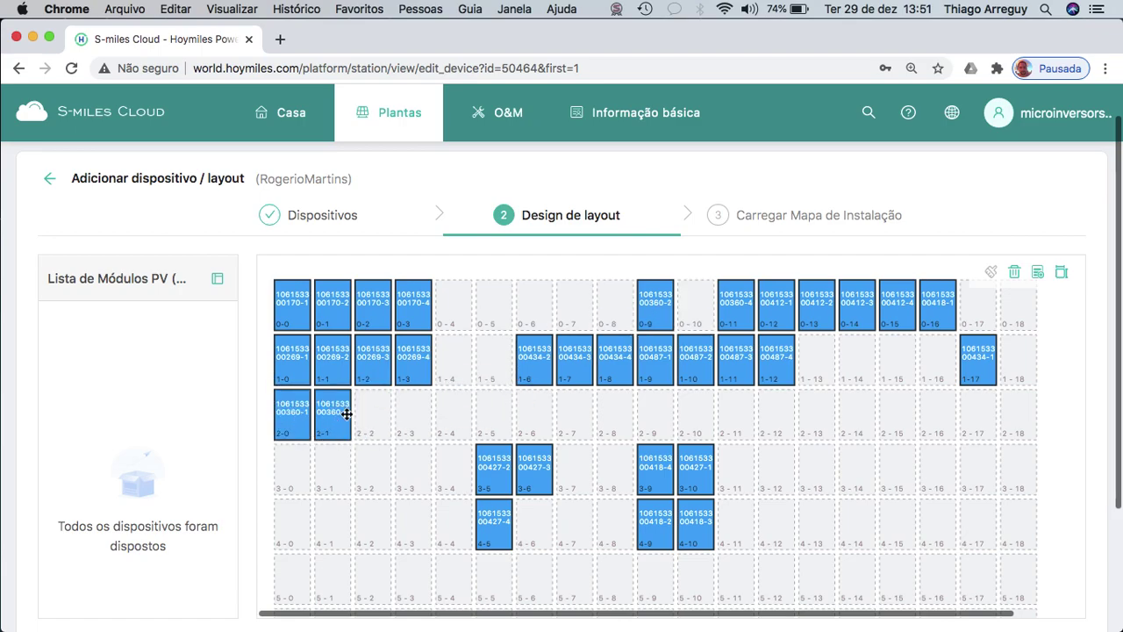
drag(723, 314, 384, 412)
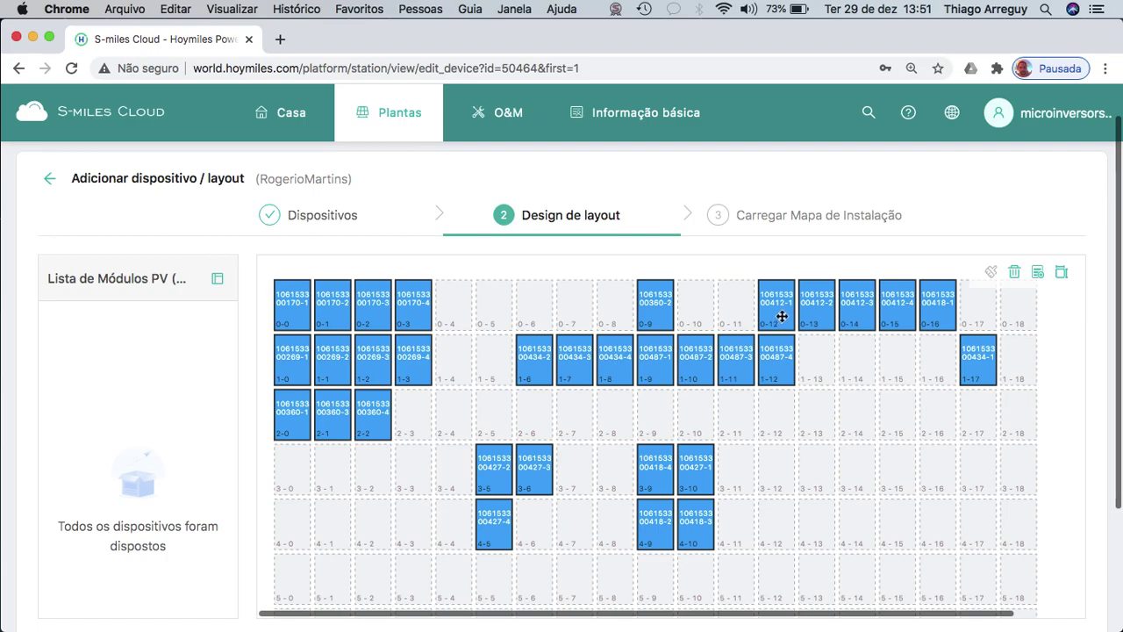
drag(664, 315, 413, 419)
mouse_move(344, 427)
mouse_down()
mouse_move(373, 418)
mouse_move(366, 453)
mouse_move(334, 416)
mouse_up()
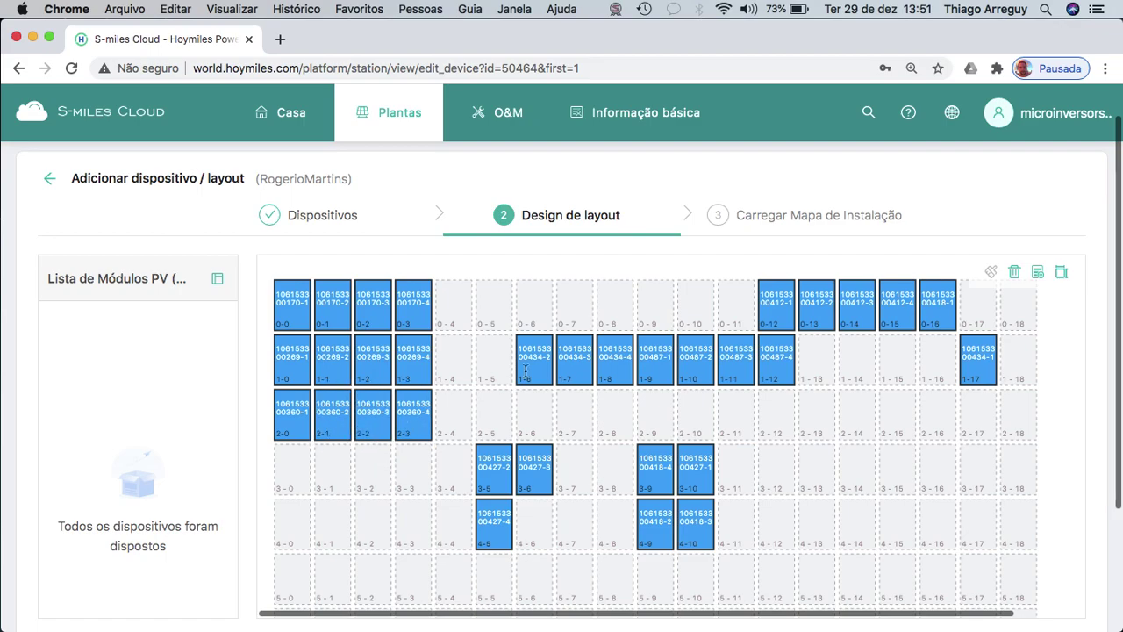
Place modules 00412-1 to 4 in cells 3-0 to 3-3 and 00418-1 in cell 3-16.
drag(770, 305, 296, 468)
drag(815, 303, 338, 468)
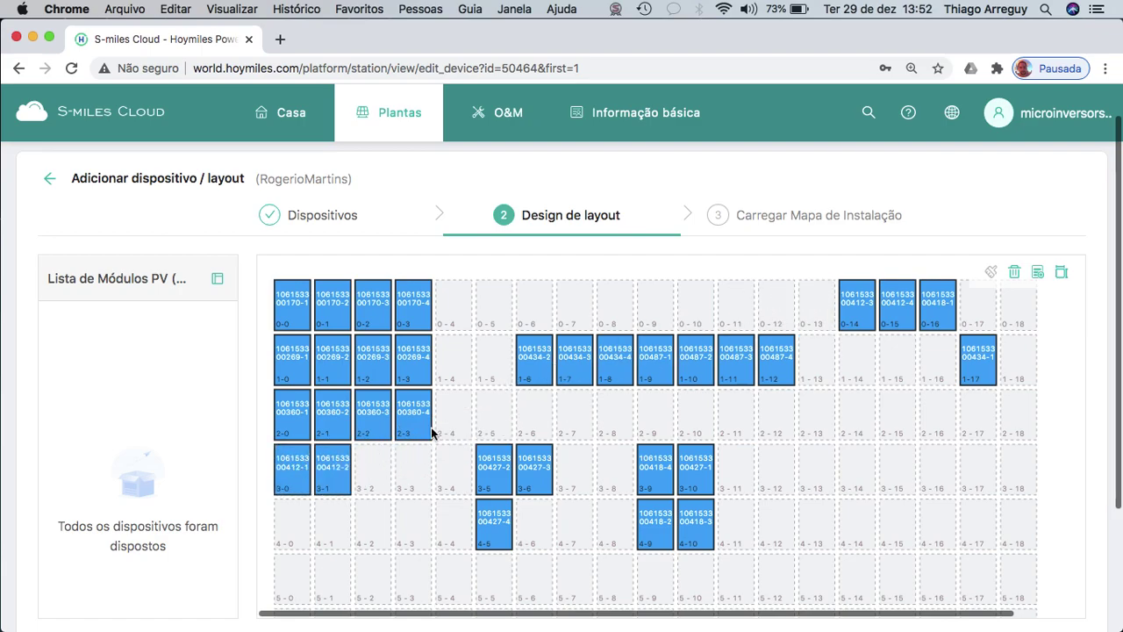
drag(848, 311, 379, 471)
drag(907, 301, 419, 465)
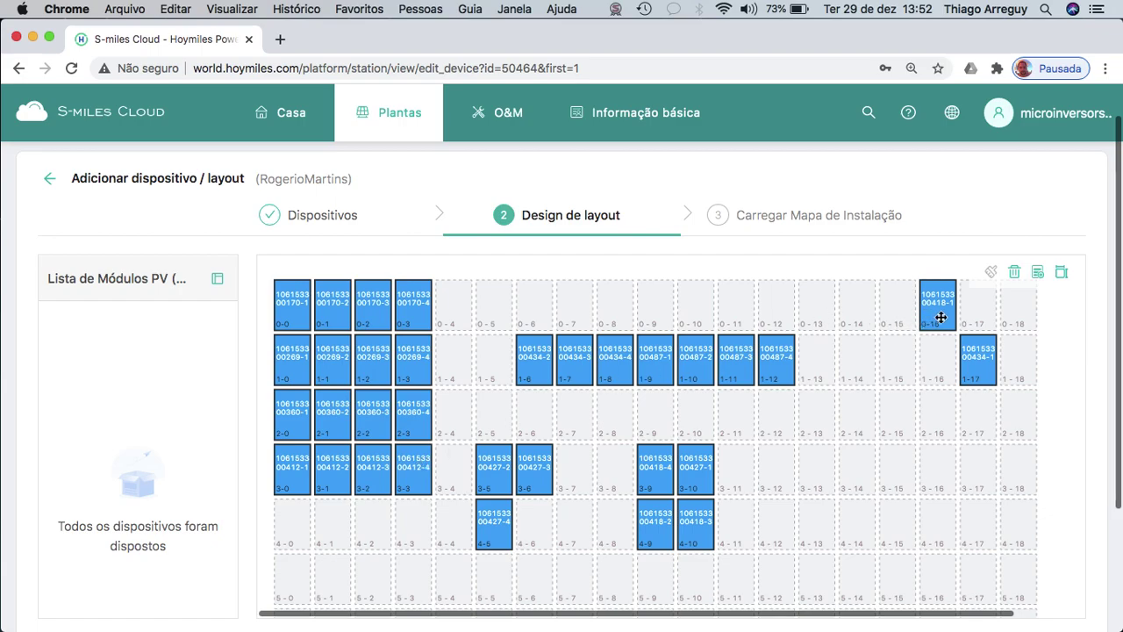
drag(940, 316, 926, 449)
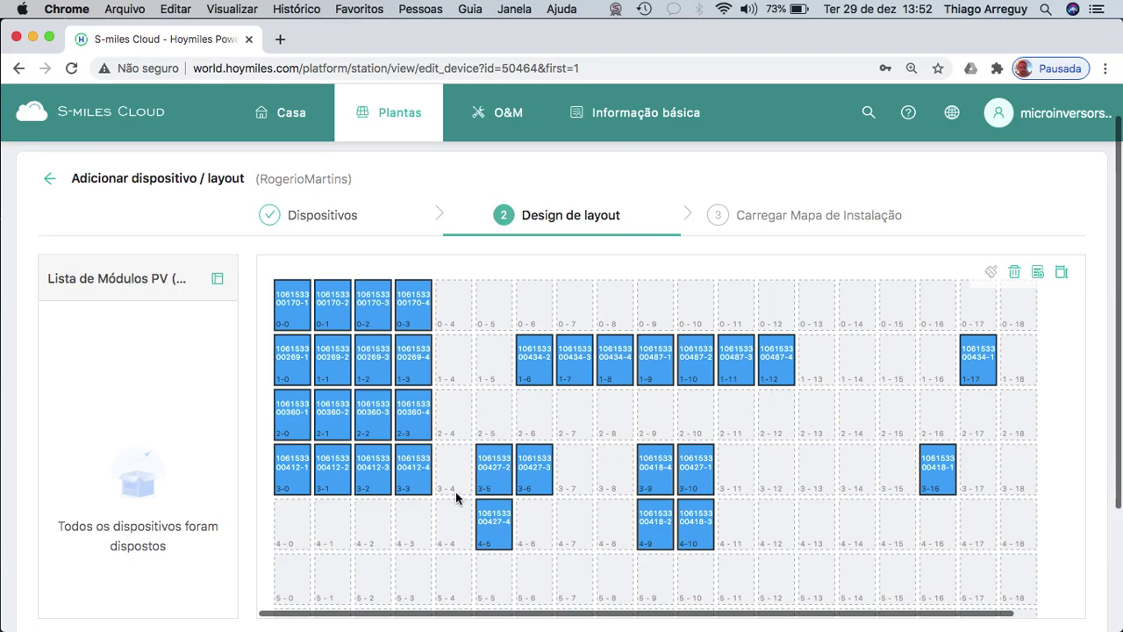
Place the 00434 modules in cells 0-5 to 0-8 and the 00487 modules in cells 1-5 to 1-8.
drag(974, 362, 495, 303)
drag(545, 360, 579, 312)
drag(619, 358, 612, 303)
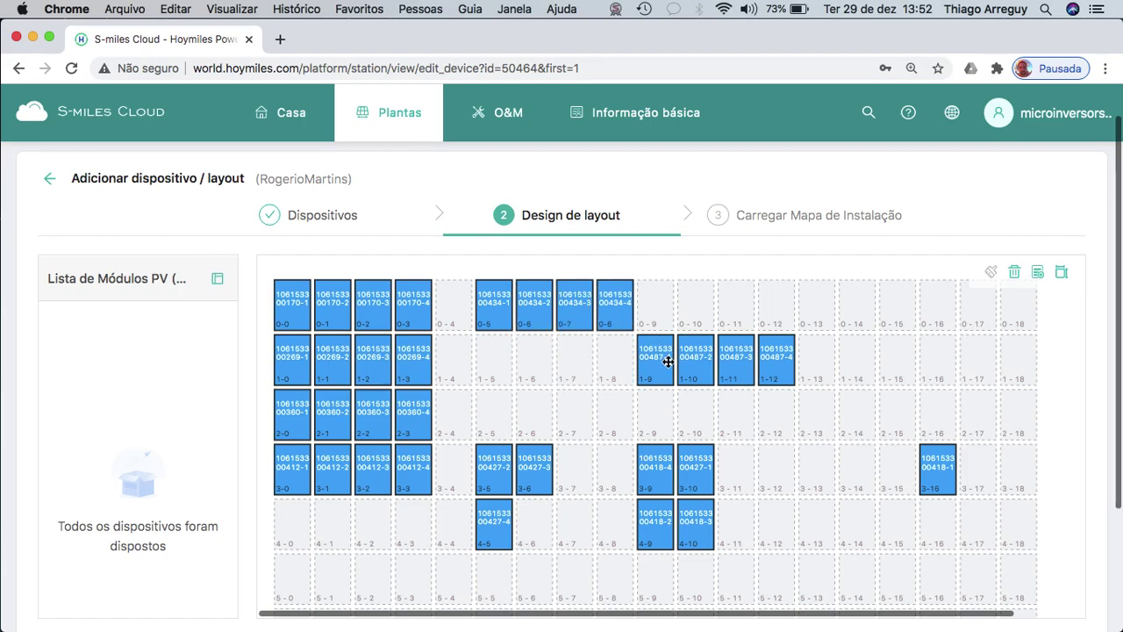
drag(659, 366, 495, 362)
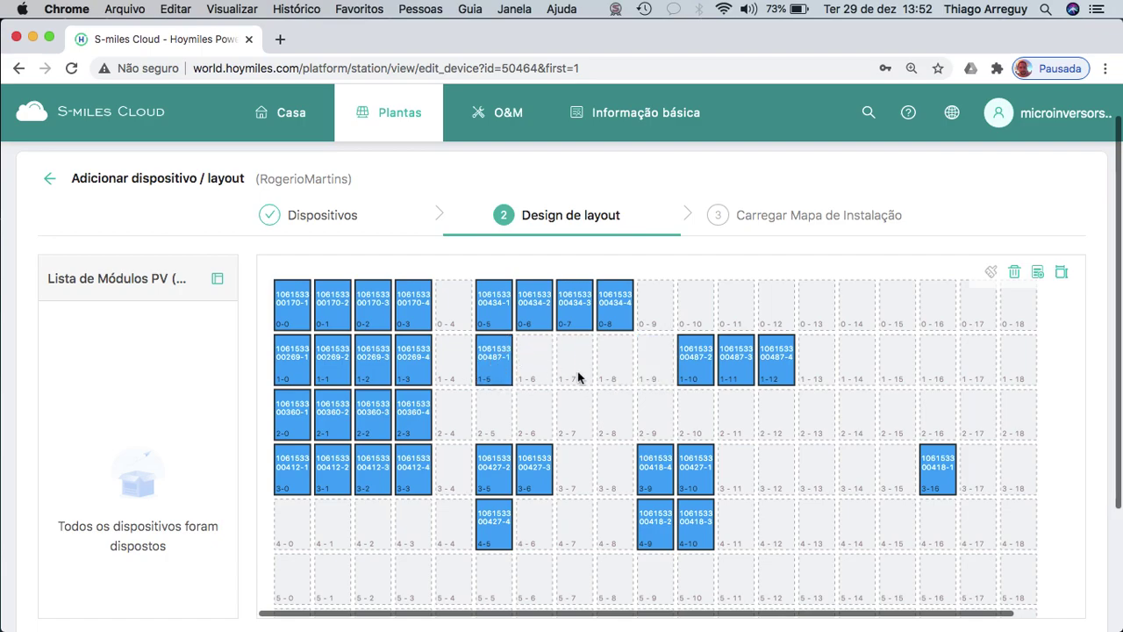
drag(708, 373, 534, 366)
drag(742, 367, 575, 369)
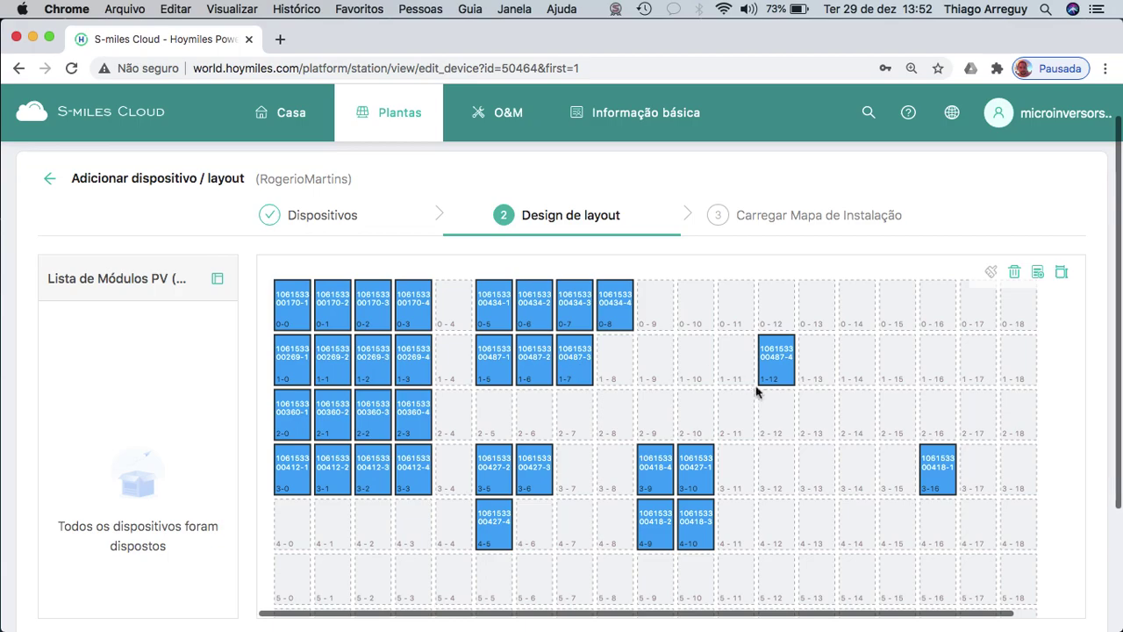
drag(772, 371, 616, 365)
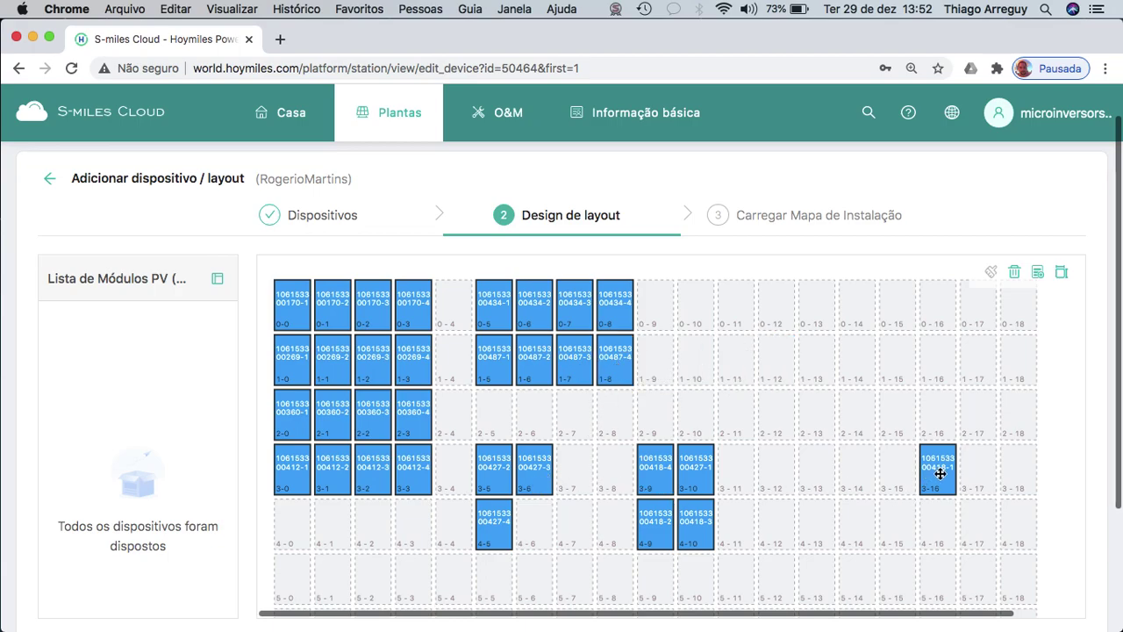
Place the 00427 modules in cells 2-5 to 2-8 and the 00418 modules in cells 3-5 to 3-8, completing the second 4×4 block.
drag(940, 474, 765, 525)
drag(692, 476, 498, 416)
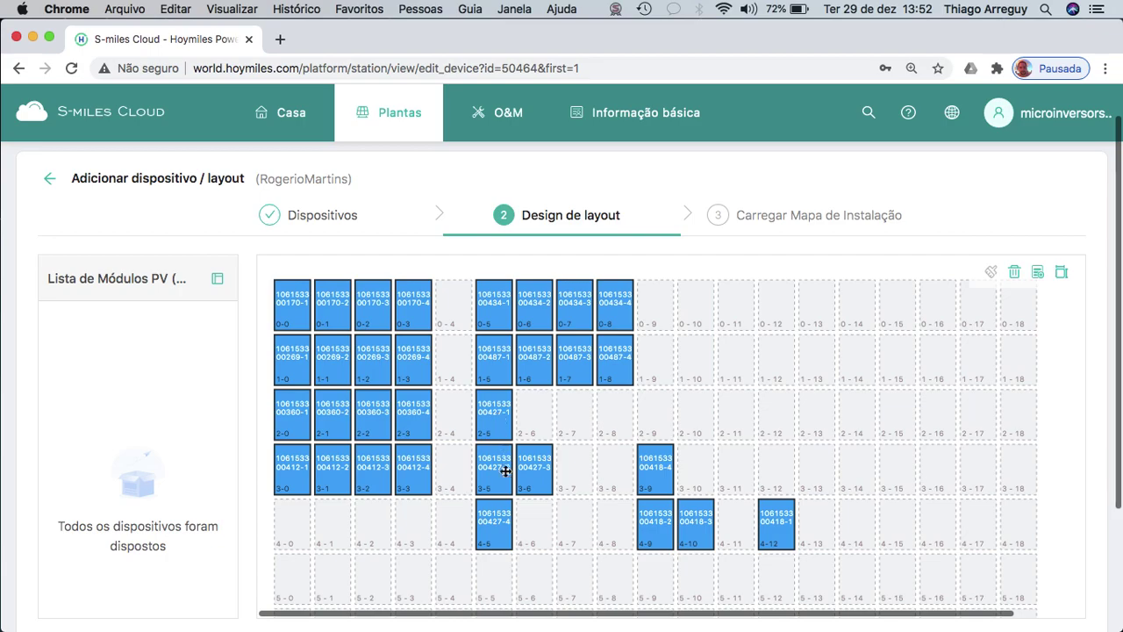
drag(497, 481, 533, 414)
drag(549, 466, 575, 415)
drag(500, 515, 616, 427)
drag(792, 518, 494, 471)
drag(638, 512, 534, 471)
drag(700, 518, 574, 474)
drag(654, 478, 618, 479)
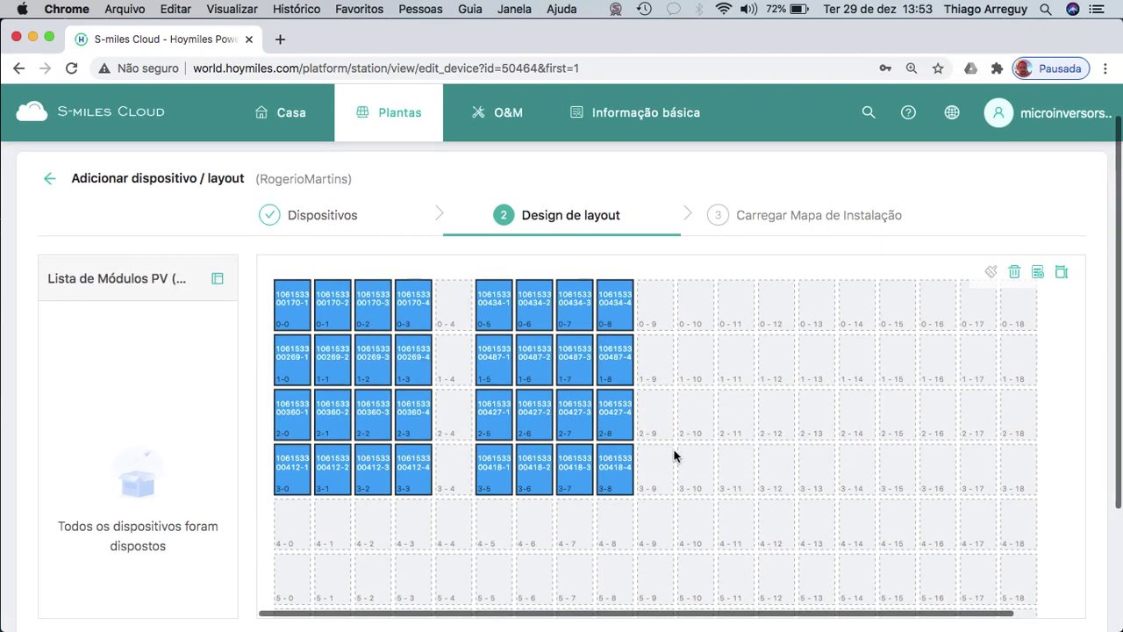
scroll(676, 457, up, 5)
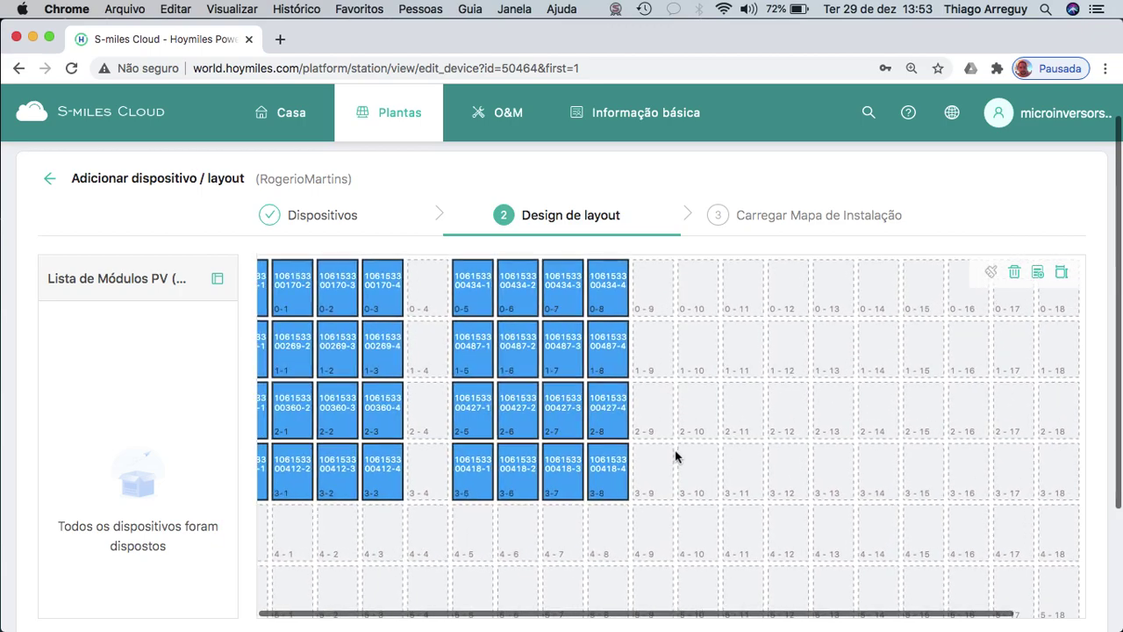
scroll(843, 465, up, 3)
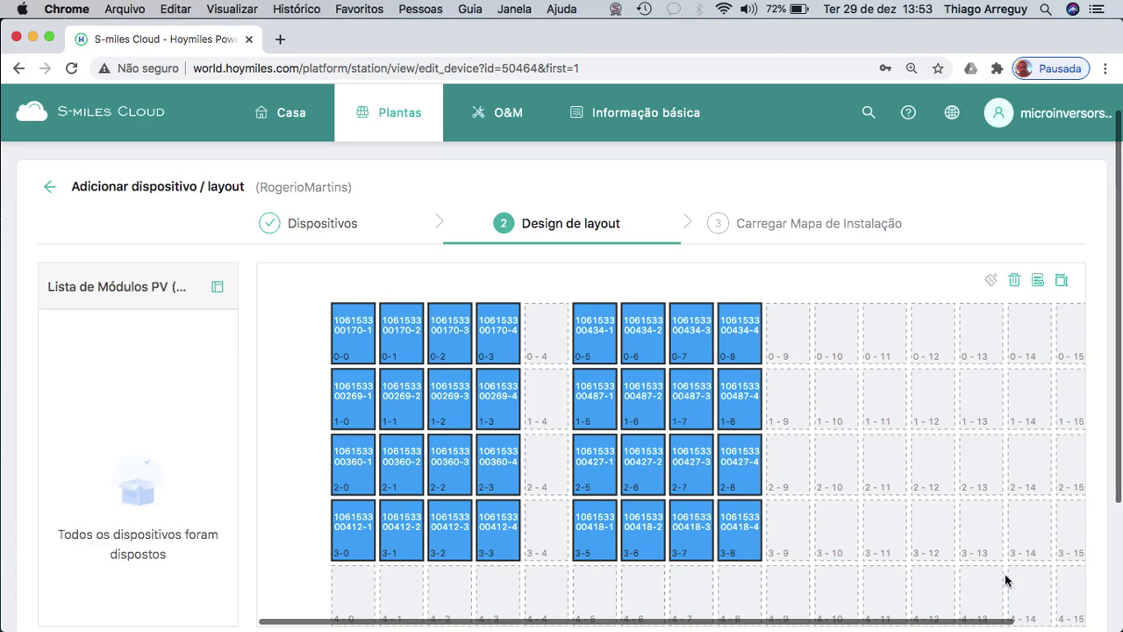
scroll(1104, 525, down, 3)
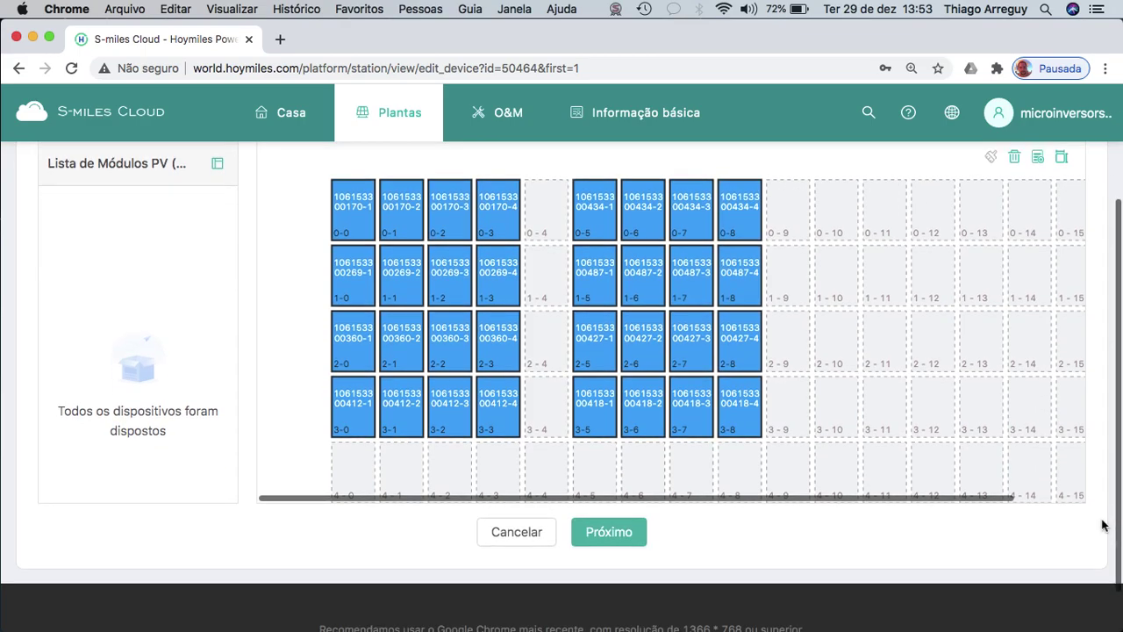
scroll(1104, 525, up, 2)
scroll(1103, 525, down, 1)
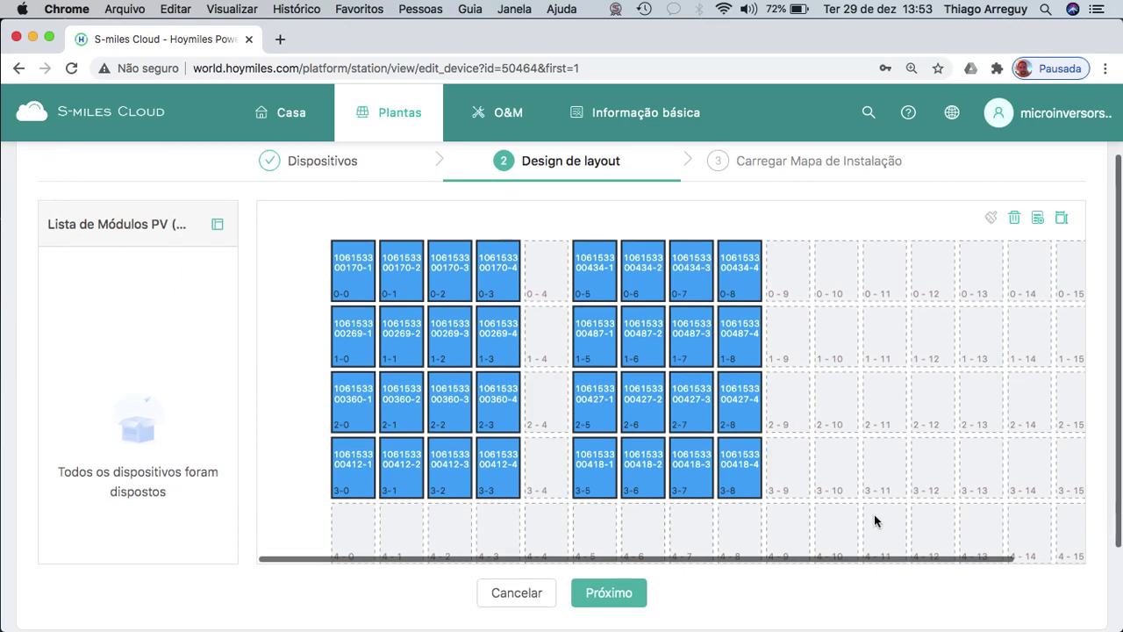
click(609, 593)
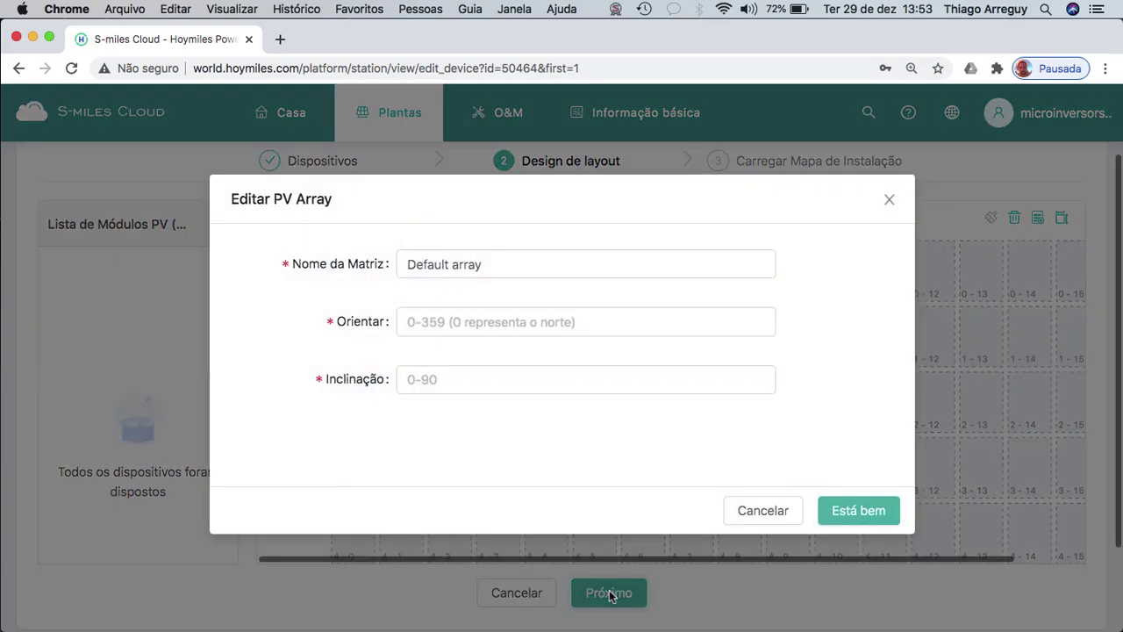
Name the PV array 'layout' with orientation 0 and tilt 10, and confirm.
click(530, 267)
triple_click(528, 264)
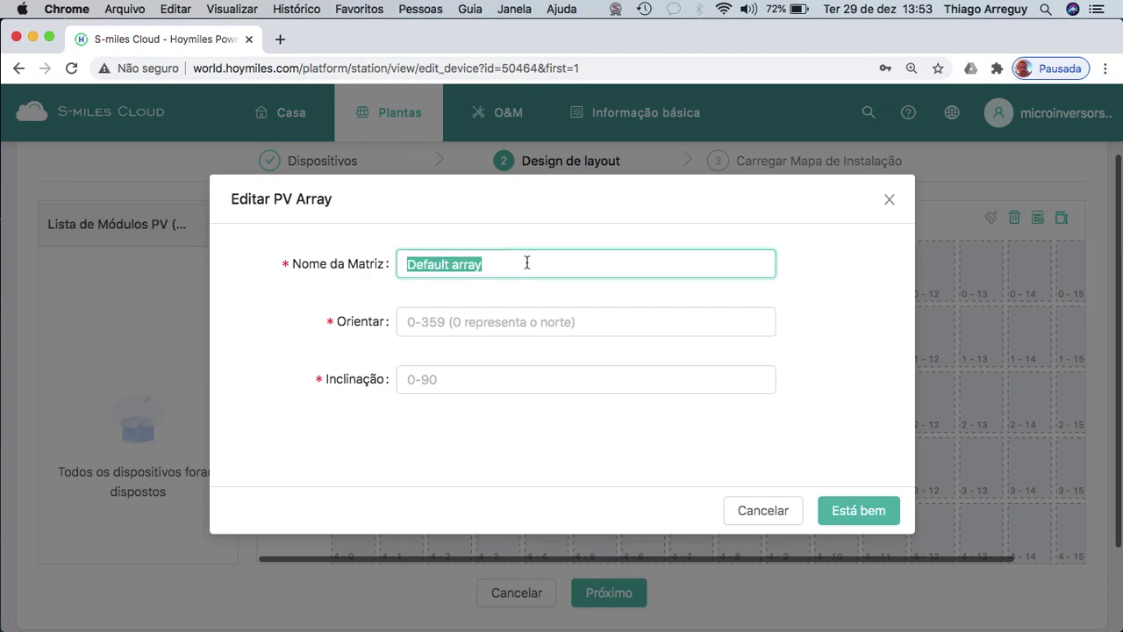
text(la)
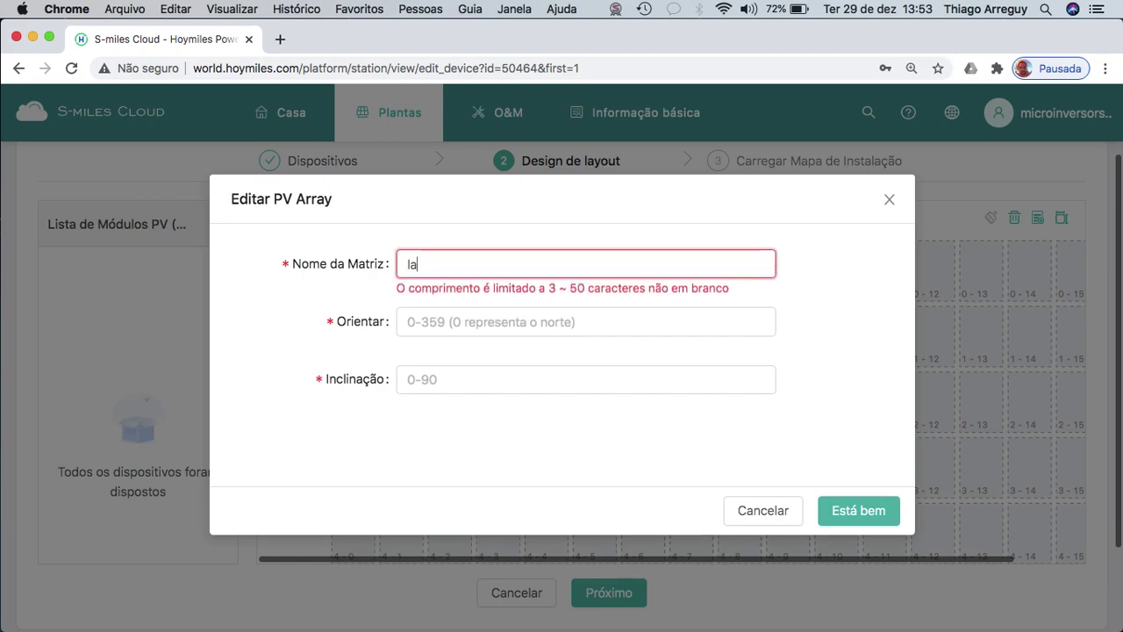
text(yout)
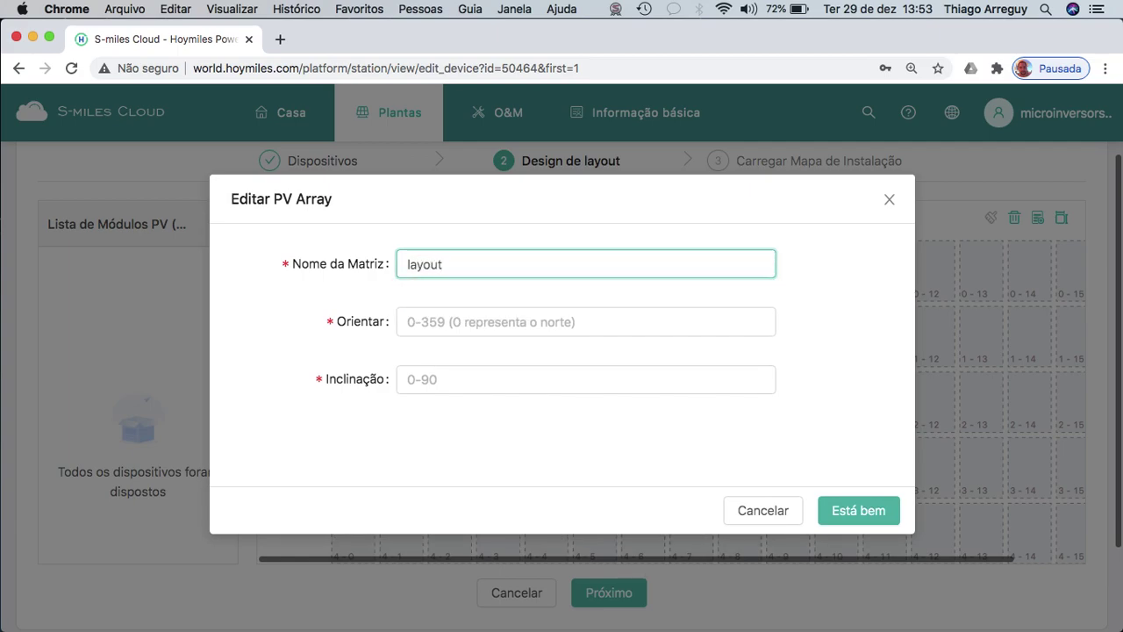
click(532, 333)
click(542, 333)
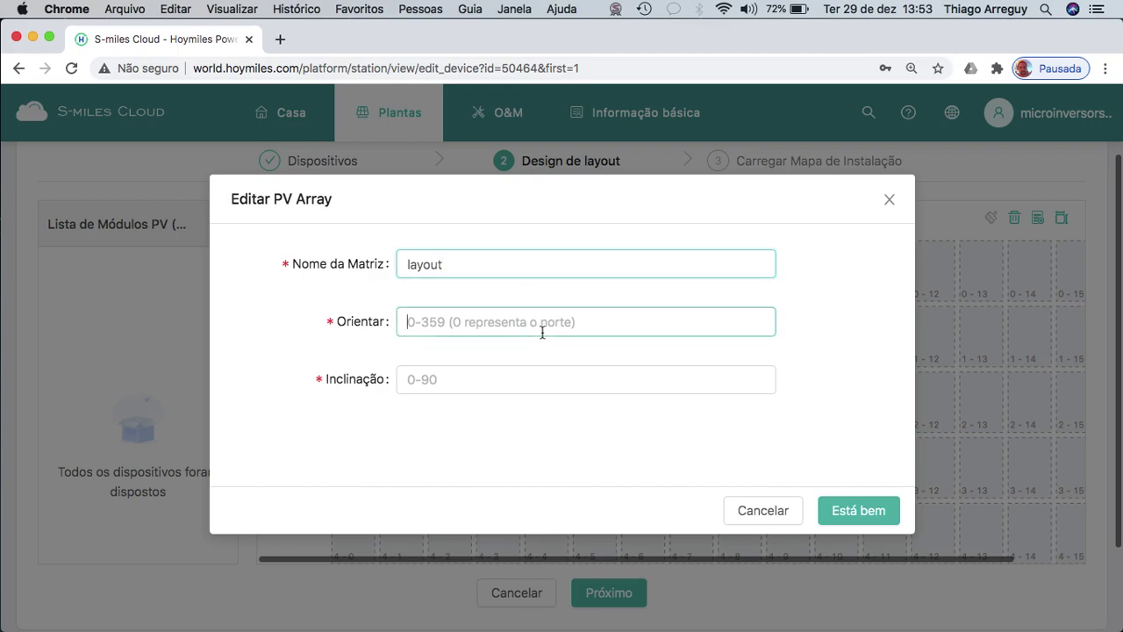
text(0)
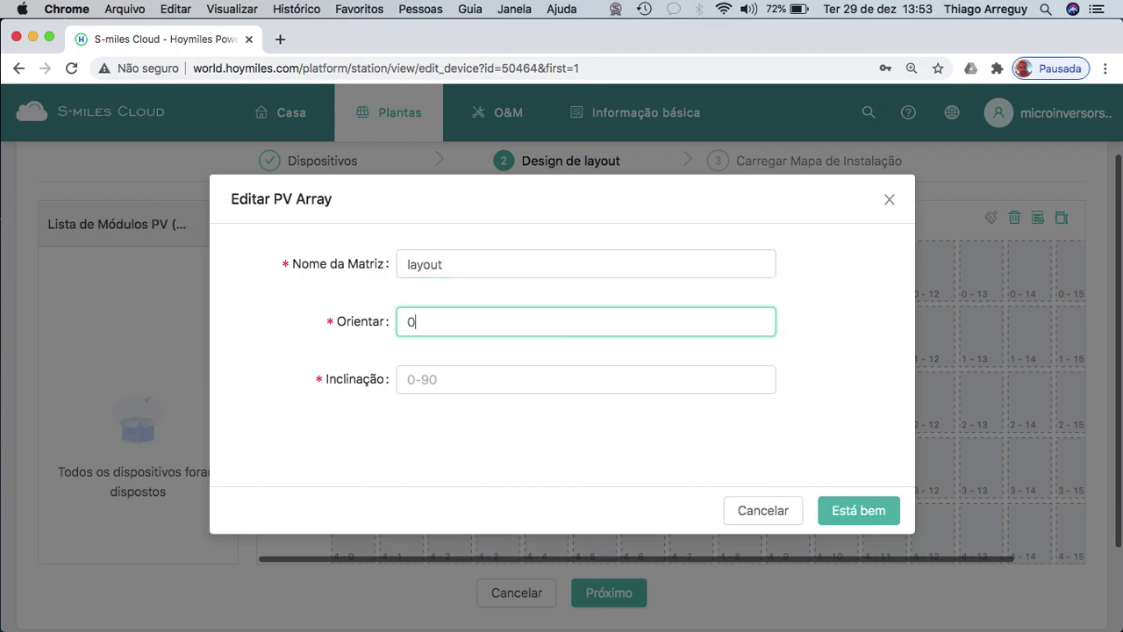
click(530, 386)
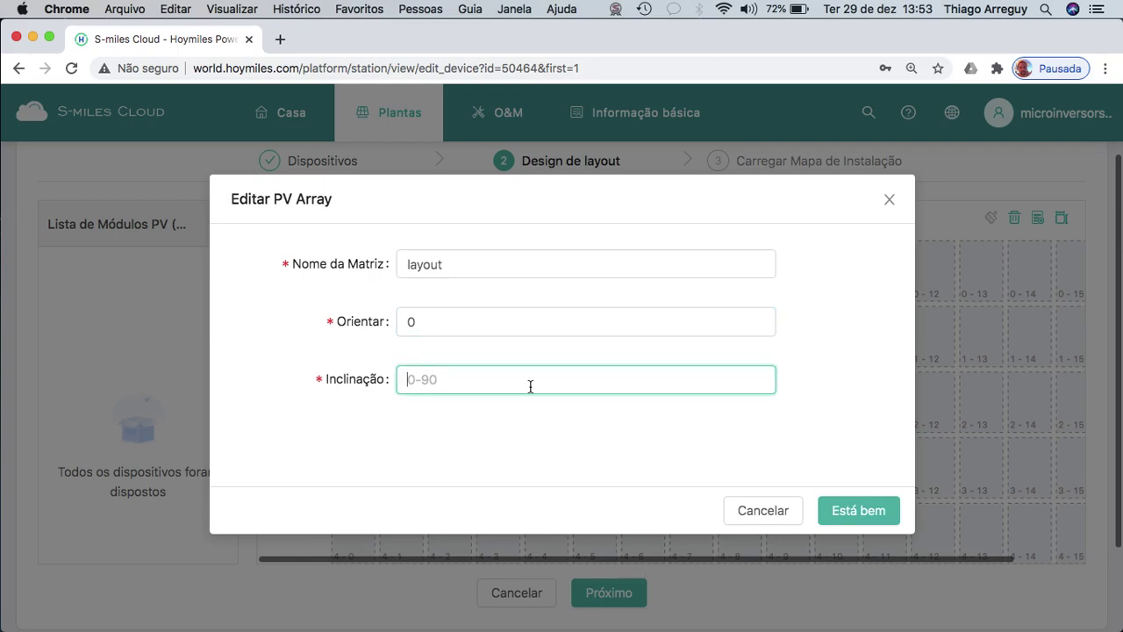
text(10)
click(847, 510)
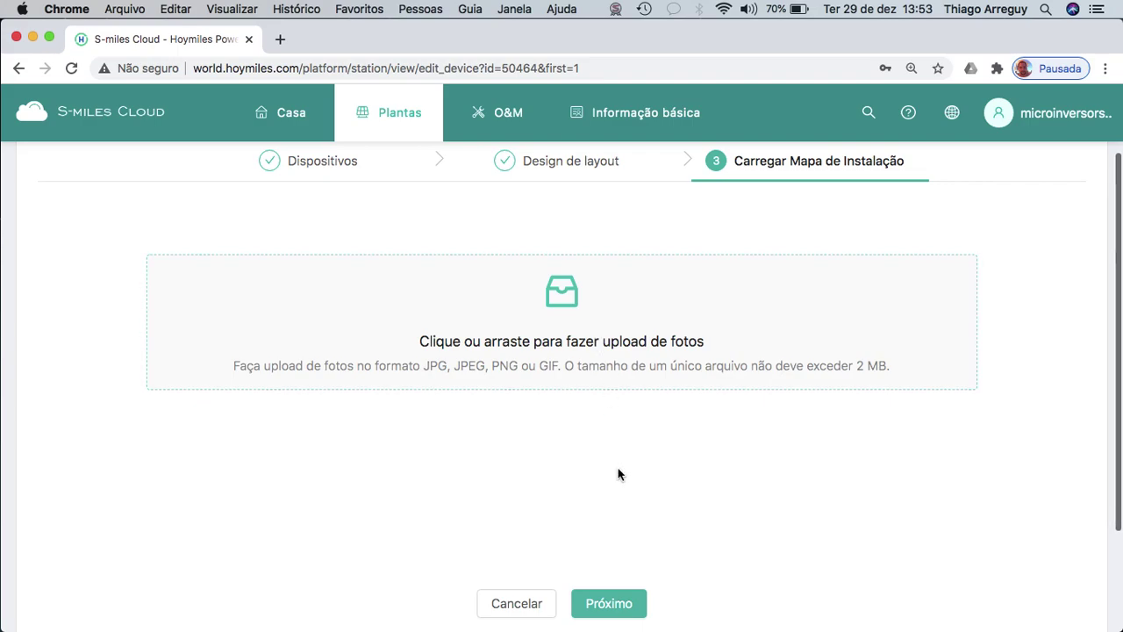
Skip the installation map and set the plant currency to BRL with unit price 0.85.
click(617, 600)
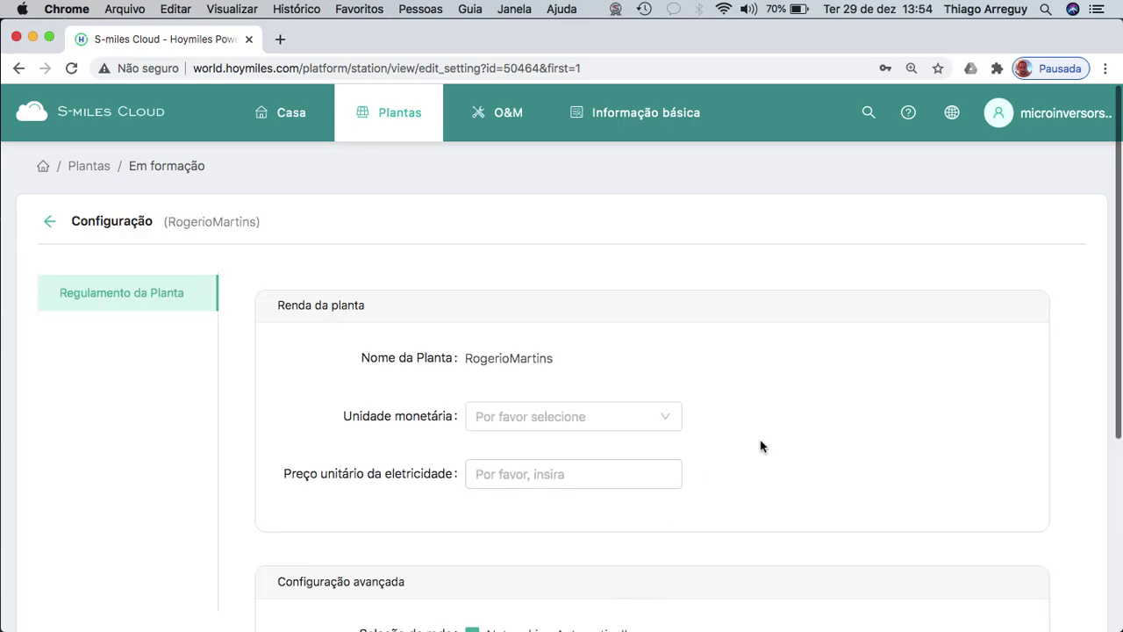
scroll(761, 446, down, 2)
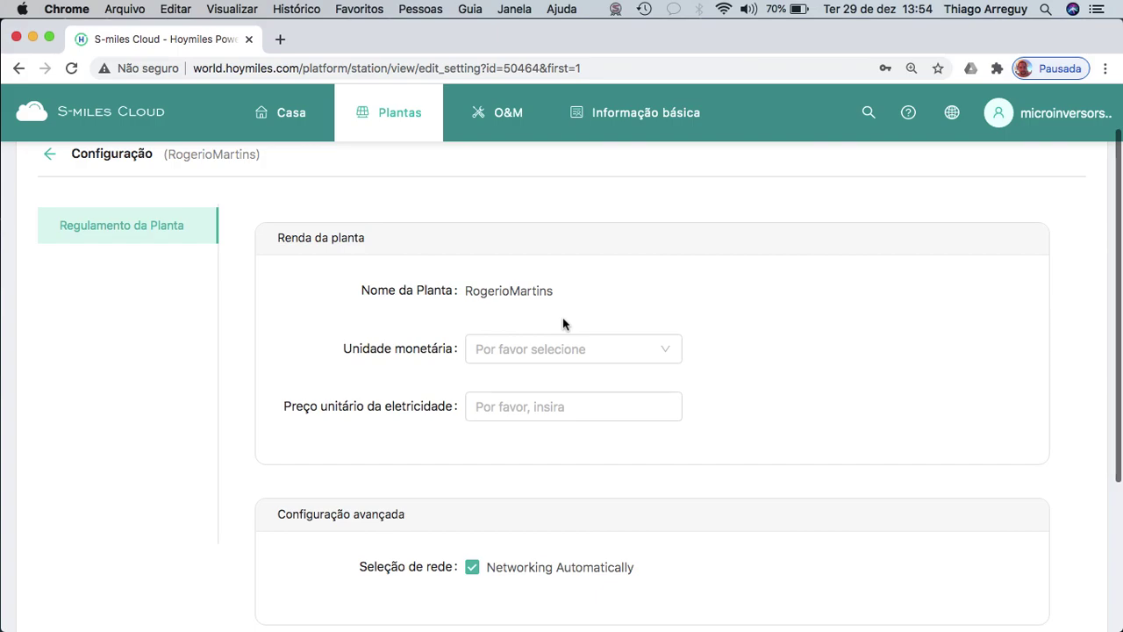
click(629, 349)
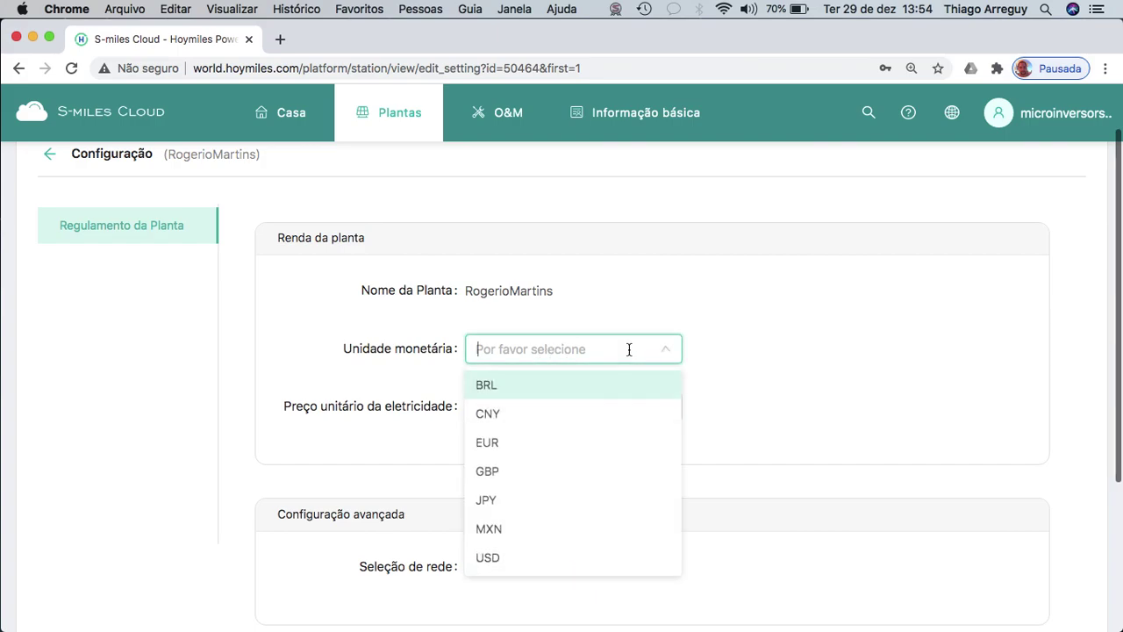
click(539, 386)
click(592, 408)
click(592, 409)
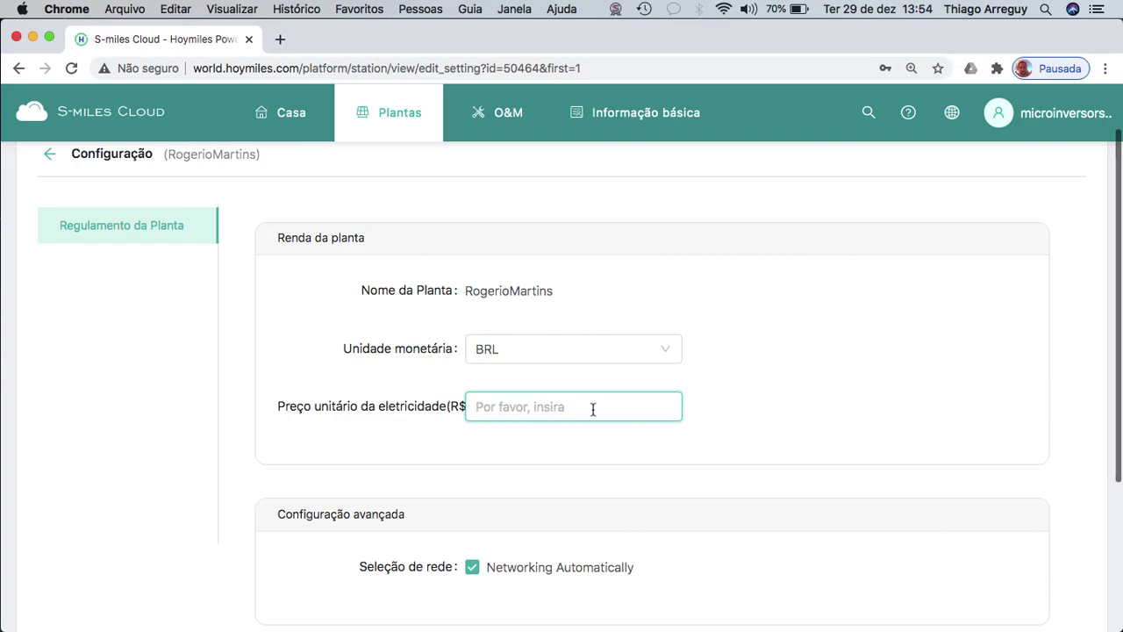
text(0)
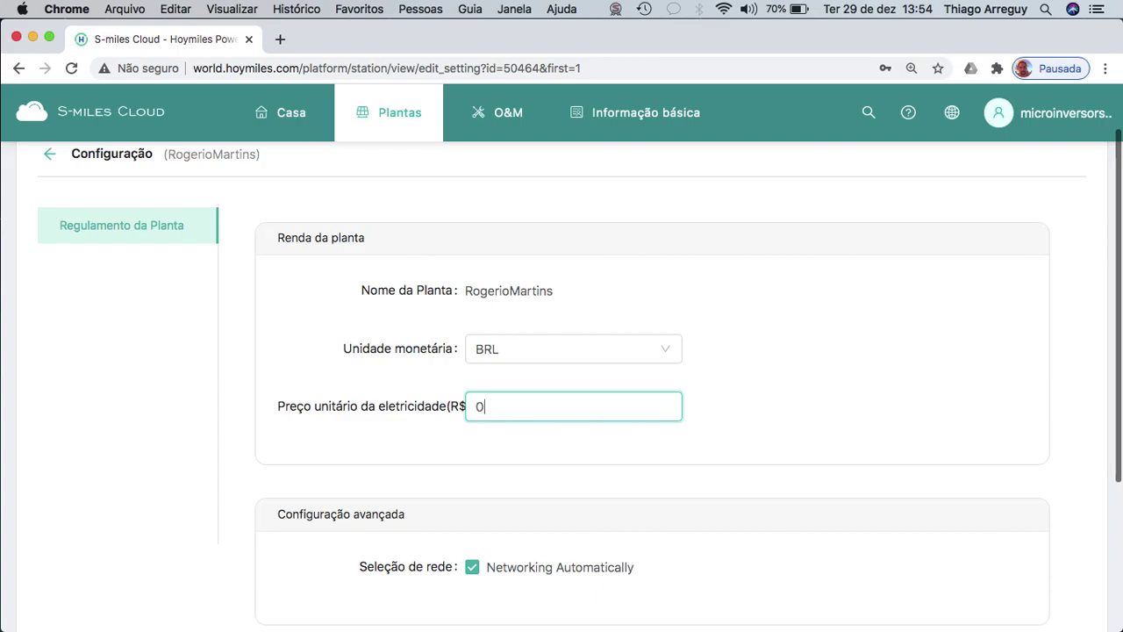
text(,)
key(BackSpace)
text(.)
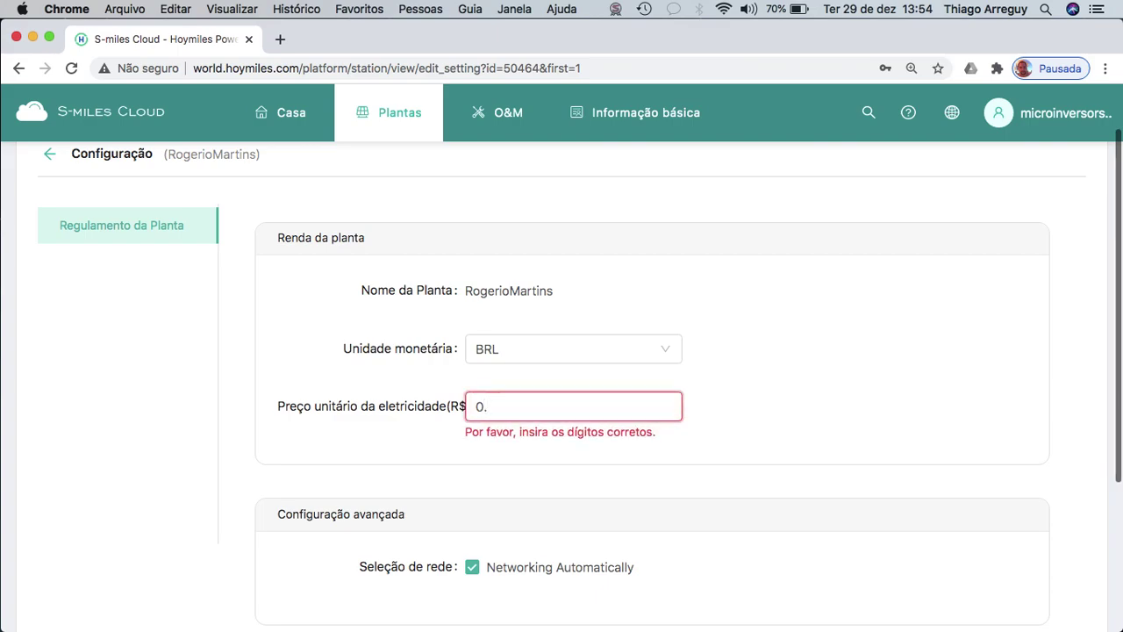
text(85)
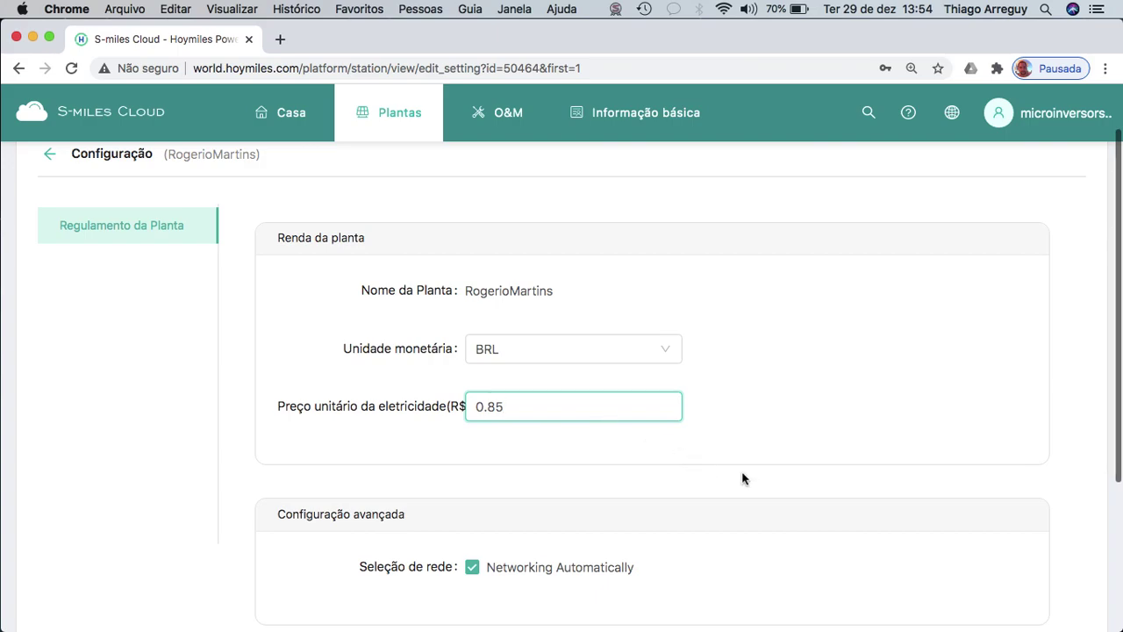
Activate the new plant and dismiss the e-mail notification.
scroll(742, 476, down, 4)
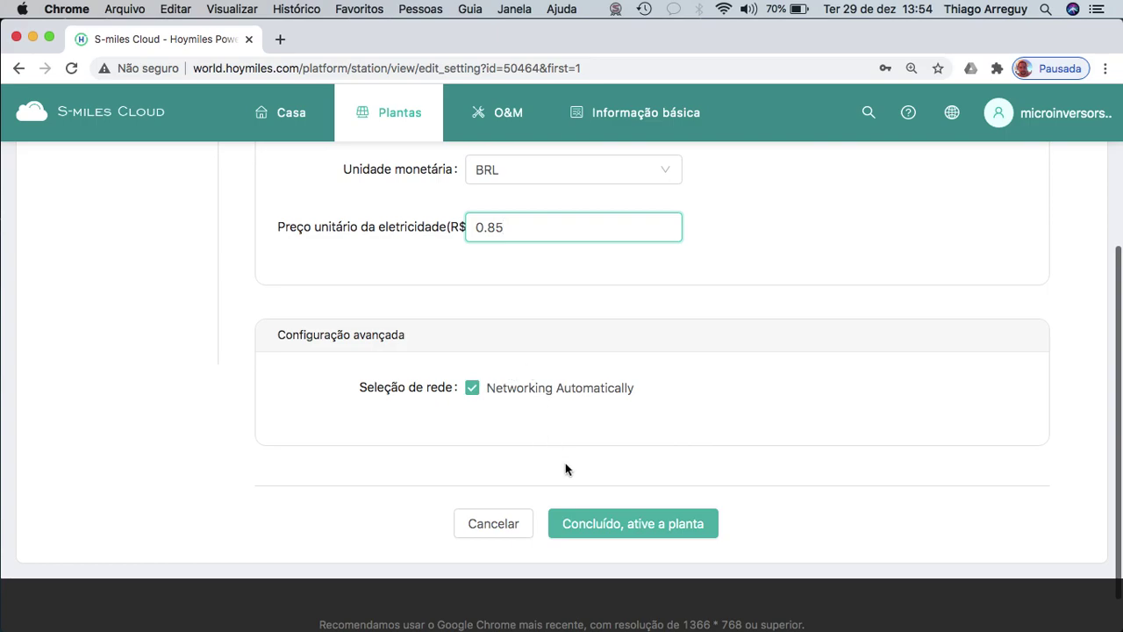
click(641, 526)
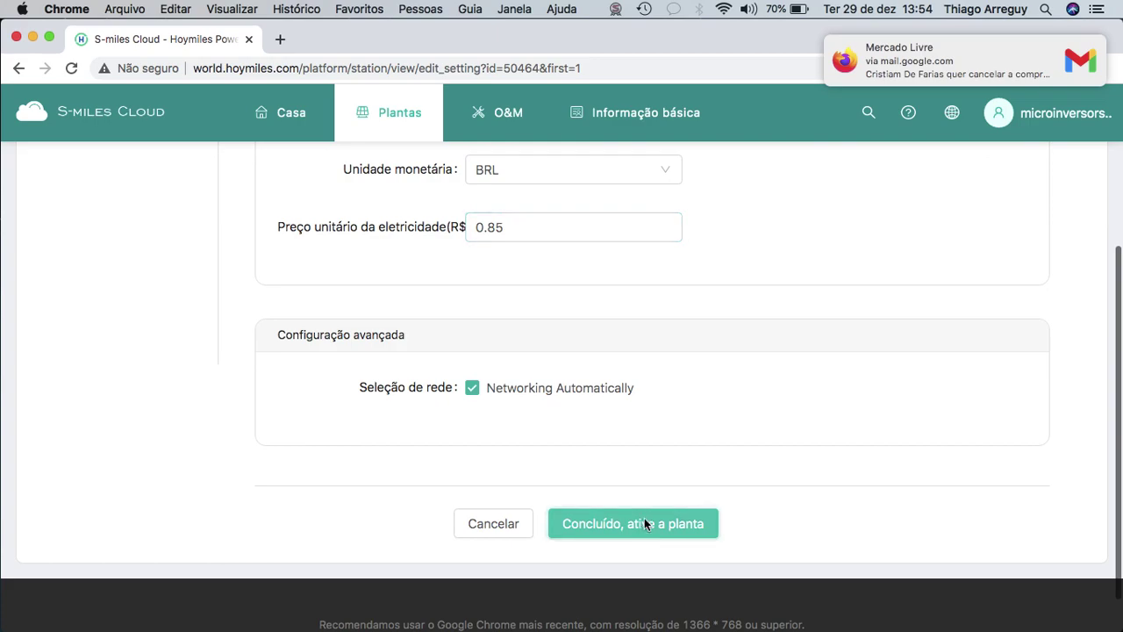
click(1069, 44)
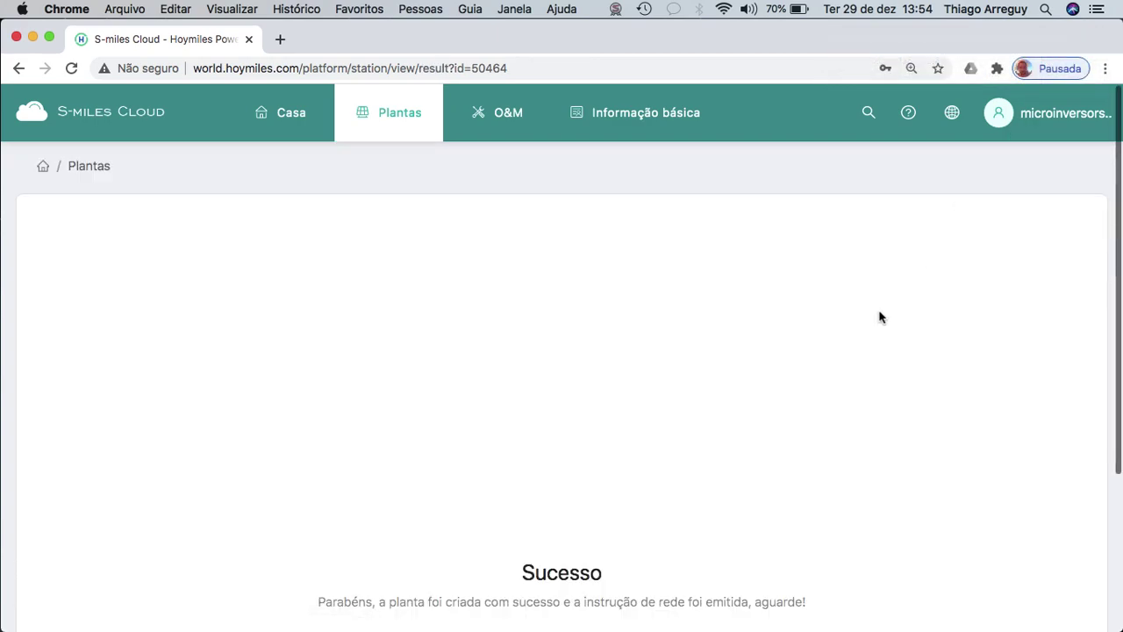
Open the new plant's dashboard and review its 0 W output, 9.6 kW capacity and Mato Grosso location.
scroll(744, 435, down, 3)
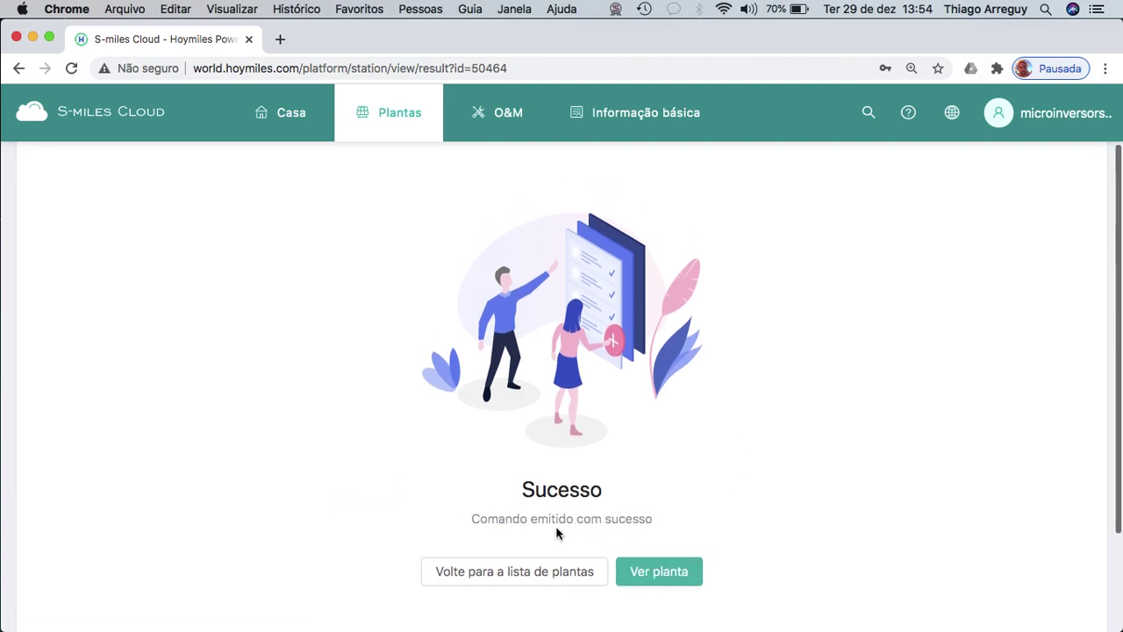
click(667, 573)
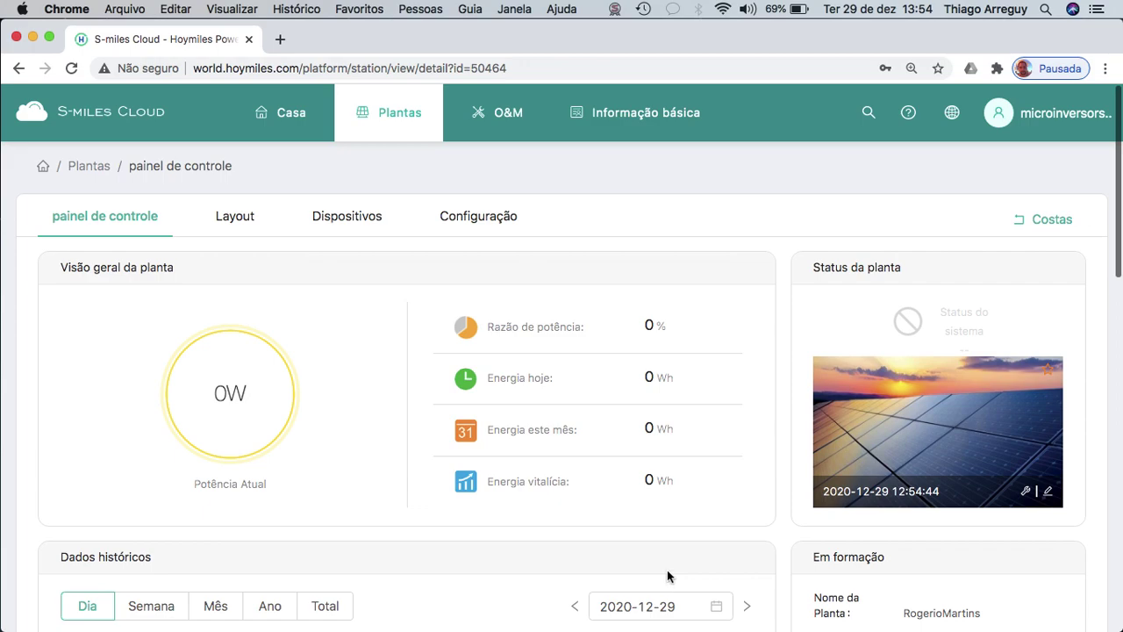
scroll(657, 427, down, 3)
scroll(657, 427, down, 5)
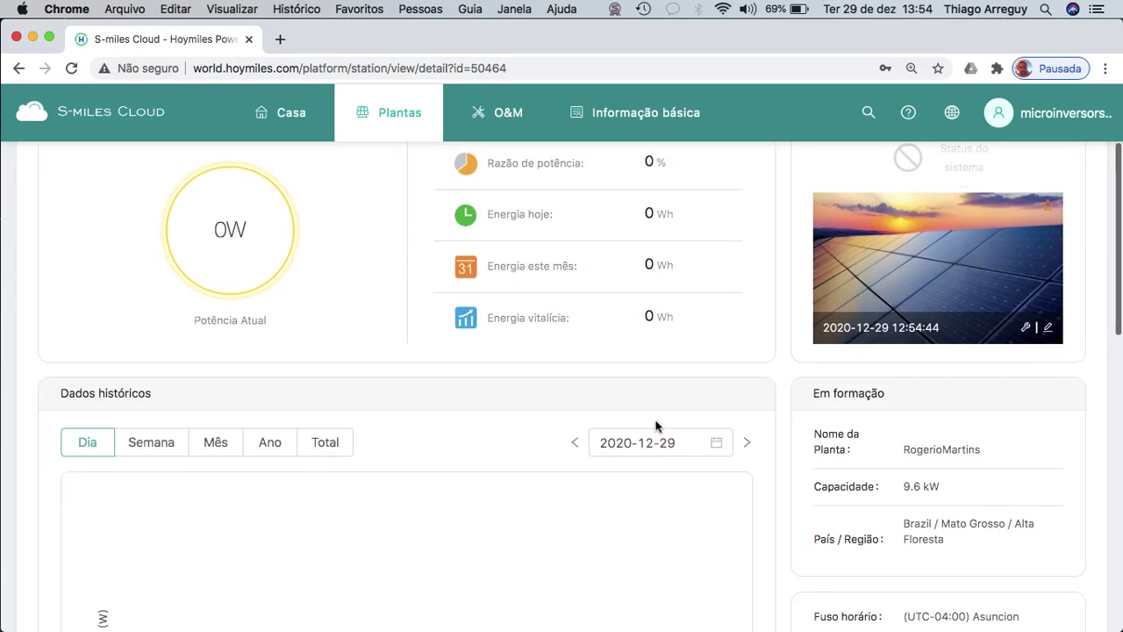
scroll(656, 426, down, 1)
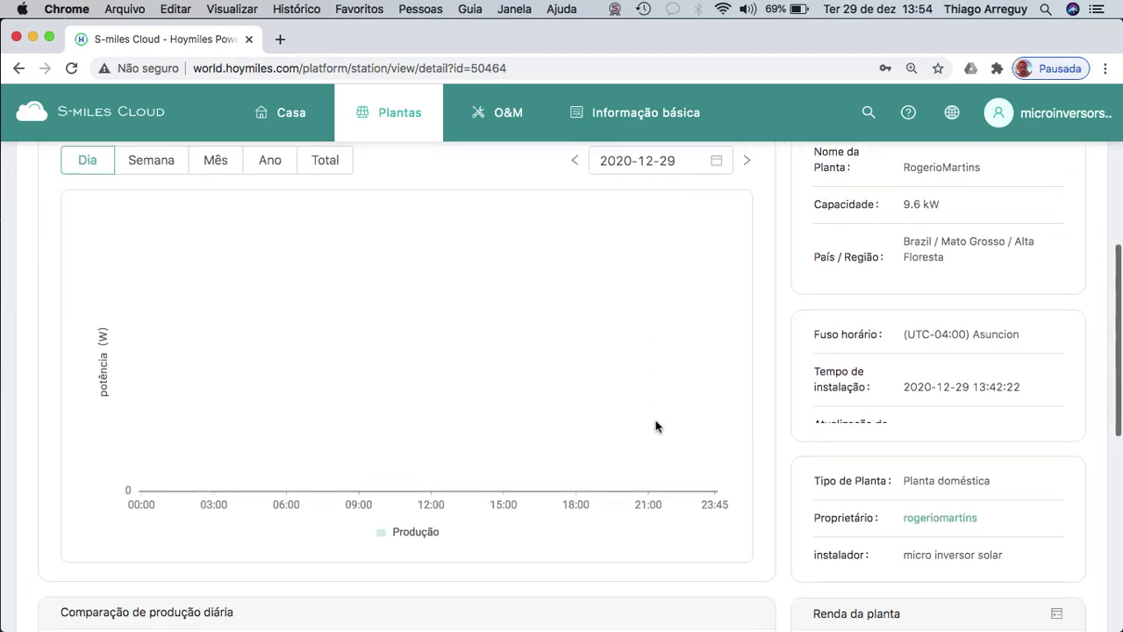
scroll(656, 426, up, 9)
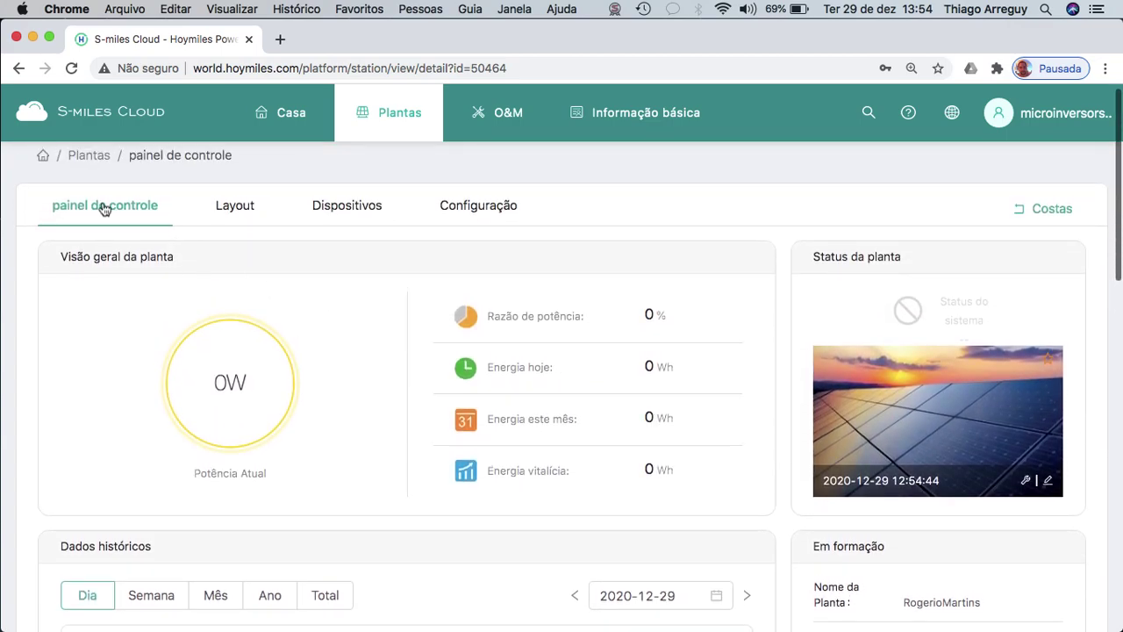
Glance over the home overview, then open the plant list with the new 9.6 kW plant at 0 Wh today.
click(287, 117)
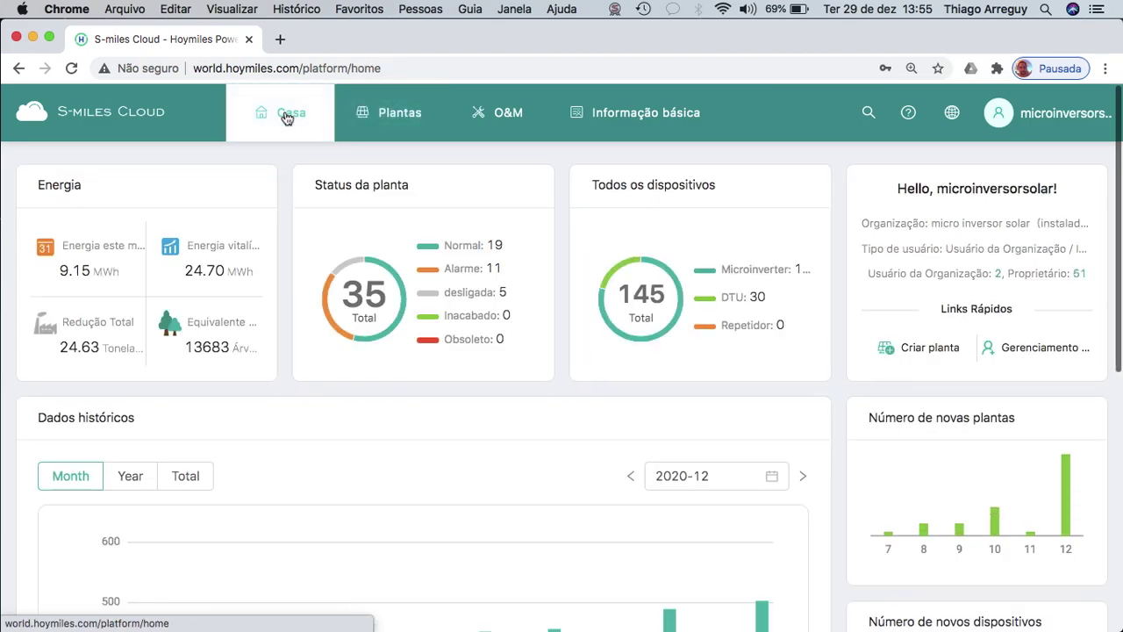
scroll(441, 347, down, 1)
scroll(441, 347, up, 1)
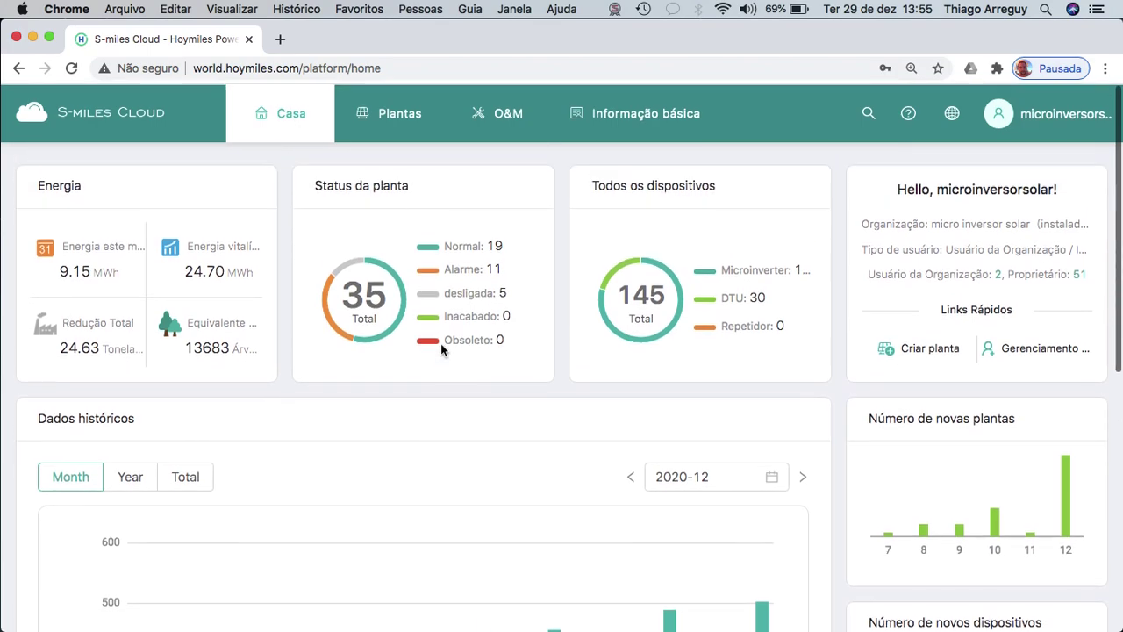
click(387, 112)
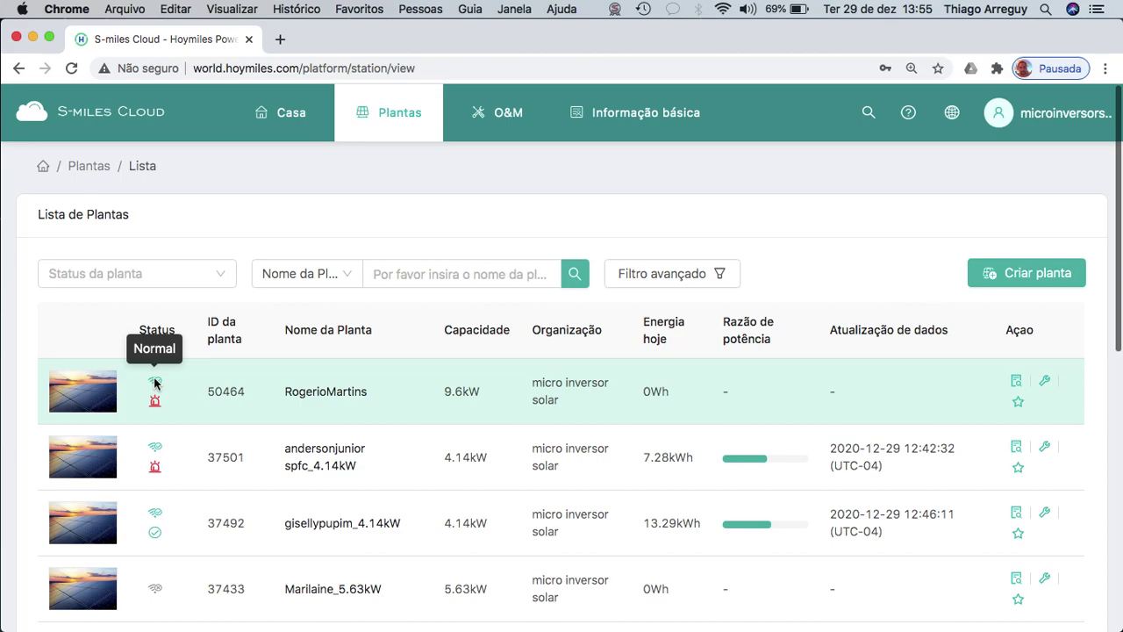
In end-user management, select the first 2020-12-28 duplicate owner account and request its deletion.
mouse_move(619, 118)
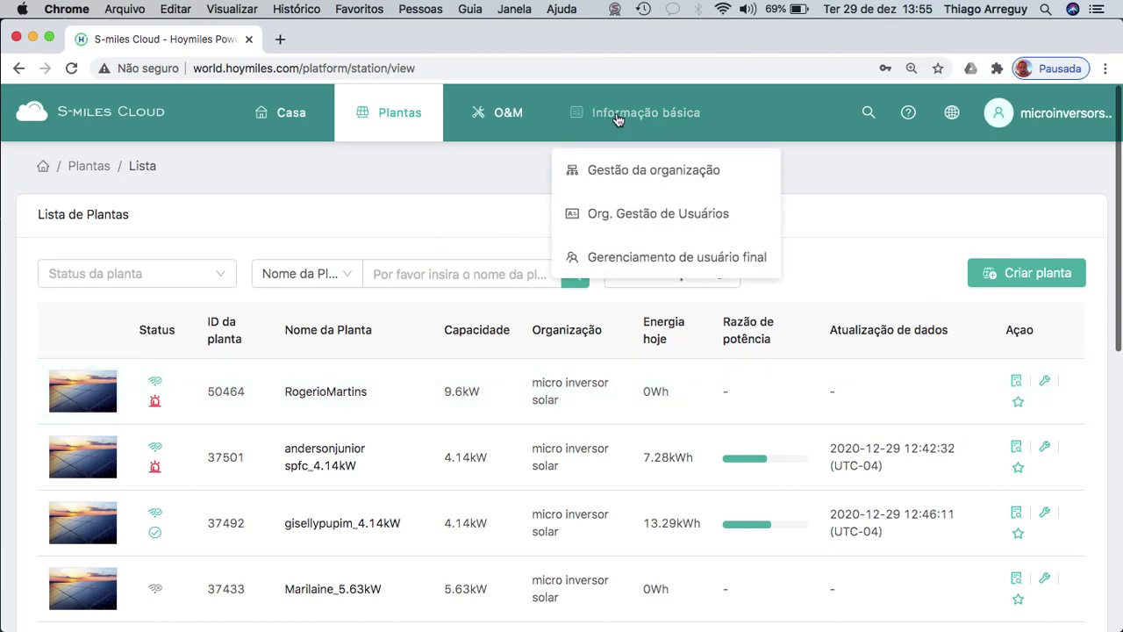
click(676, 258)
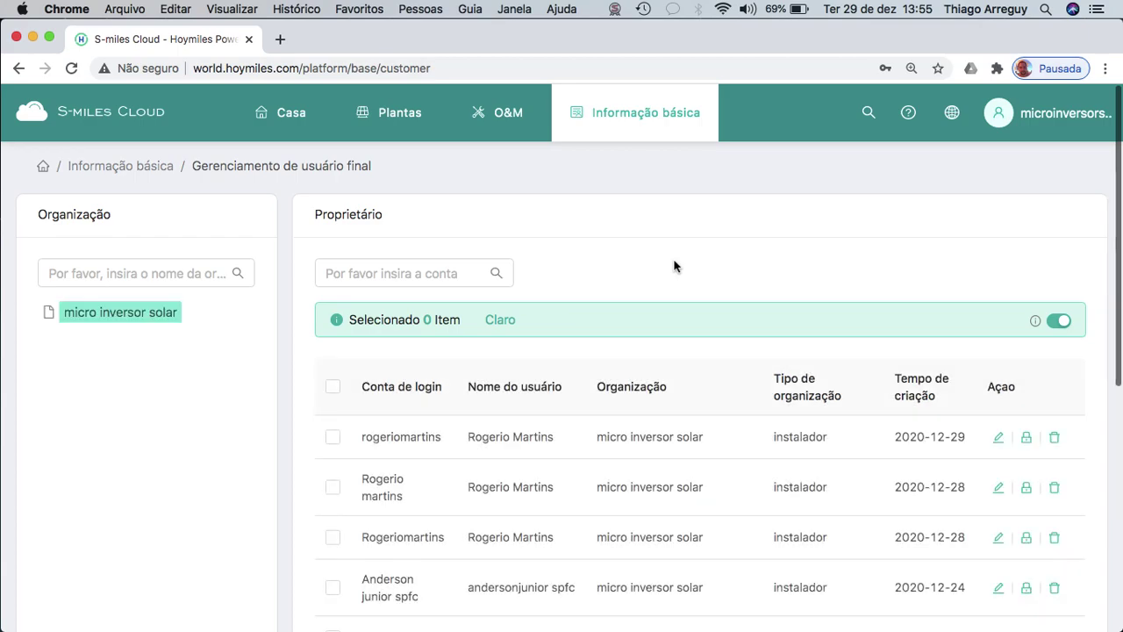
scroll(673, 264, down, 2)
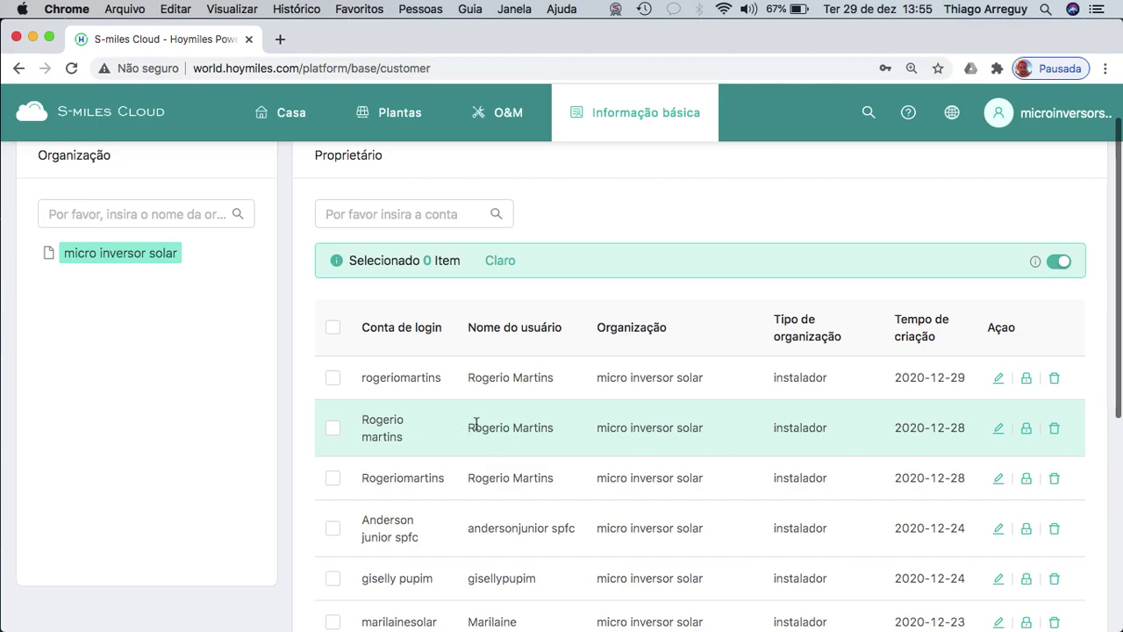
scroll(476, 424, down, 1)
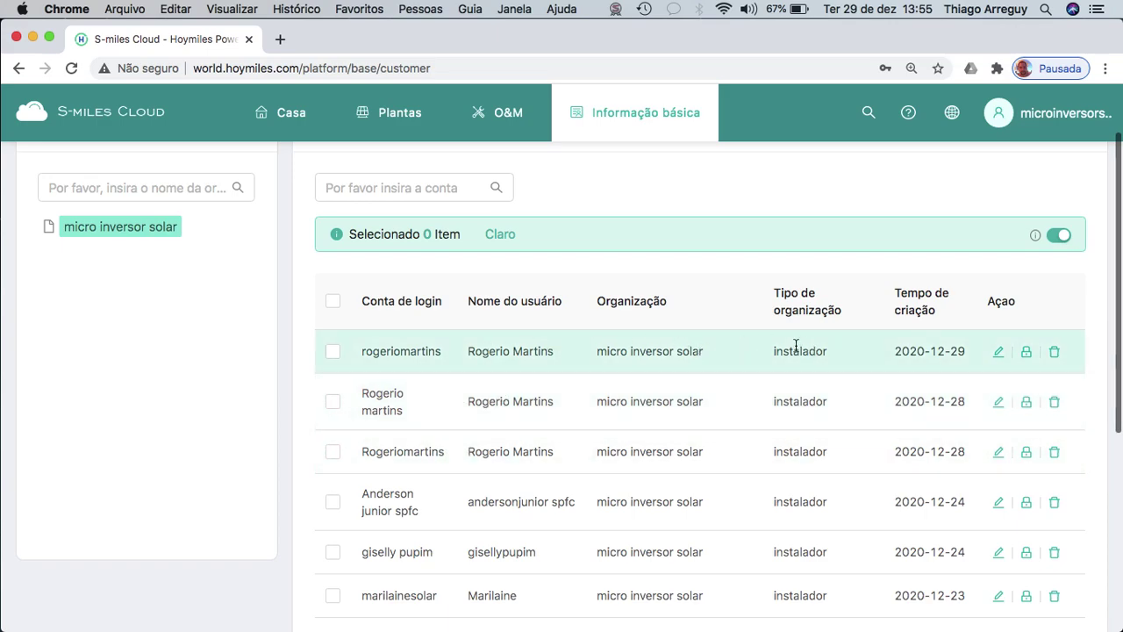
click(333, 406)
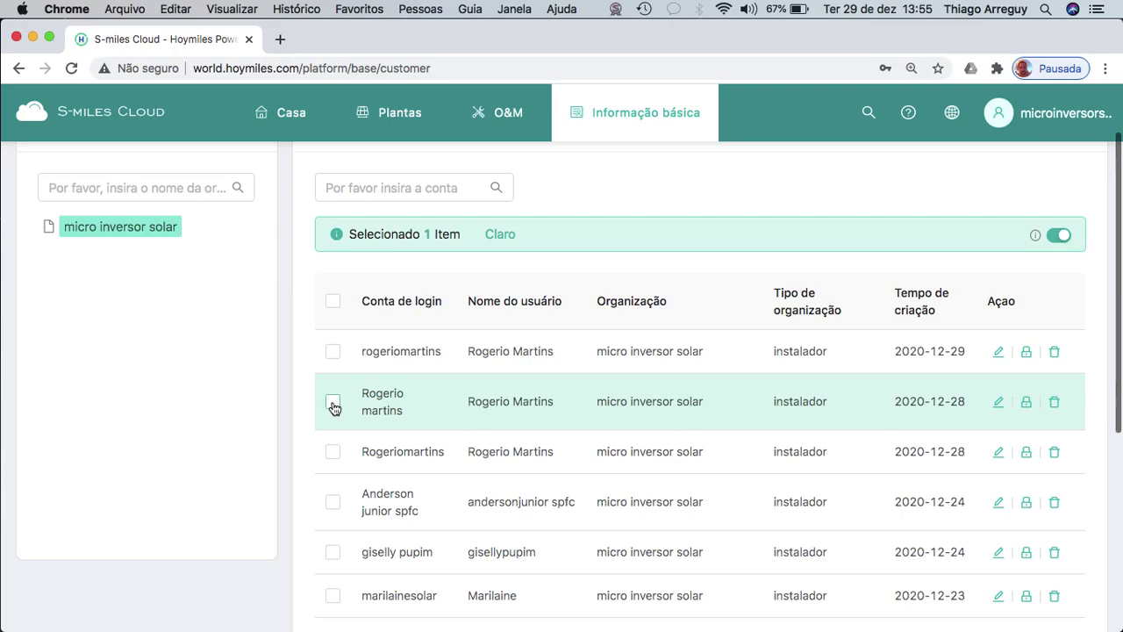
click(1055, 403)
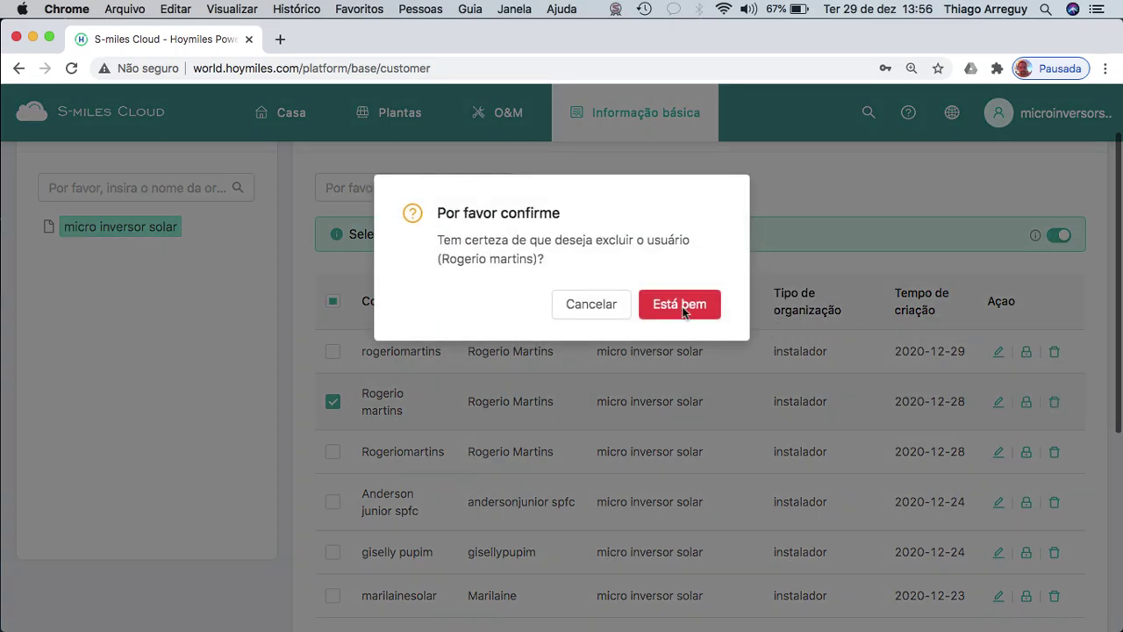
Confirm deleting the first duplicate, then select and delete the other 2020-12-28 owner account.
click(686, 314)
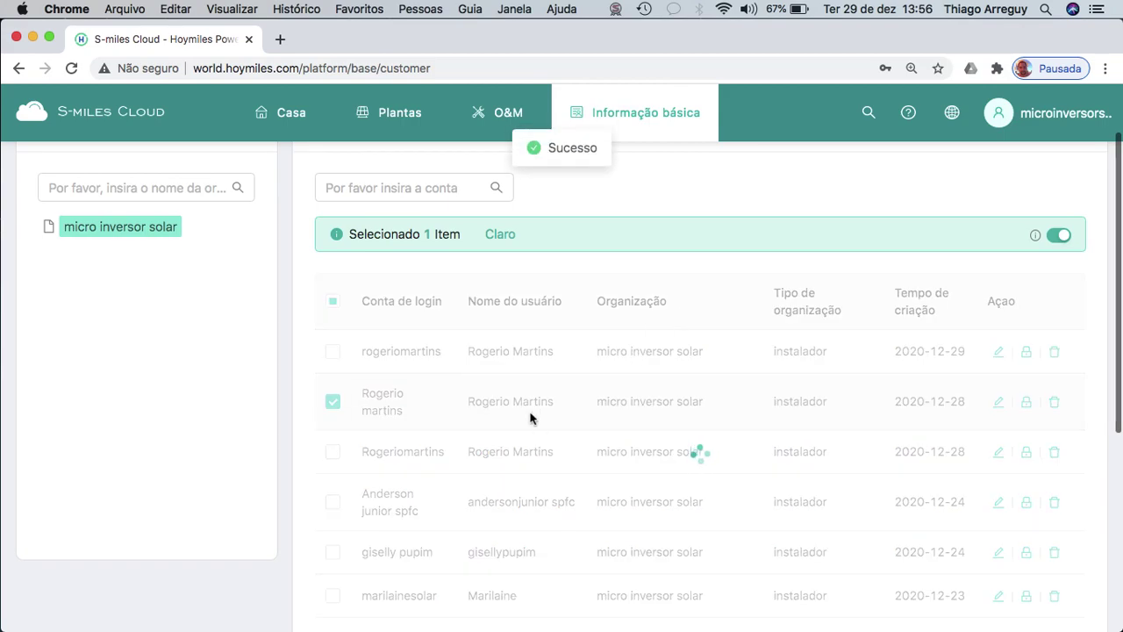
click(333, 397)
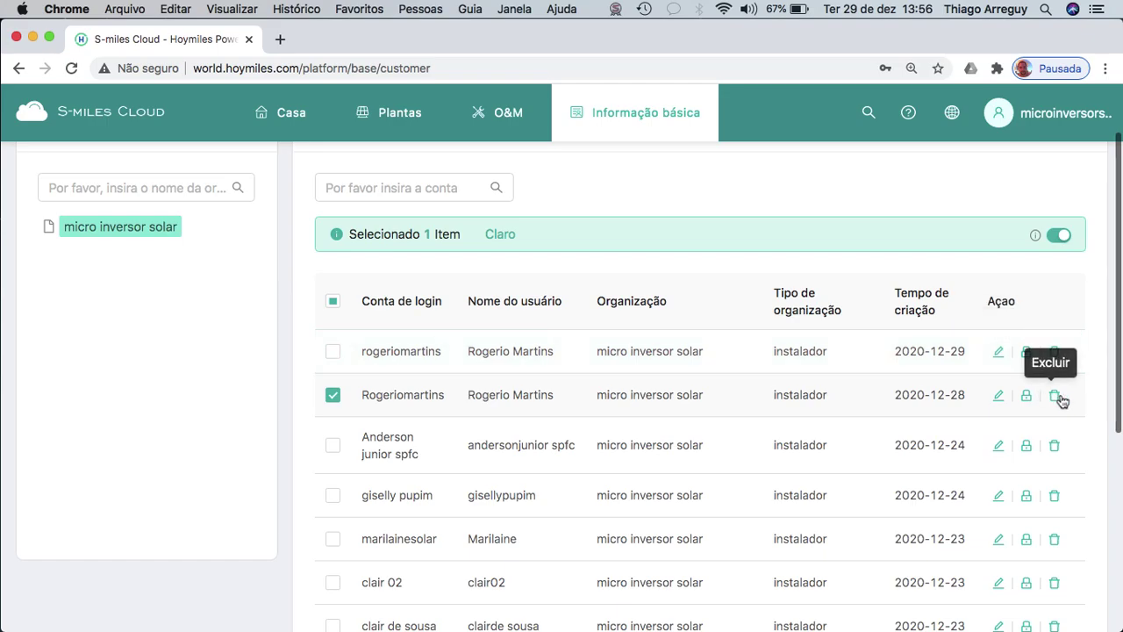
click(1056, 395)
click(687, 315)
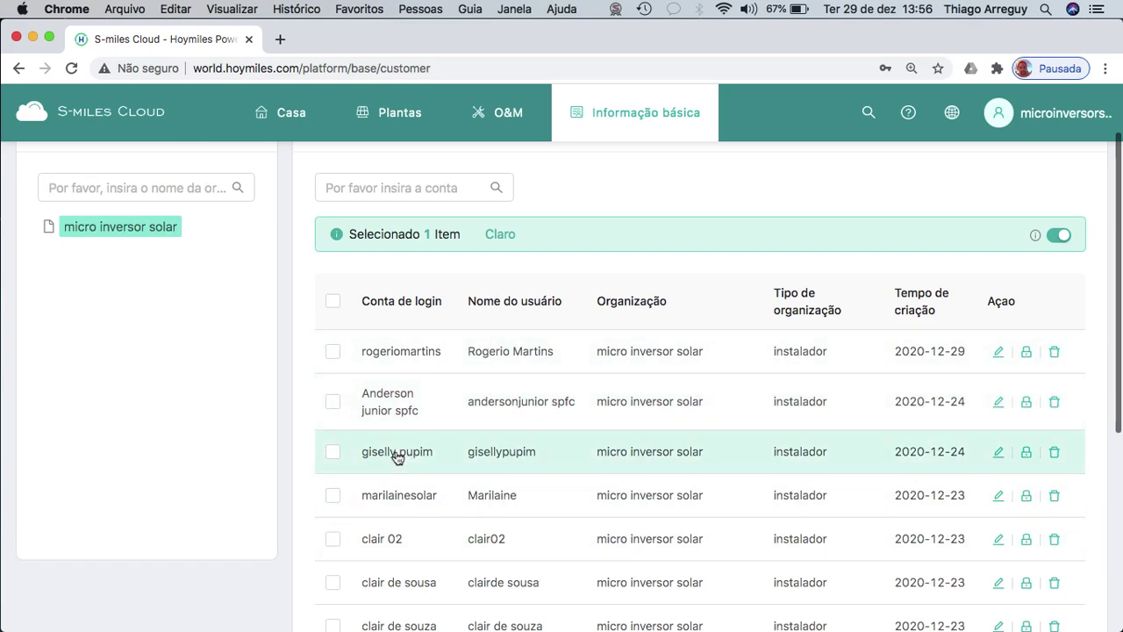
Scroll the owner list to verify no 2020-12-28 accounts remain and it totals 49 owners.
scroll(394, 456, down, 1)
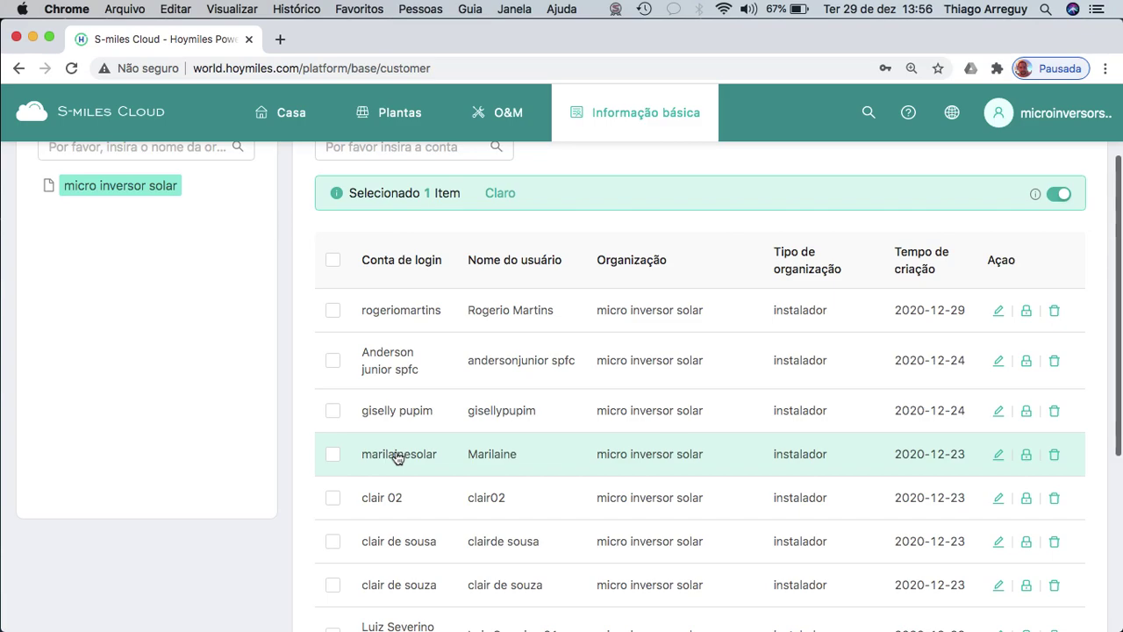
scroll(397, 457, up, 2)
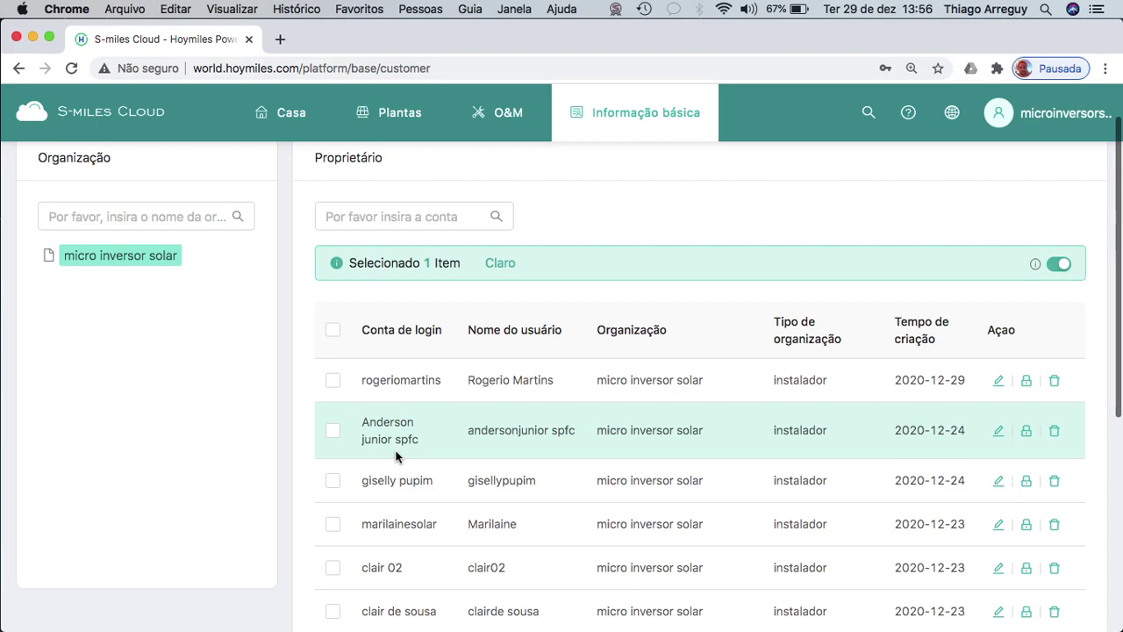
scroll(497, 507, down, 3)
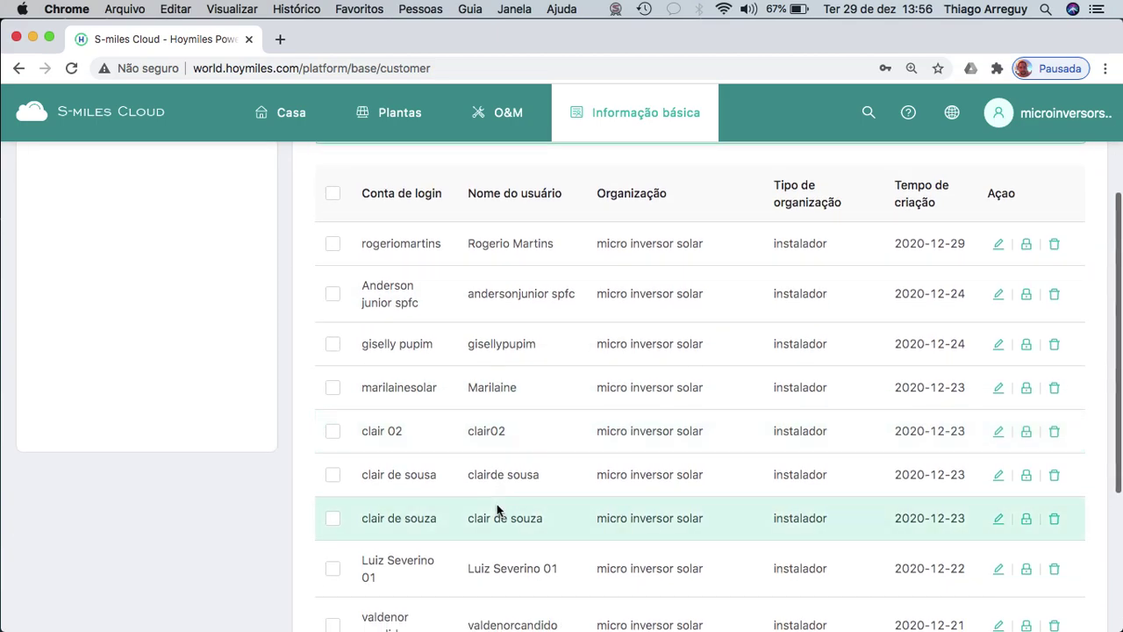
scroll(496, 509, down, 1)
scroll(497, 509, down, 2)
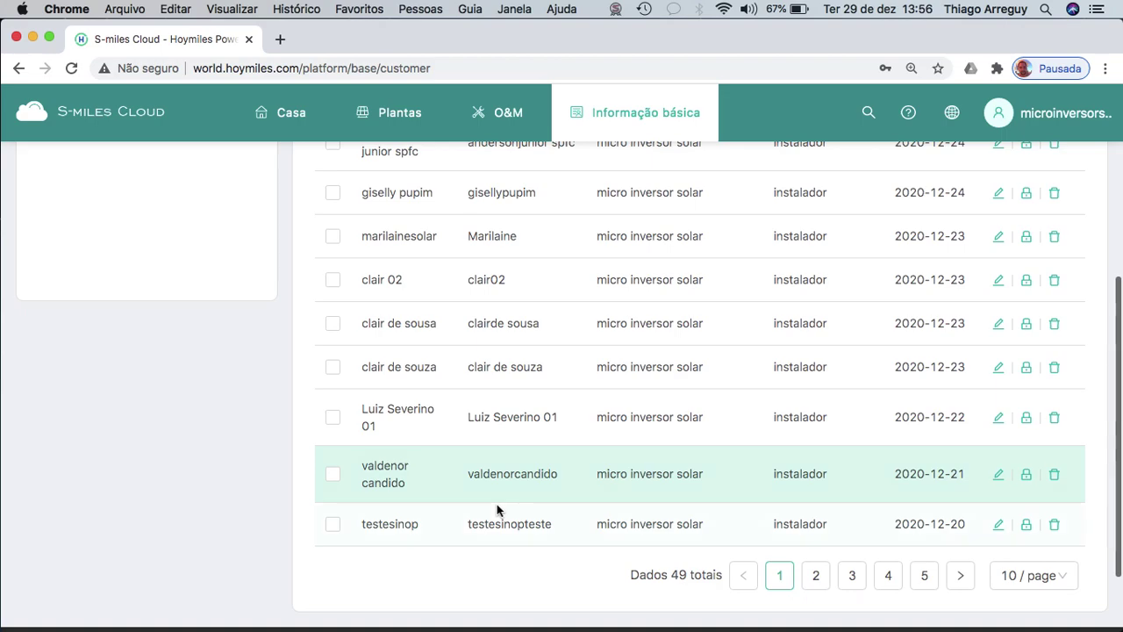
scroll(496, 504, up, 6)
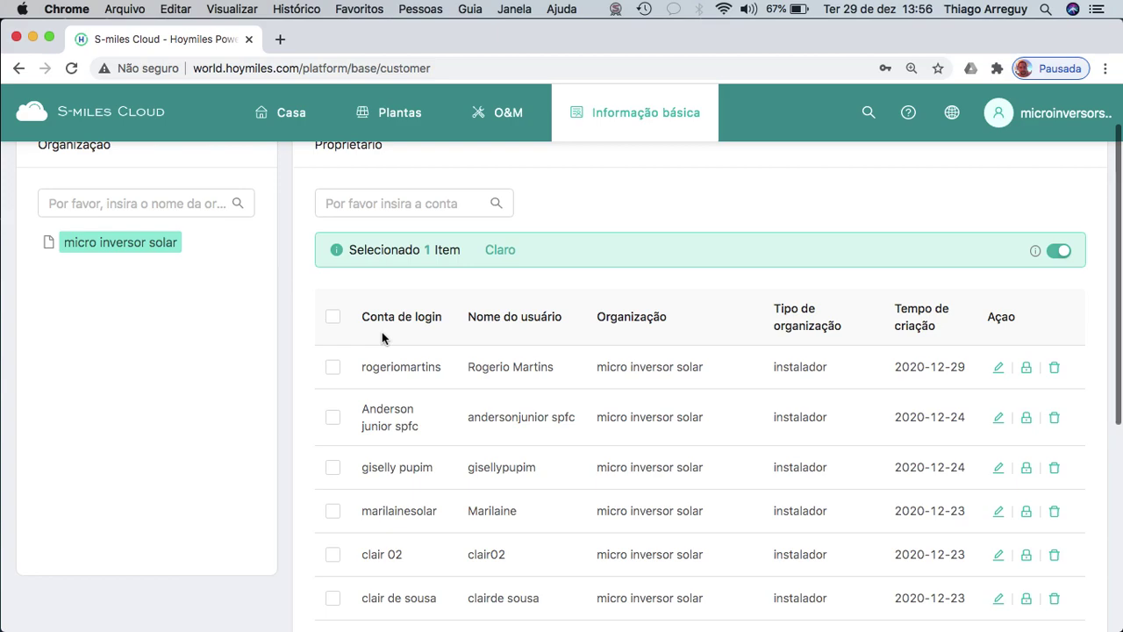
scroll(381, 332, up, 1)
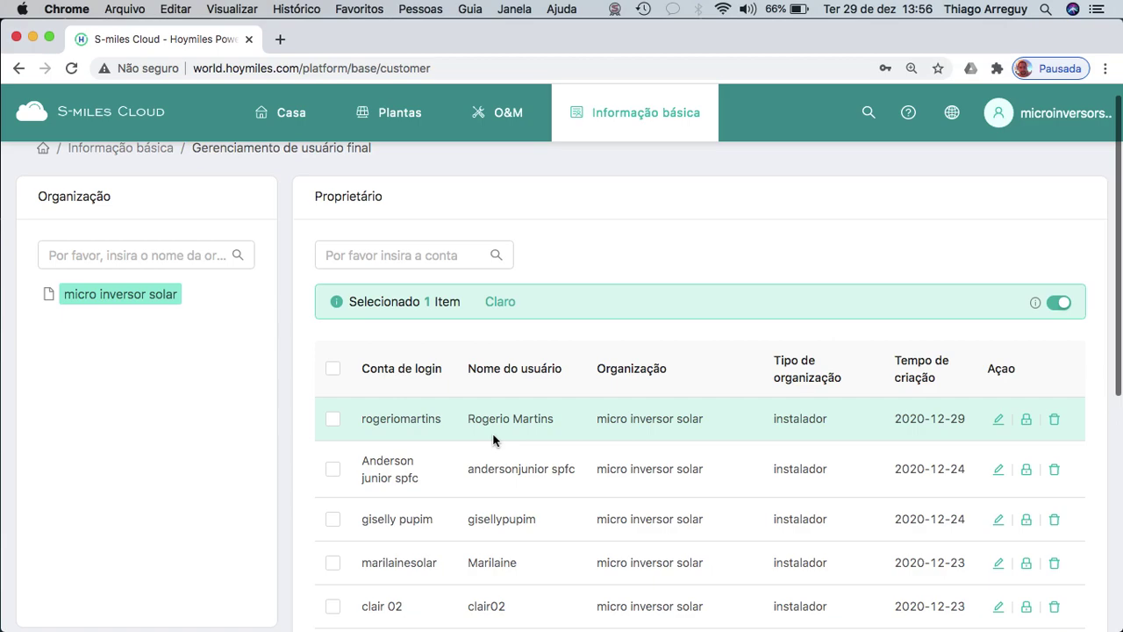
scroll(494, 440, up, 1)
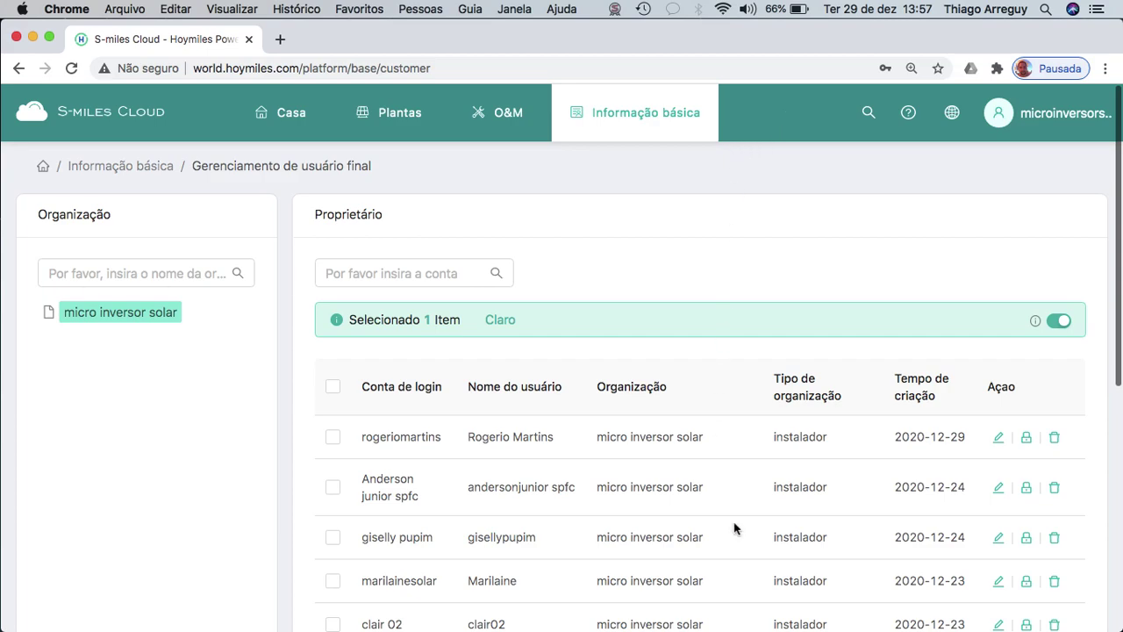
mouse_move(821, 614)
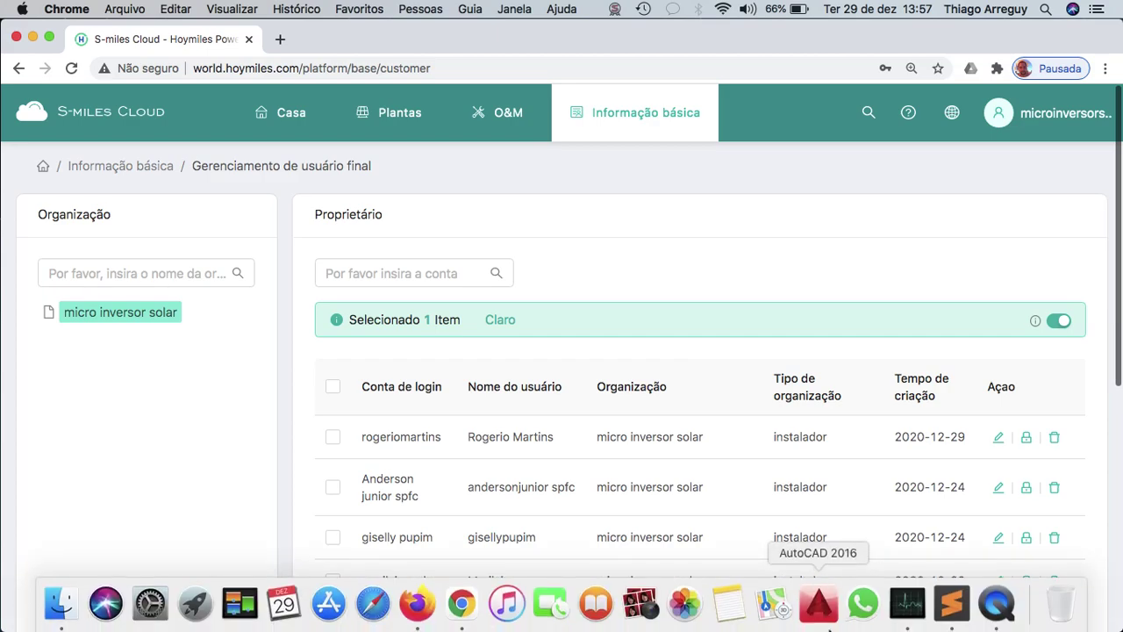
click(994, 605)
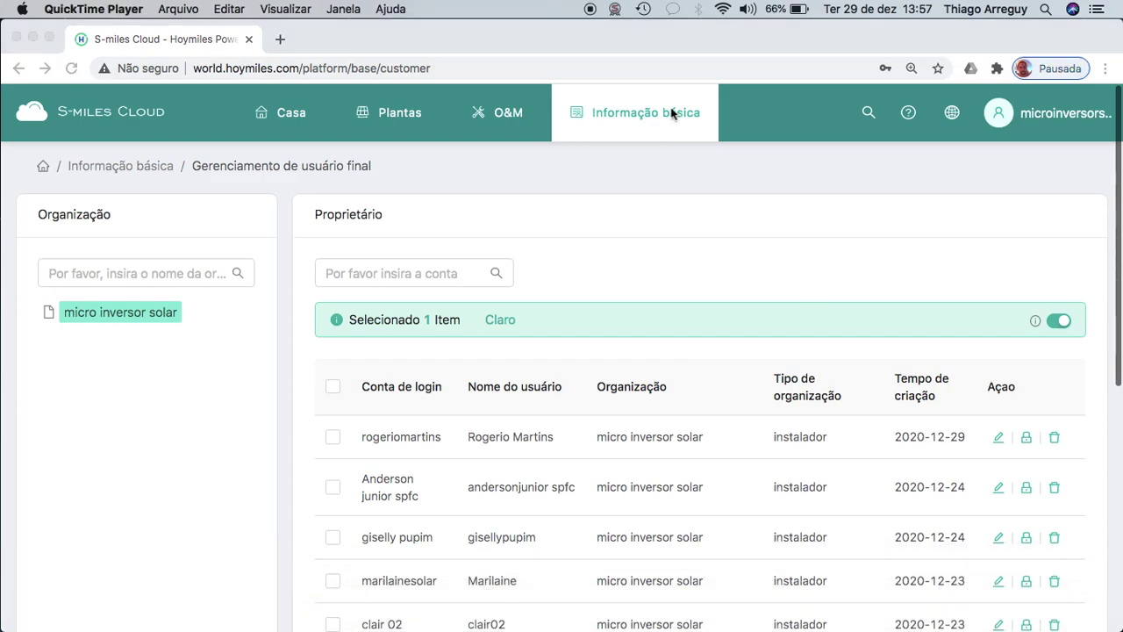